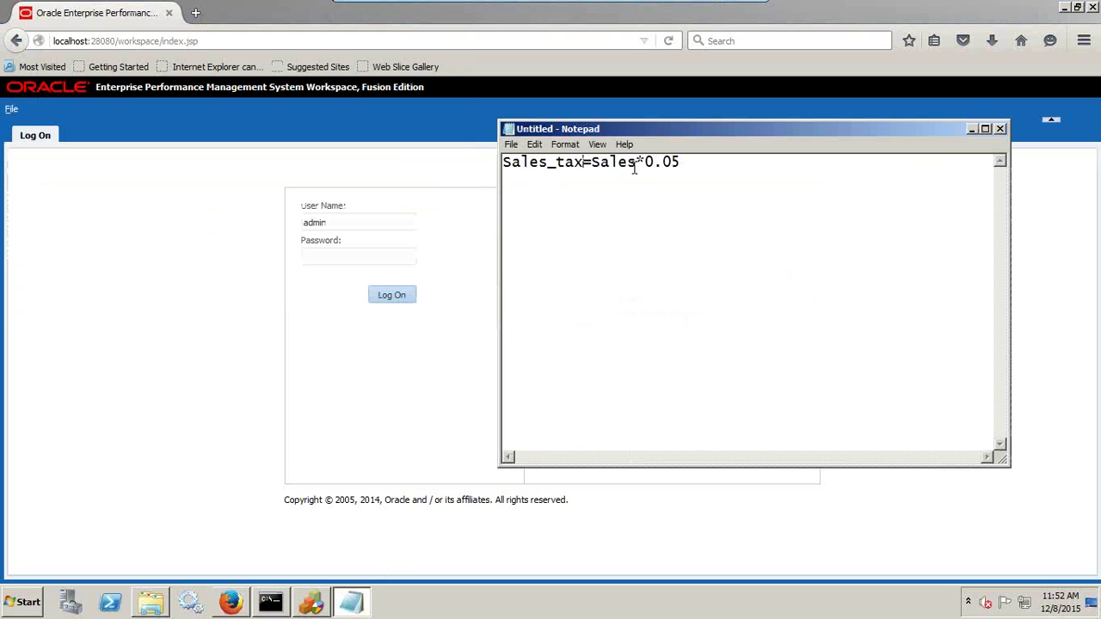
{"action": "left_click_drag", "start_coordinate": [637, 168], "coordinate": [592, 170]}
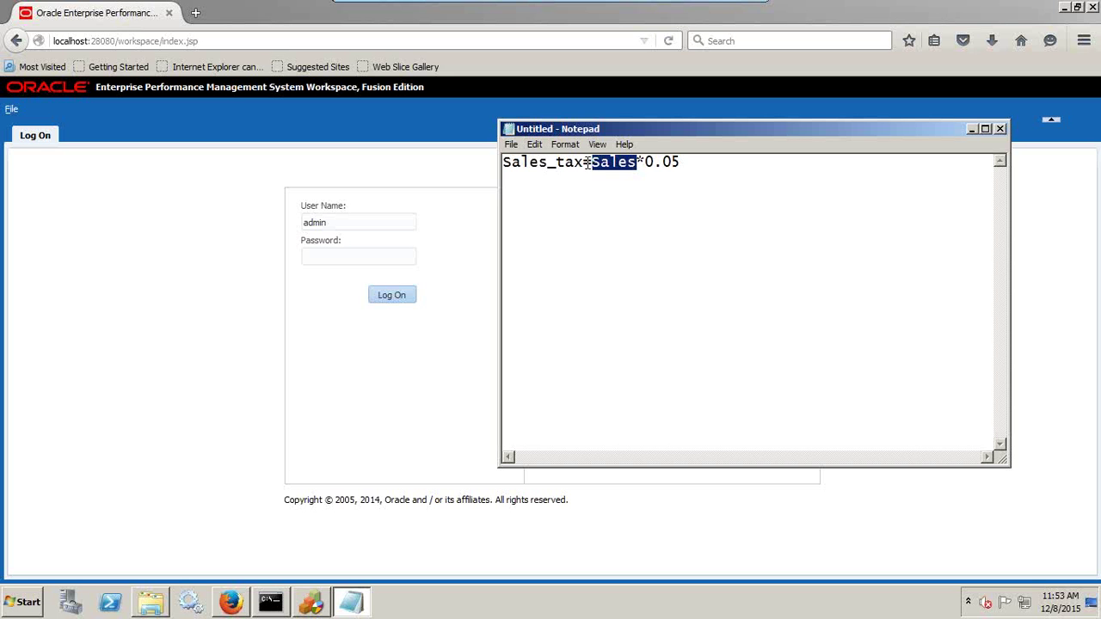
{"action": "left_click", "coordinate": [587, 164]}
Switch to the Hyperion Financial Management client, open the Stat XML metadata file and display the Account members
{"action": "left_click", "coordinate": [311, 602]}
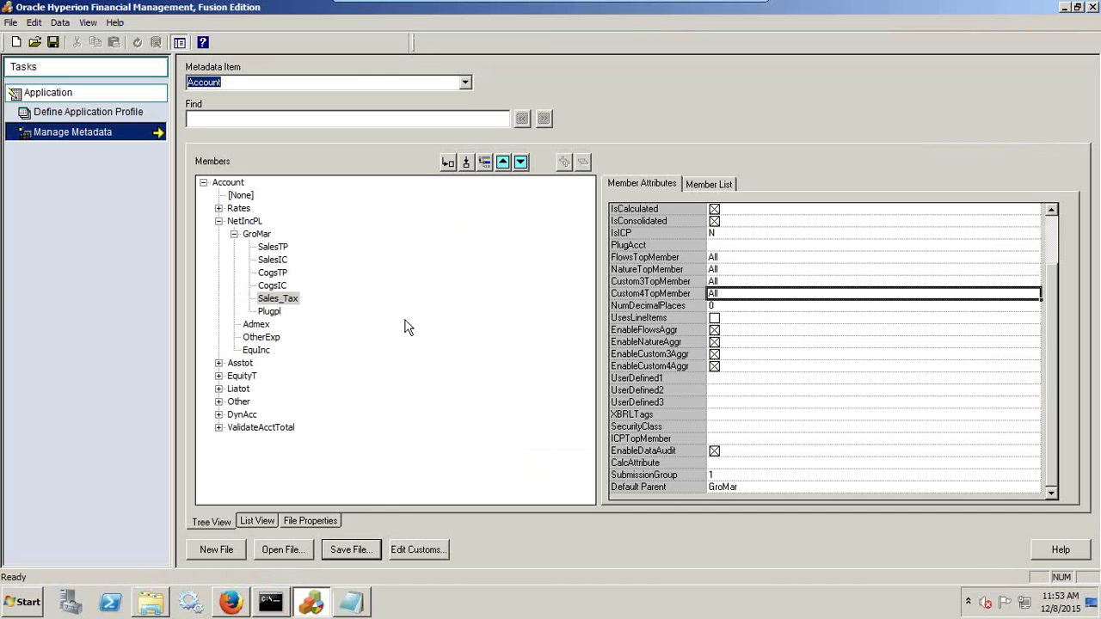
{"action": "left_click", "coordinate": [283, 550]}
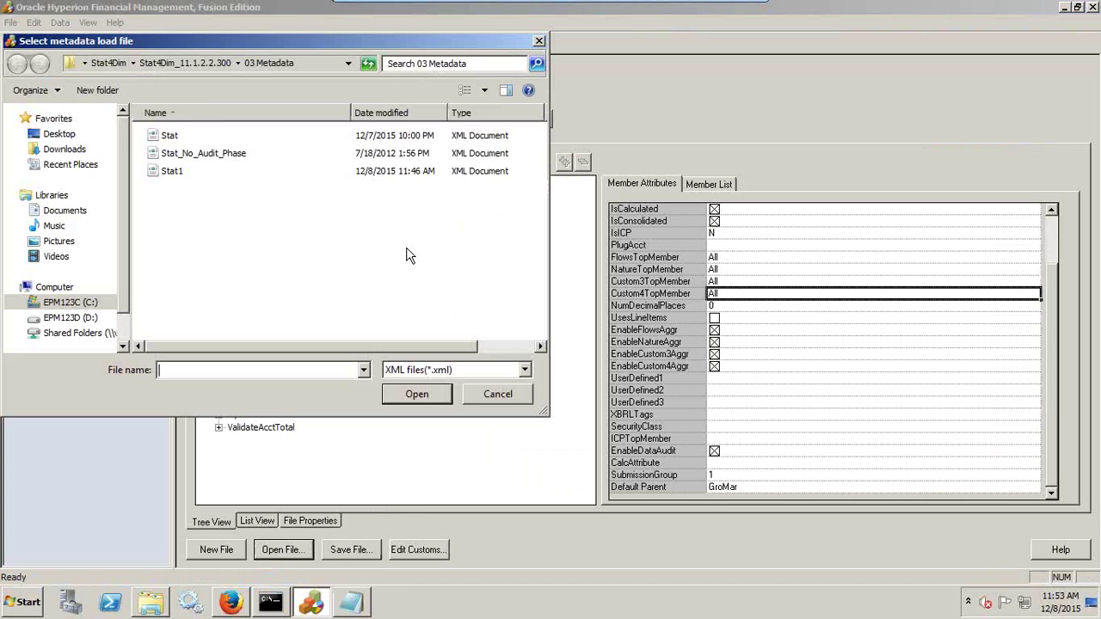
{"action": "double_click", "coordinate": [174, 141]}
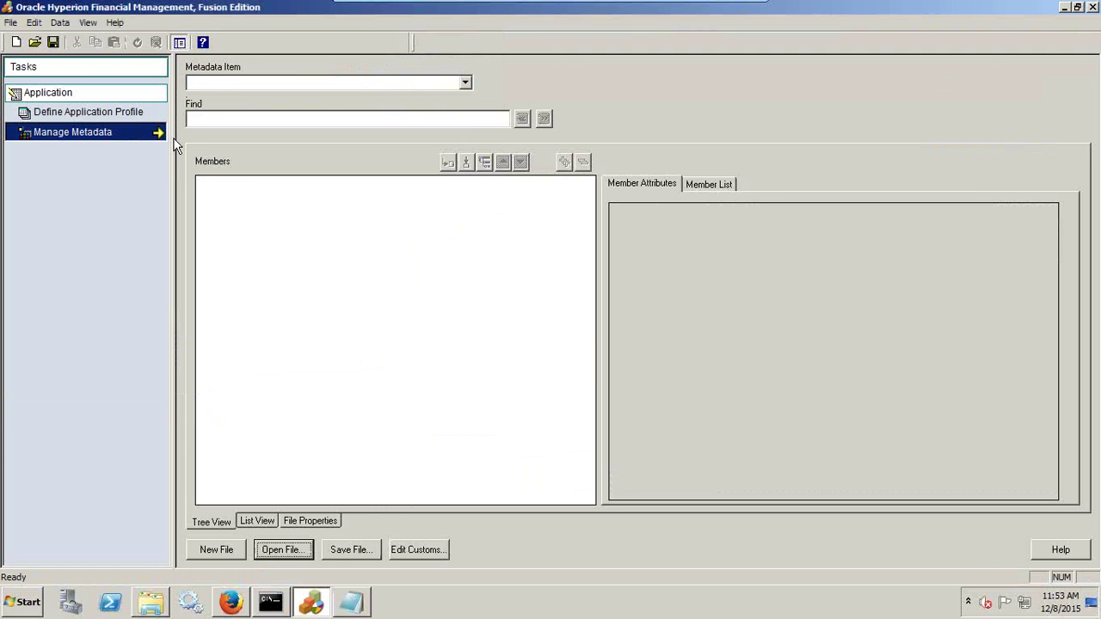
{"action": "left_click", "coordinate": [465, 83]}
{"action": "left_click", "coordinate": [288, 98]}
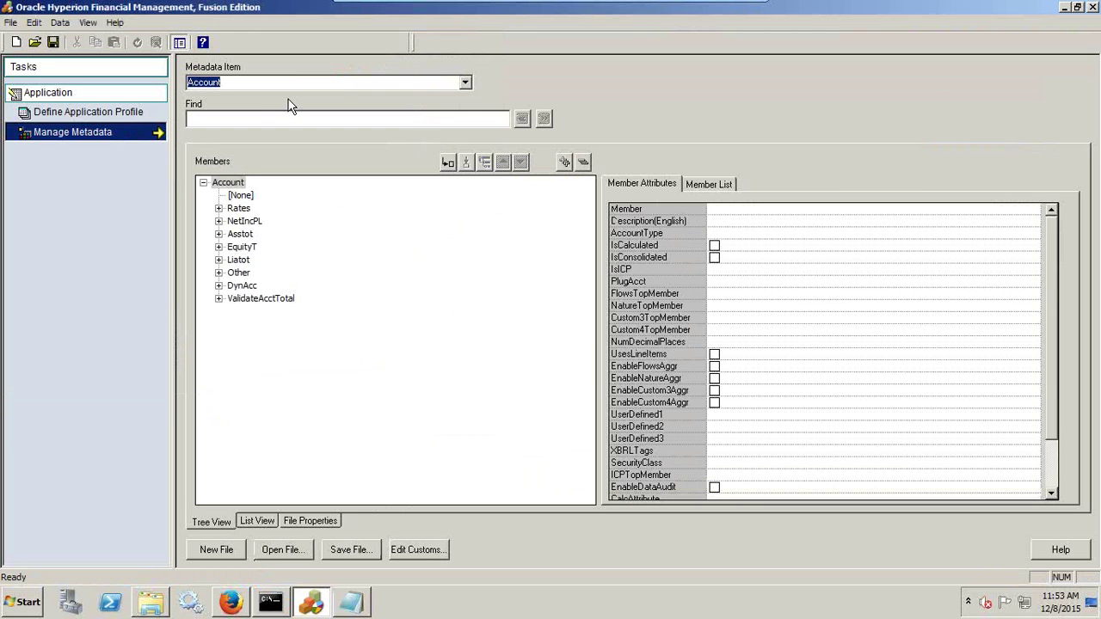
Add a sibling account named Sales_Tax directly after CogsIC, under NetIncPL > GroMar
{"action": "left_click", "coordinate": [220, 221]}
{"action": "left_click", "coordinate": [233, 234]}
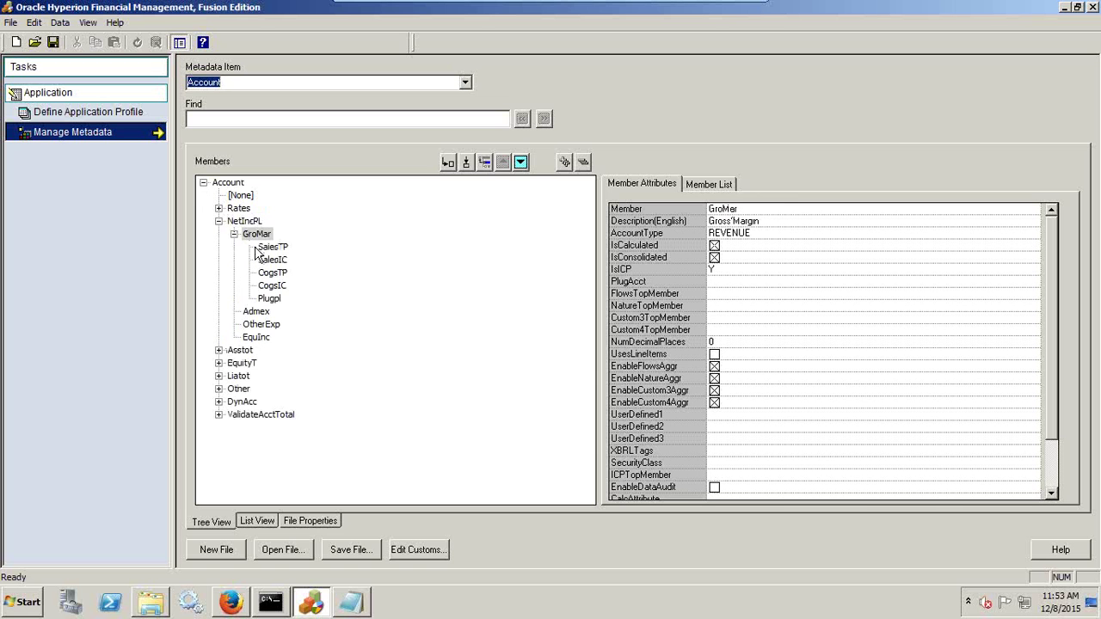
{"action": "left_click", "coordinate": [274, 249]}
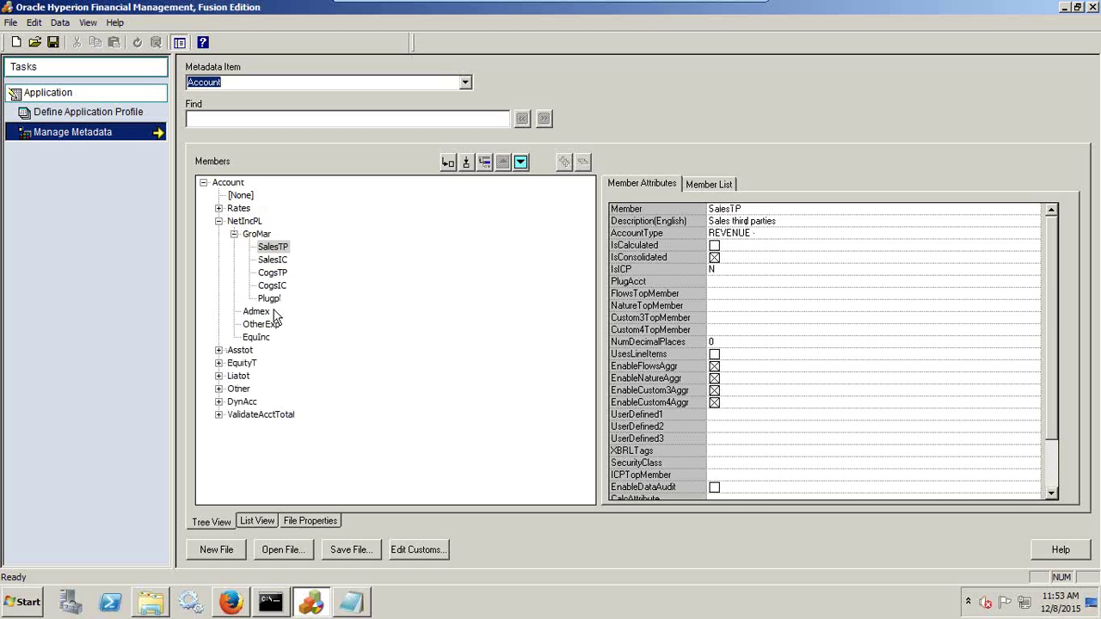
{"action": "left_click", "coordinate": [276, 286]}
{"action": "left_click", "coordinate": [465, 161]}
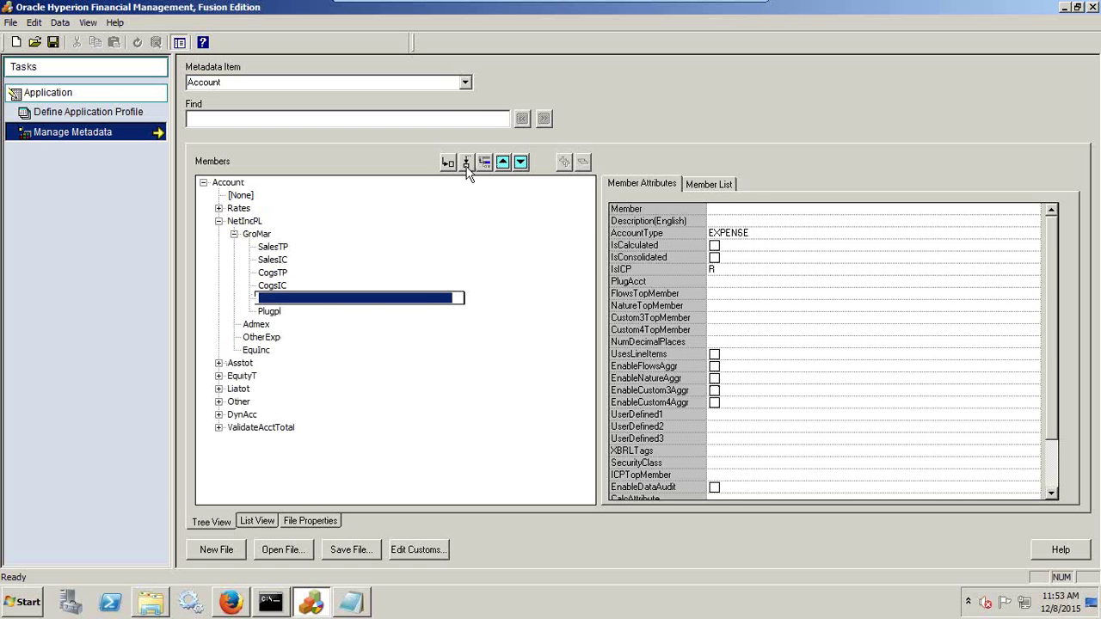
{"action": "type", "text": "Sales_Tax"}
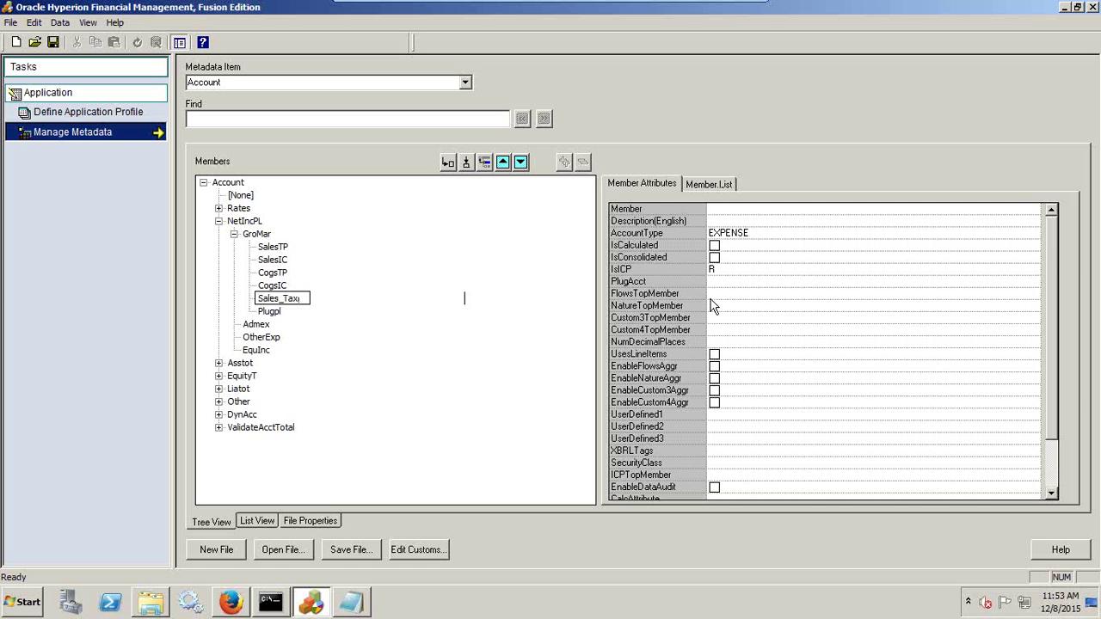
Set the default parent of the Sales_Tax account to GroMar
{"action": "scroll", "coordinate": [1045, 486], "scroll_direction": "down", "scroll_amount": 1}
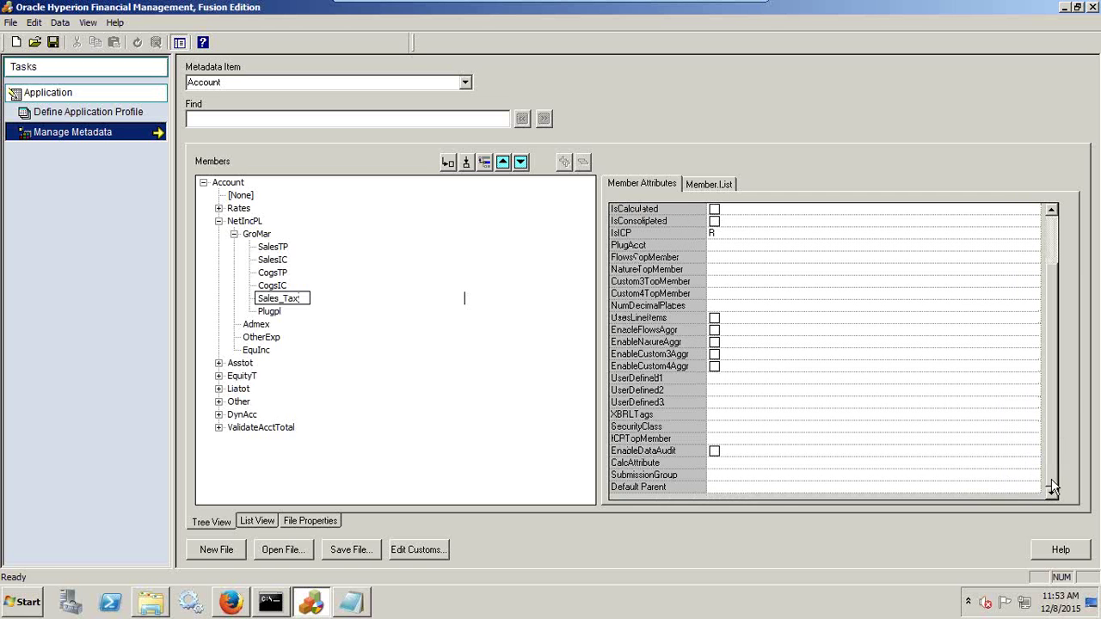
{"action": "left_click", "coordinate": [772, 489]}
{"action": "type", "text": "G"}
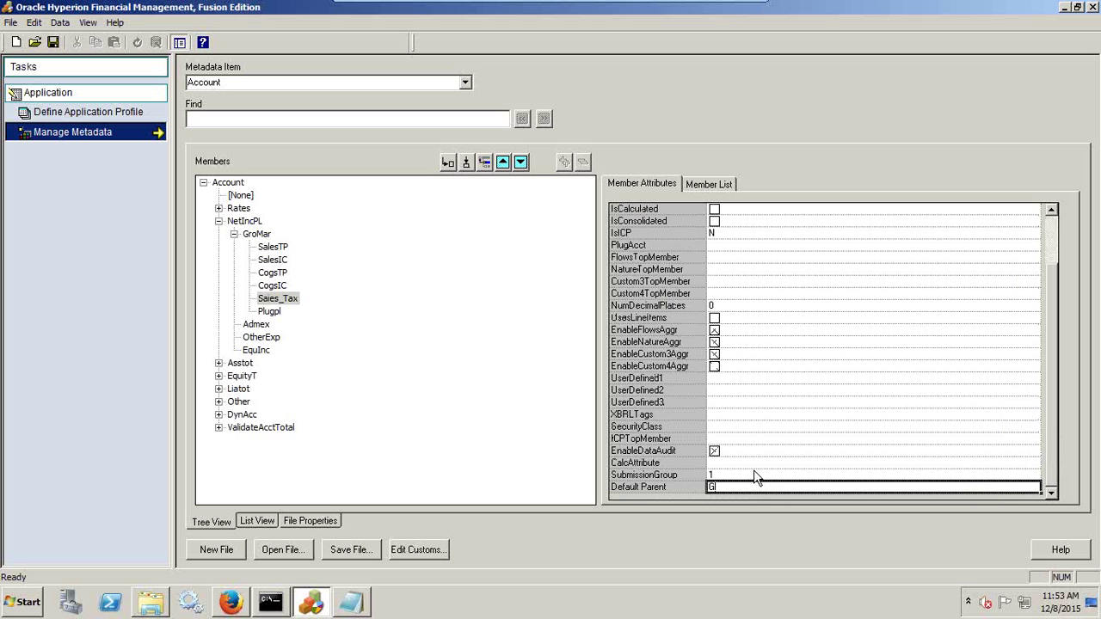
{"action": "type", "text": "roMar"}
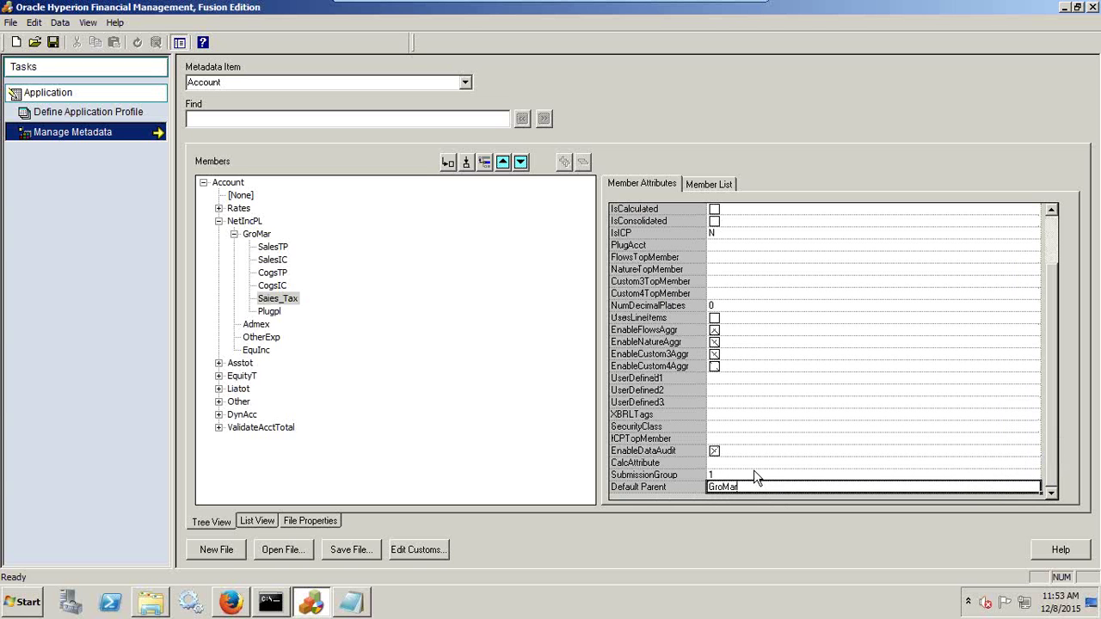
Set FlowsTopMember, NatureTopMember, Custom3TopMember and Custom4TopMember of Sales_Tax to All
{"action": "left_click", "coordinate": [716, 257]}
{"action": "type", "text": "All"}
{"action": "key", "text": "Return"}
{"action": "key", "text": "Down"}
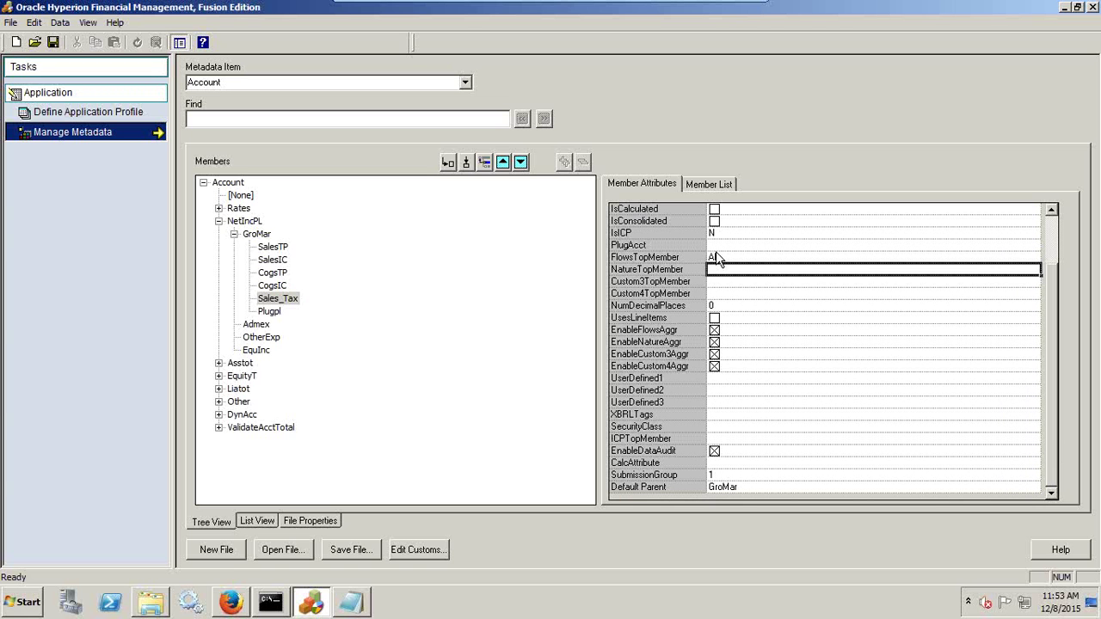
{"action": "type", "text": "All"}
{"action": "key", "text": "Return"}
{"action": "key", "text": "Down"}
{"action": "type", "text": "All"}
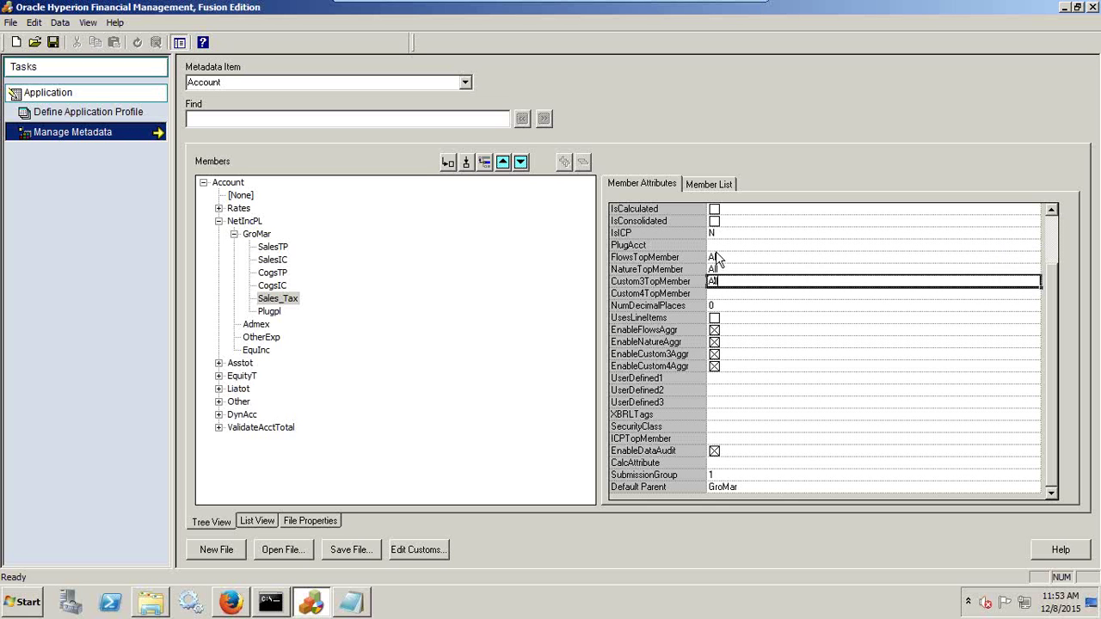
{"action": "key", "text": "Return"}
{"action": "key", "text": "Down"}
{"action": "type", "text": "All"}
{"action": "key", "text": "Return"}
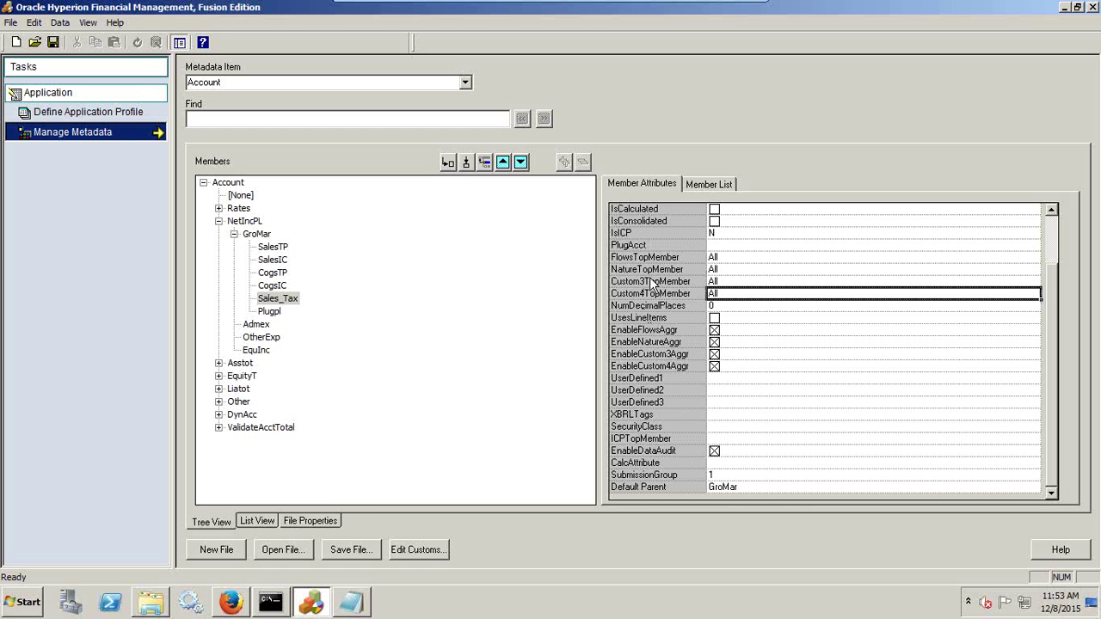
Enable the IsCalculated and IsConsolidated attributes for the Sales_Tax account
{"action": "left_click", "coordinate": [715, 212]}
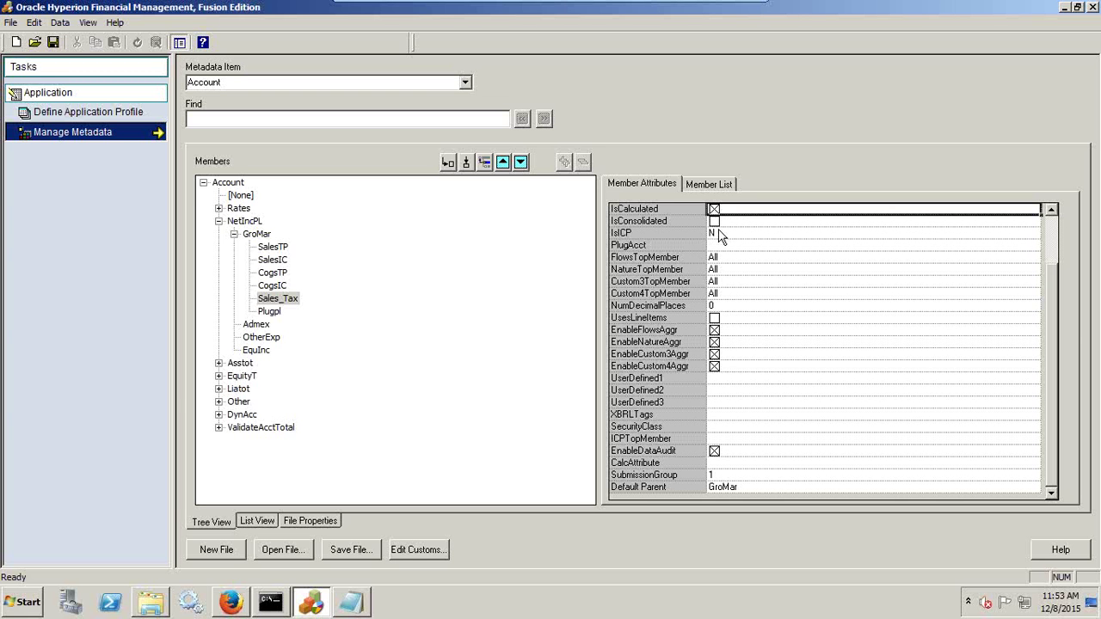
{"action": "left_click", "coordinate": [714, 222]}
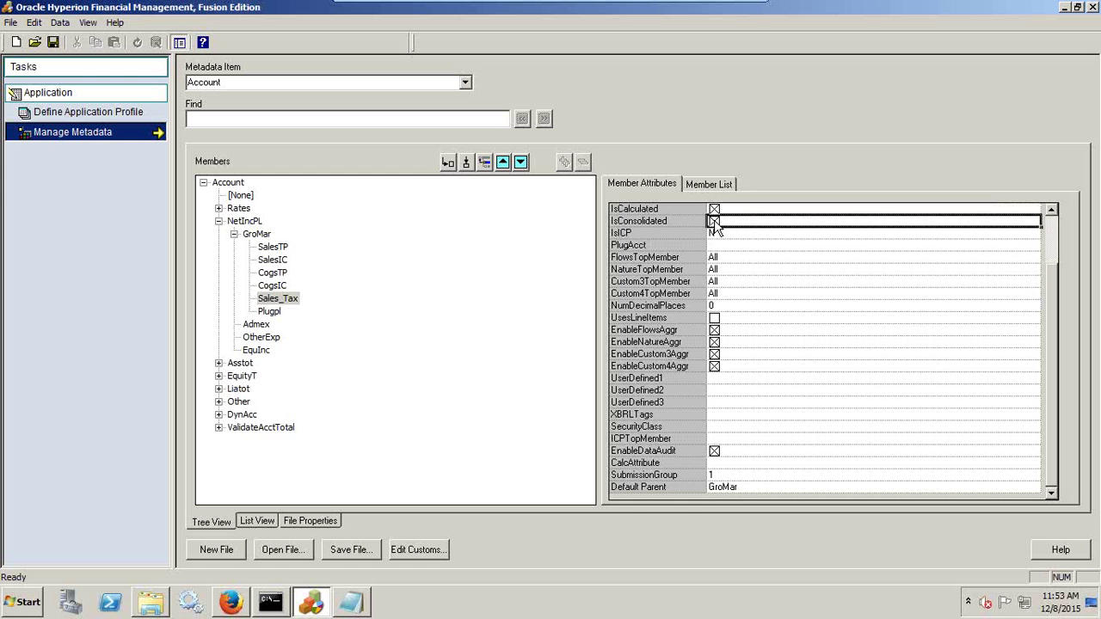
{"action": "left_click_drag", "start_coordinate": [1058, 295], "coordinate": [1051, 248]}
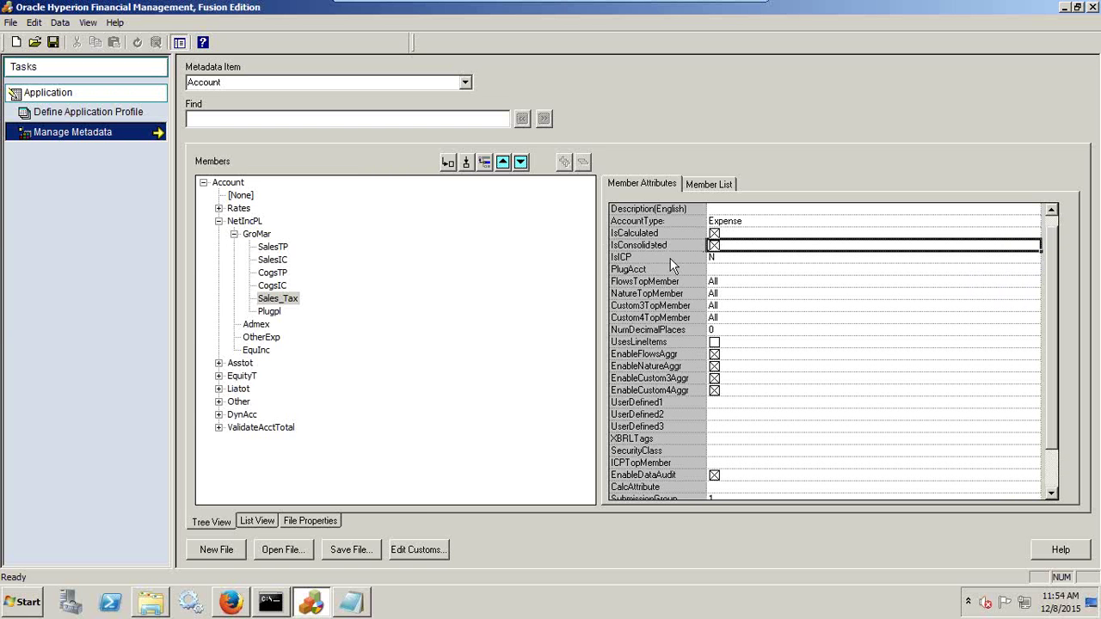
Save the metadata as Stat1 in the 03 Metadata folder, overwriting the existing XML file
{"action": "left_click", "coordinate": [379, 553]}
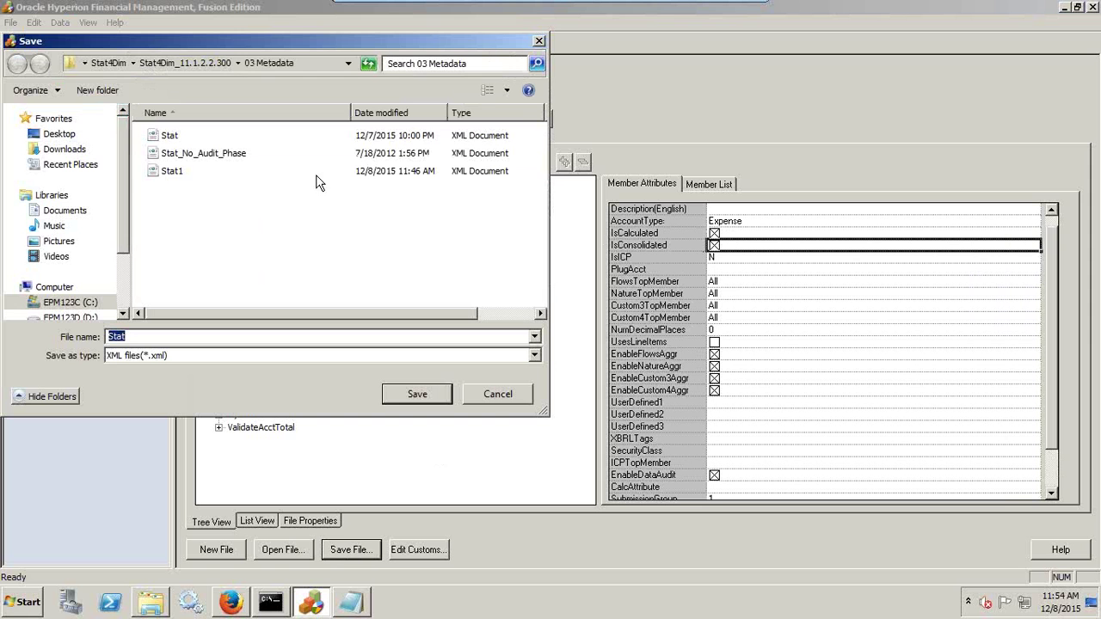
{"action": "left_click", "coordinate": [177, 137]}
{"action": "left_click", "coordinate": [173, 172]}
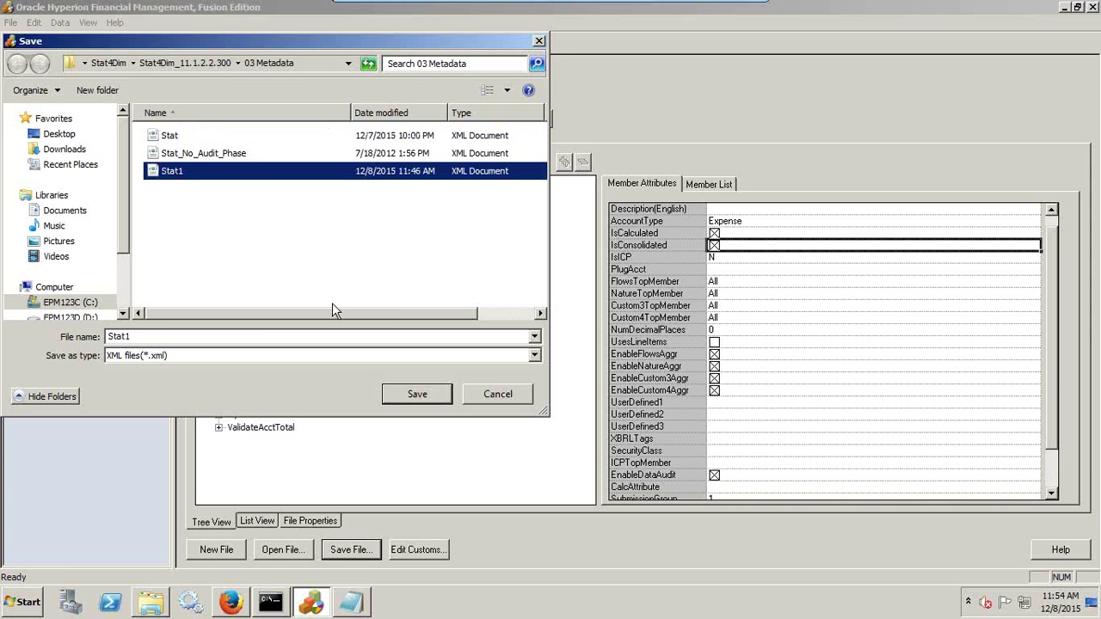
{"action": "left_click", "coordinate": [418, 394]}
{"action": "left_click", "coordinate": [588, 306]}
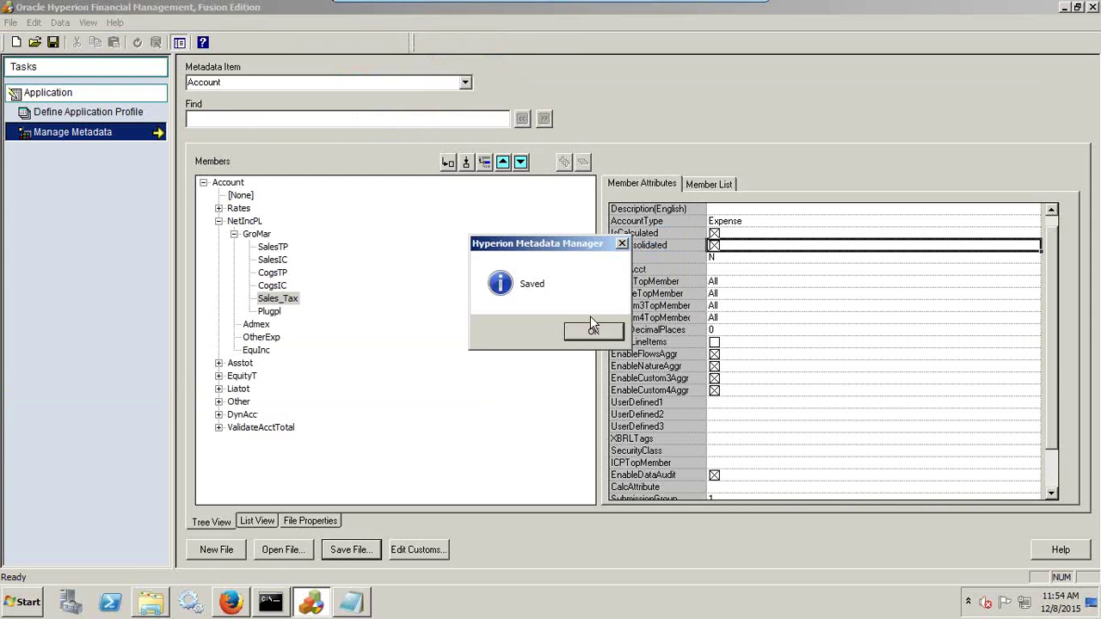
{"action": "left_click", "coordinate": [591, 333]}
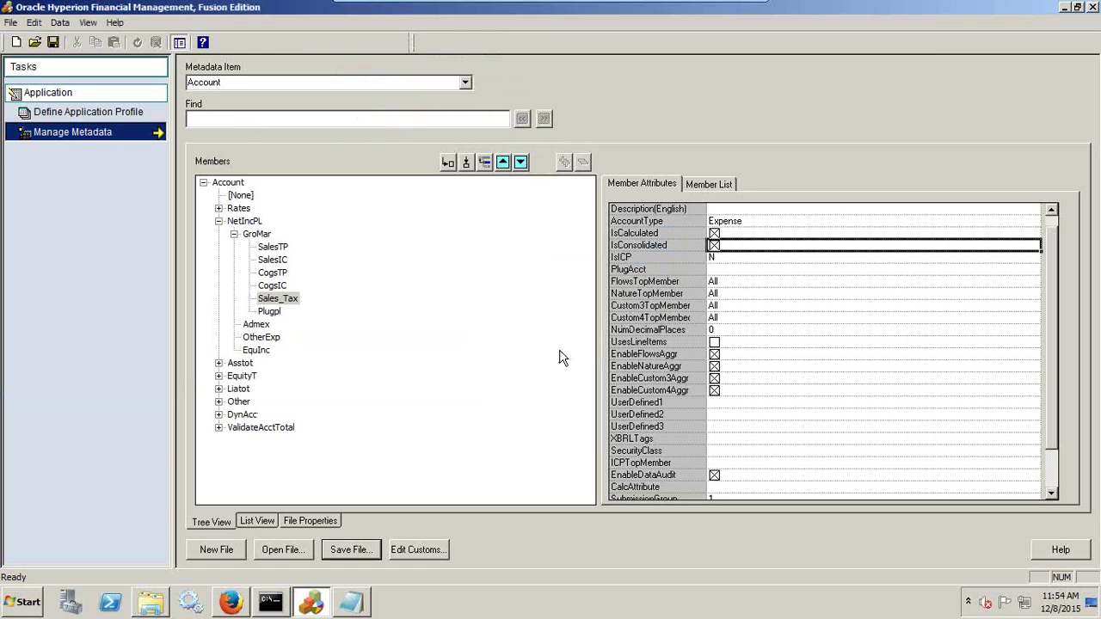
Switch to Firefox, log on to EPM Workspace with the account password and open the FMAPP1 application
{"action": "left_click", "coordinate": [246, 600]}
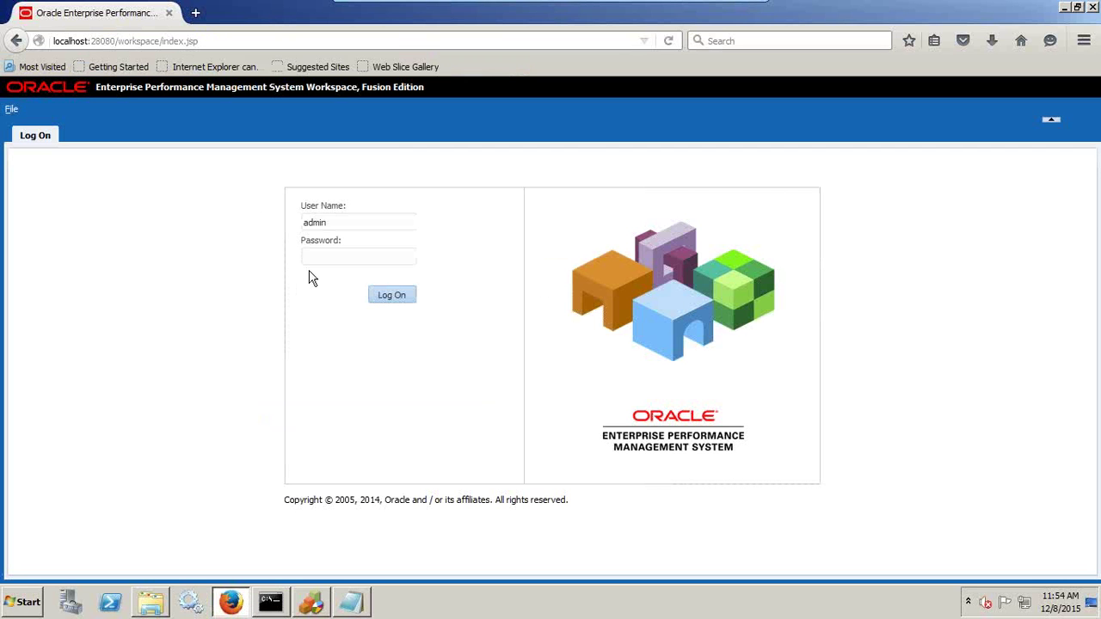
{"action": "key", "text": "Return"}
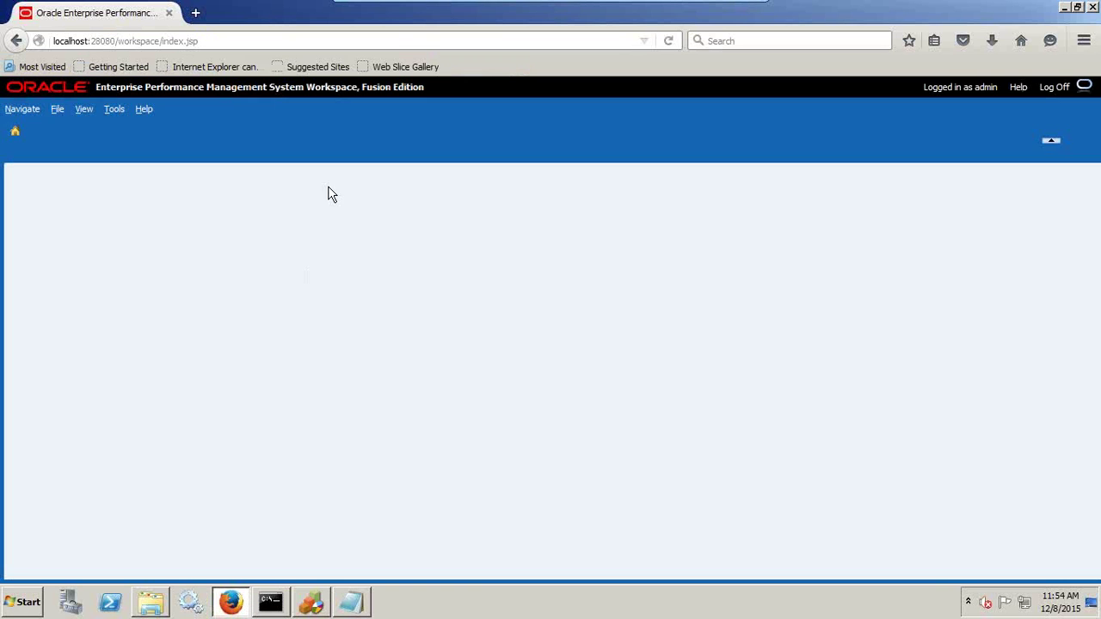
{"action": "left_click", "coordinate": [53, 109]}
{"action": "mouse_move", "coordinate": [129, 129]}
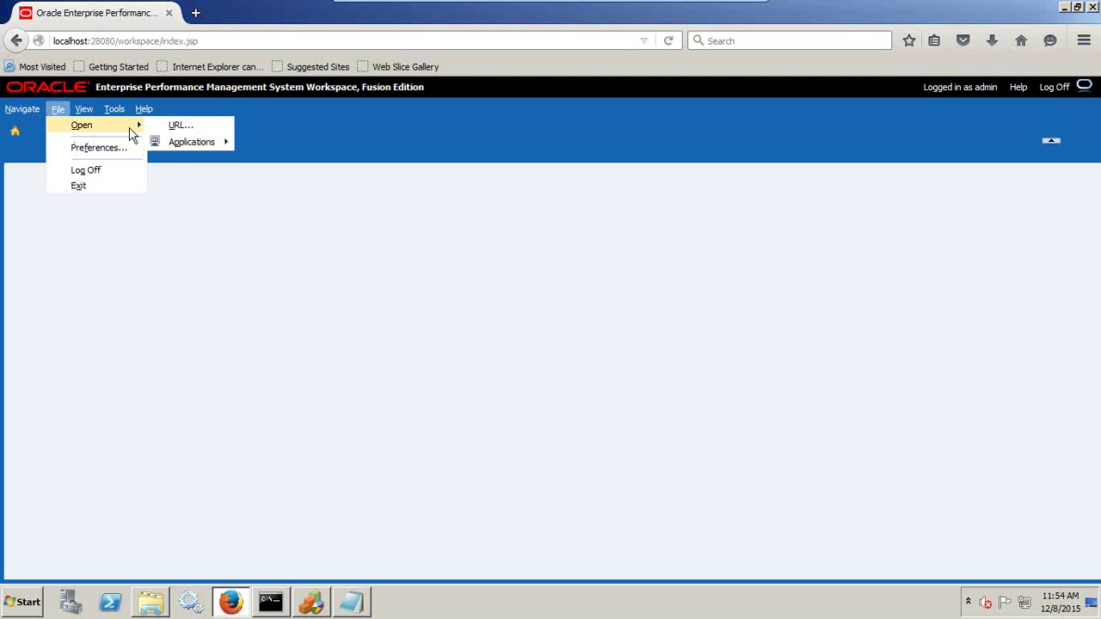
{"action": "mouse_move", "coordinate": [189, 144]}
{"action": "mouse_move", "coordinate": [277, 151]}
{"action": "left_click", "coordinate": [362, 141]}
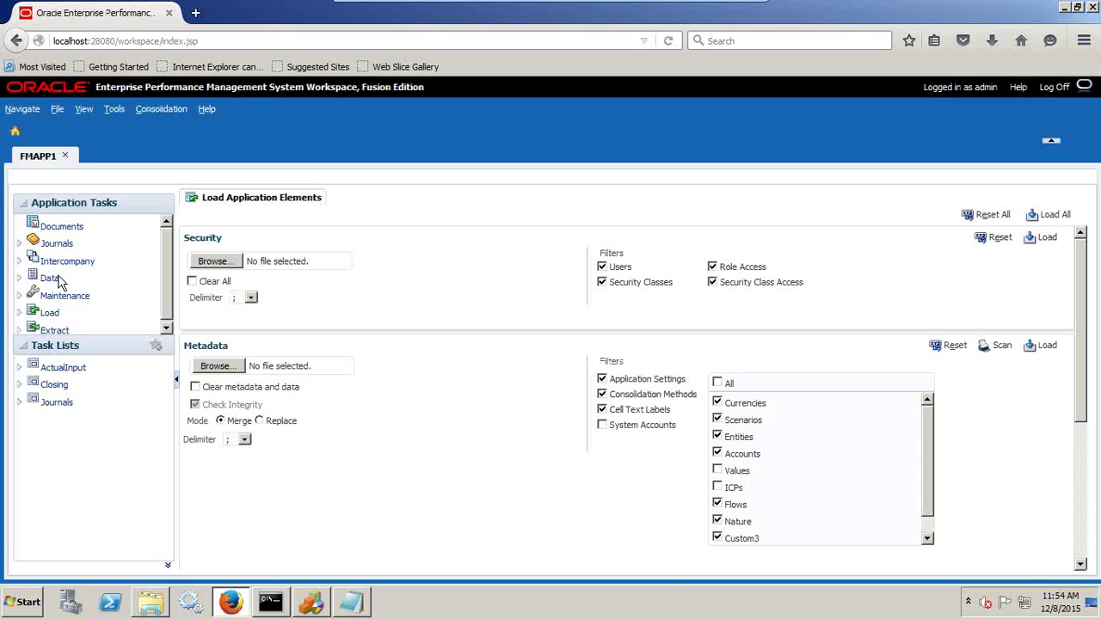
Go to the page for loading application elements and choose Stat1.xml as the metadata file
{"action": "left_click", "coordinate": [19, 313]}
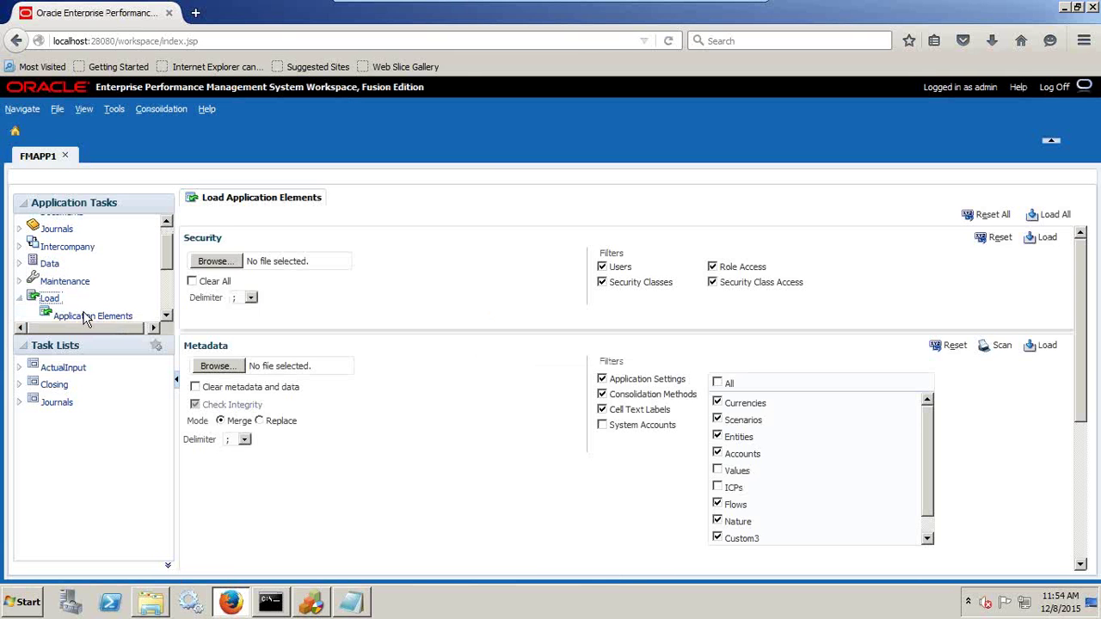
{"action": "left_click", "coordinate": [86, 317]}
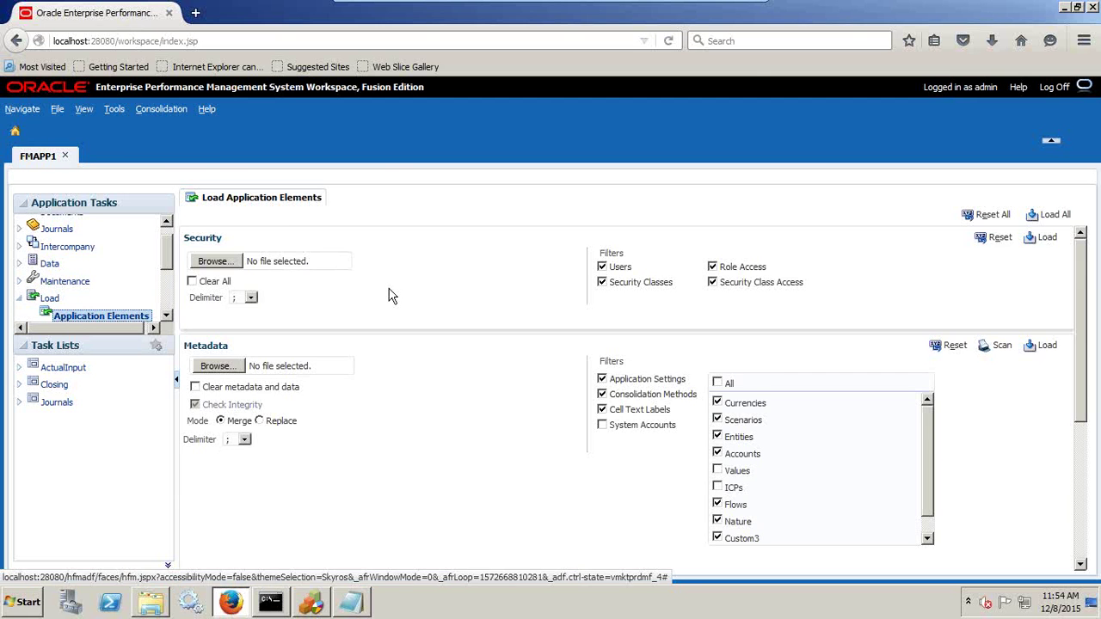
{"action": "scroll", "coordinate": [305, 318], "scroll_direction": "down", "scroll_amount": 2}
{"action": "left_click", "coordinate": [217, 271]}
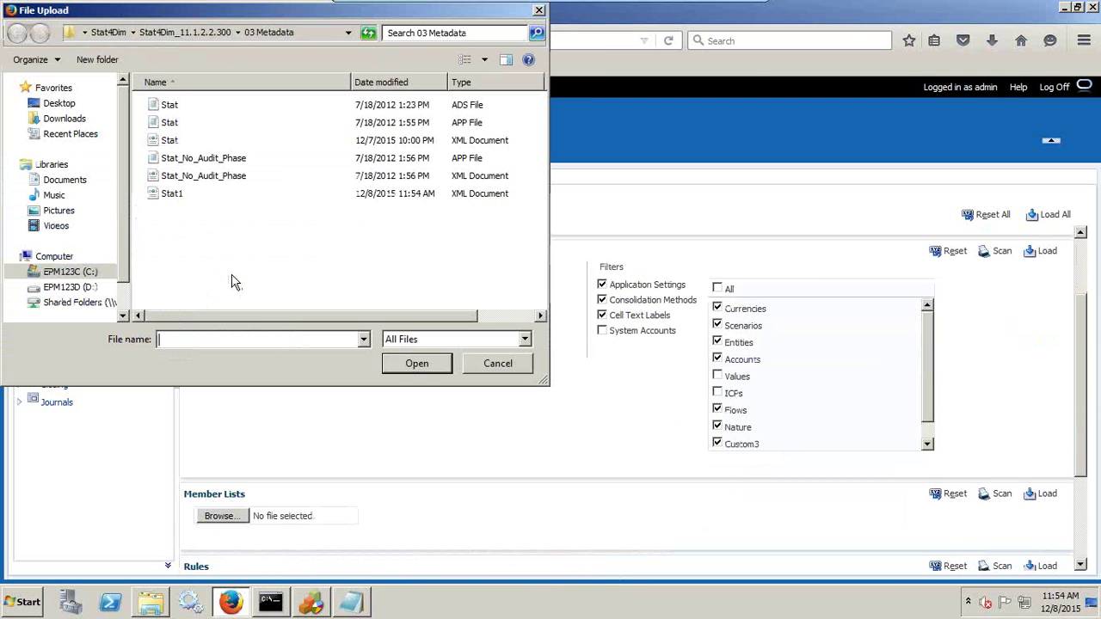
{"action": "left_click", "coordinate": [389, 196]}
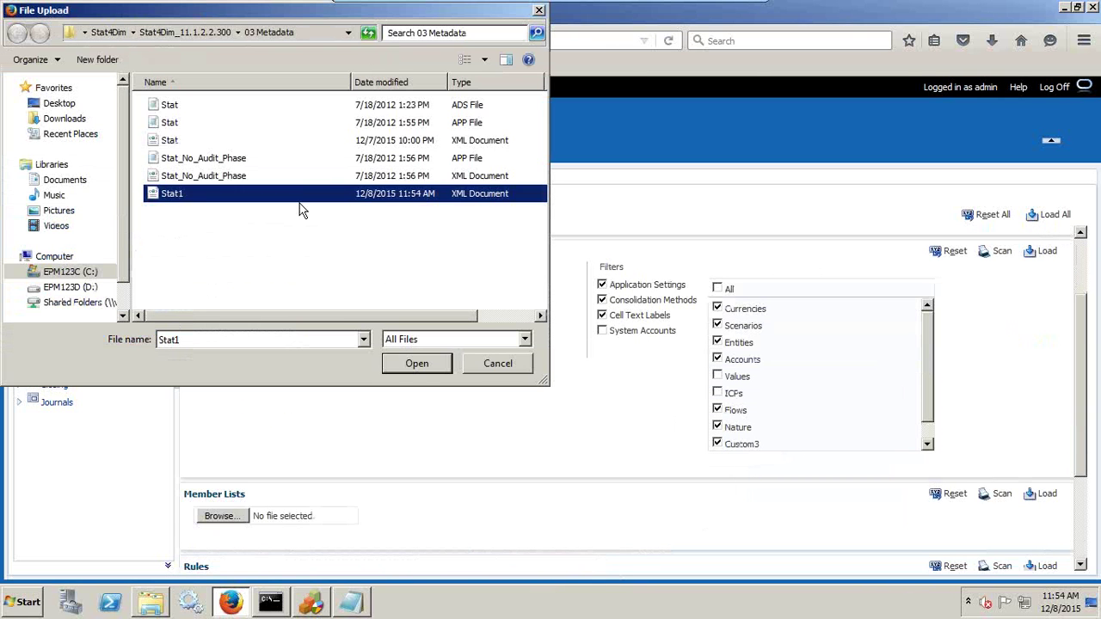
{"action": "left_click", "coordinate": [408, 363]}
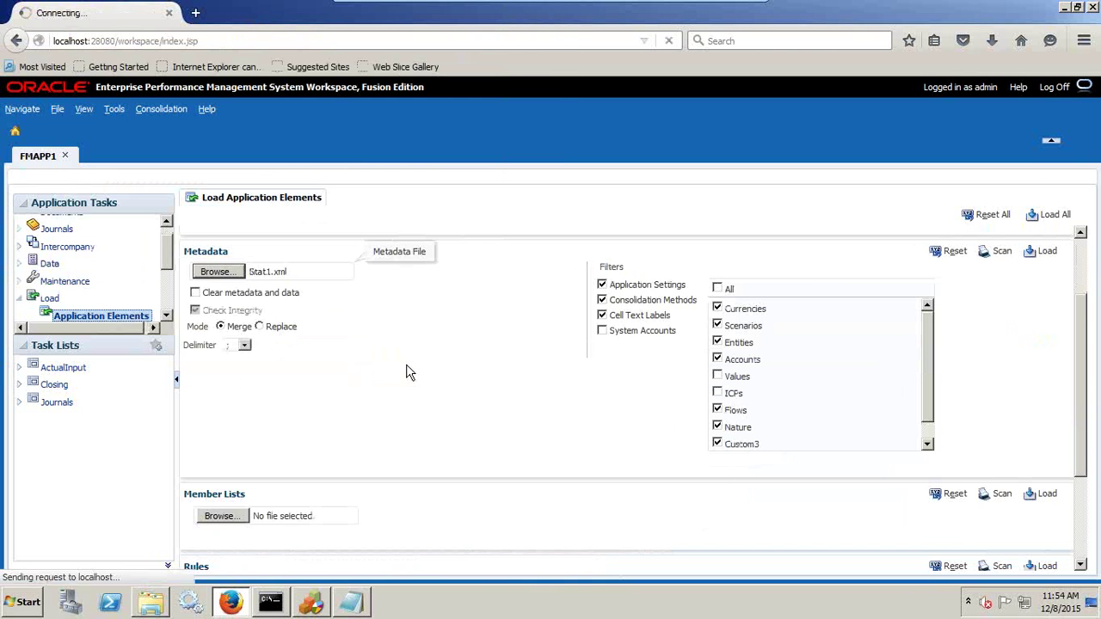
Load the metadata file with existing metadata and data cleared, accepting the clearing of journals, data and intercompany transactions
{"action": "left_click", "coordinate": [194, 292]}
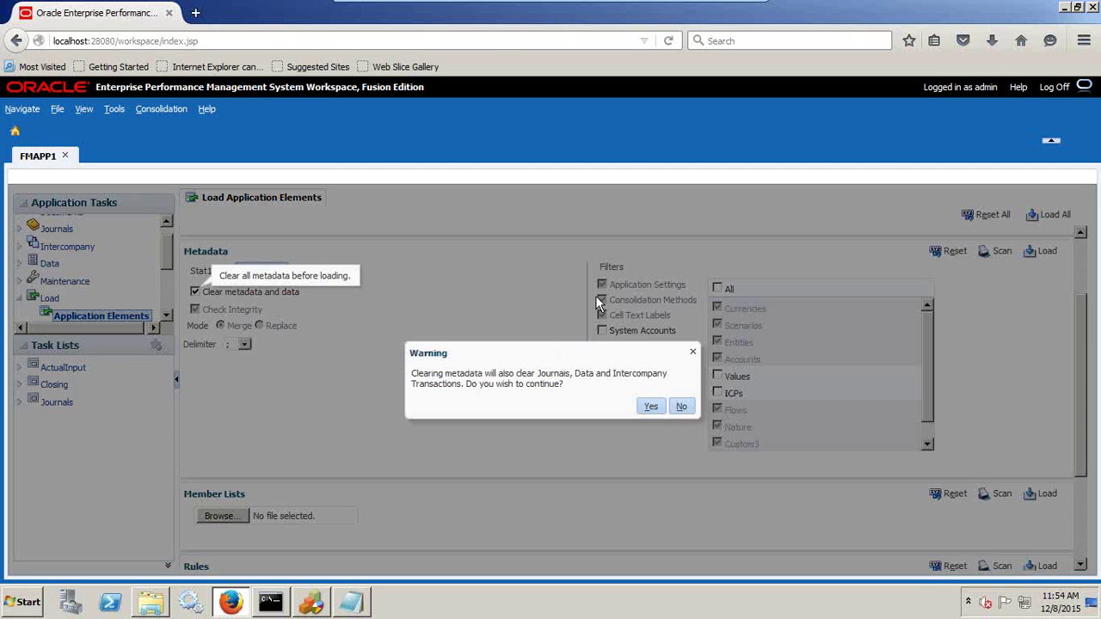
{"action": "left_click", "coordinate": [653, 406]}
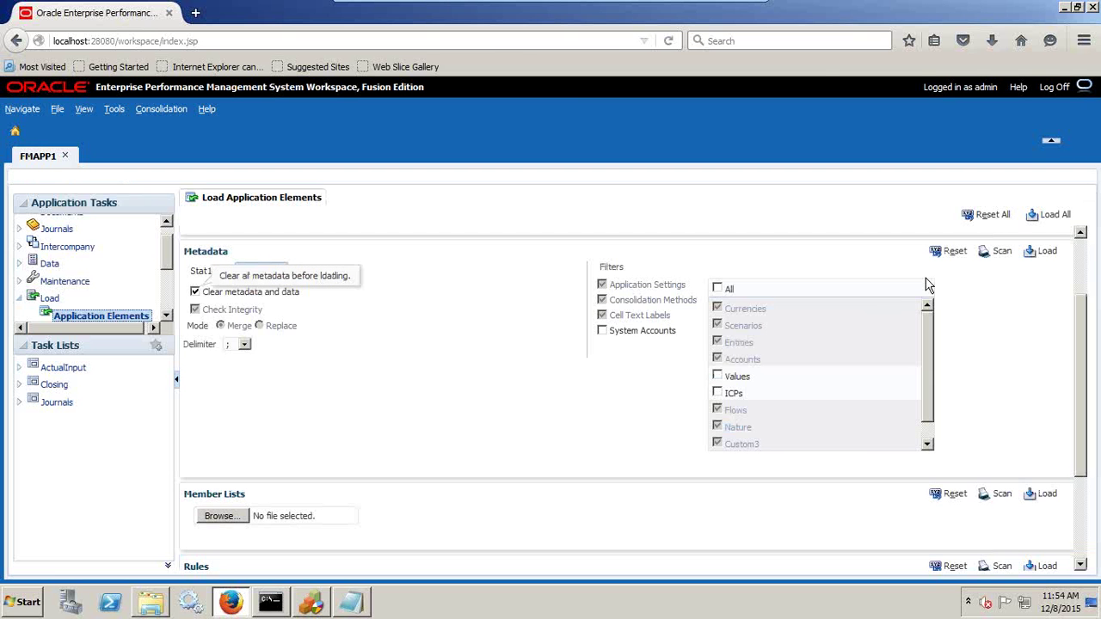
{"action": "left_click", "coordinate": [1044, 254]}
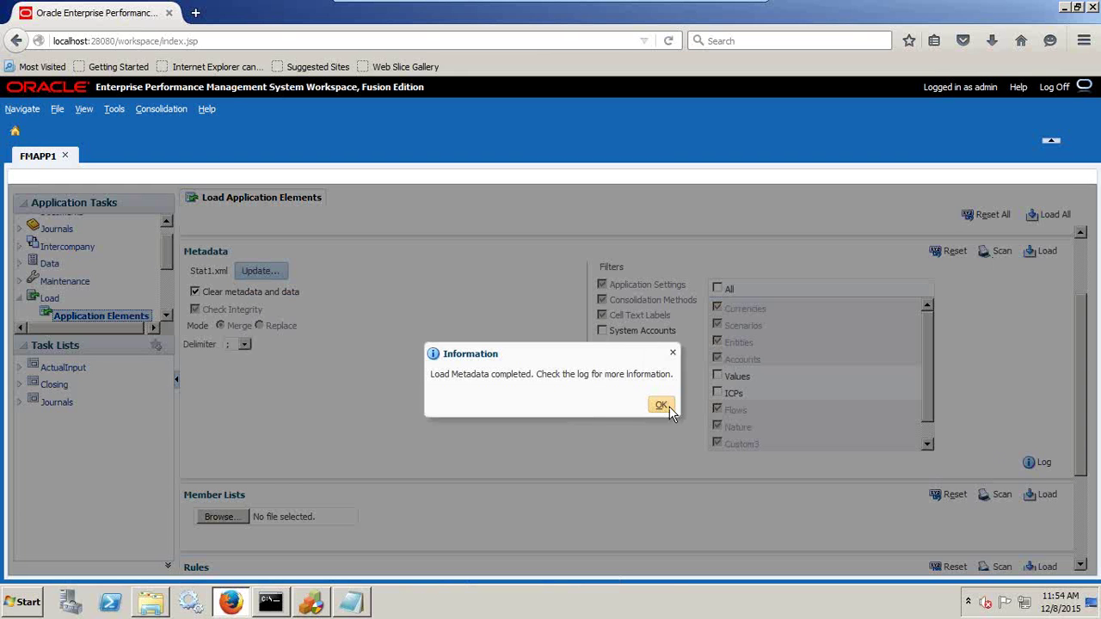
{"action": "left_click", "coordinate": [663, 406]}
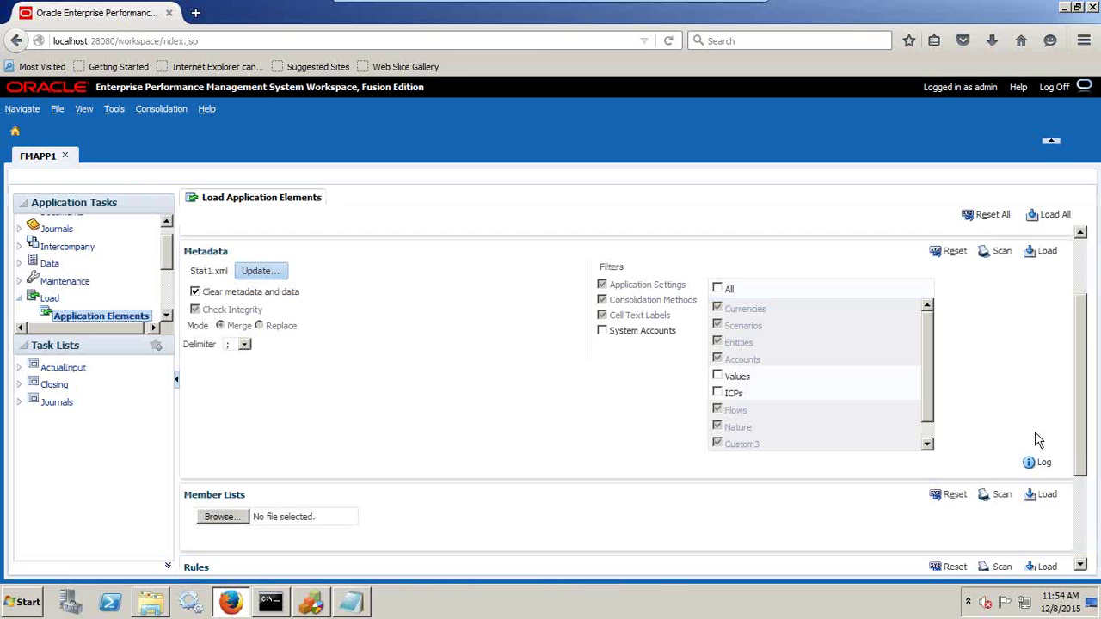
Open the metadata load log, read it through to its end, and close it
{"action": "left_click", "coordinate": [1044, 462]}
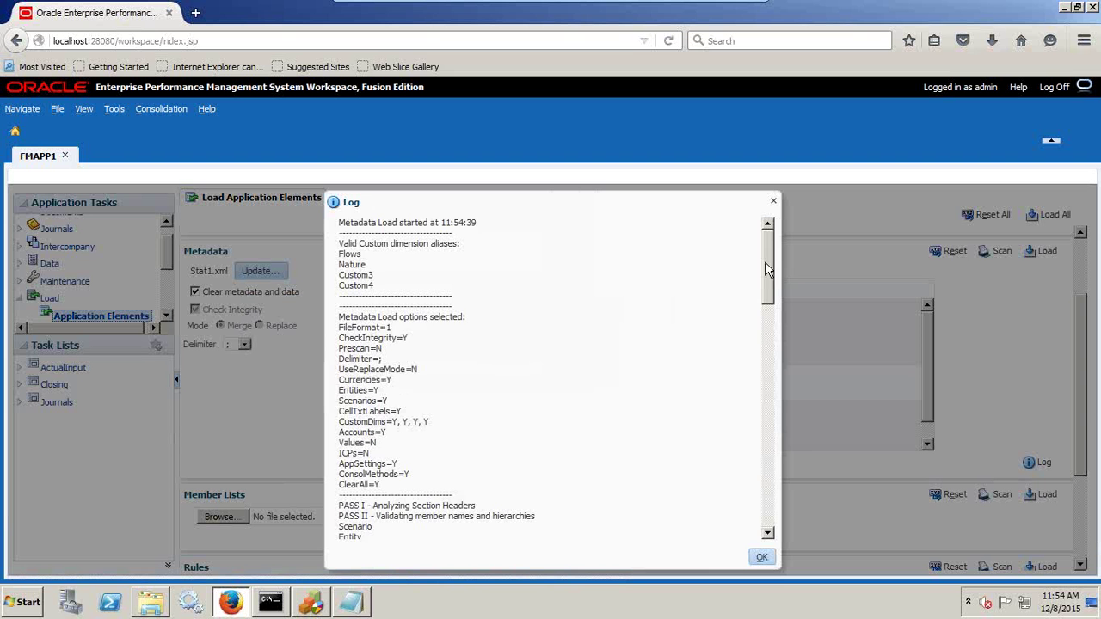
{"action": "left_click_drag", "start_coordinate": [777, 272], "coordinate": [800, 496]}
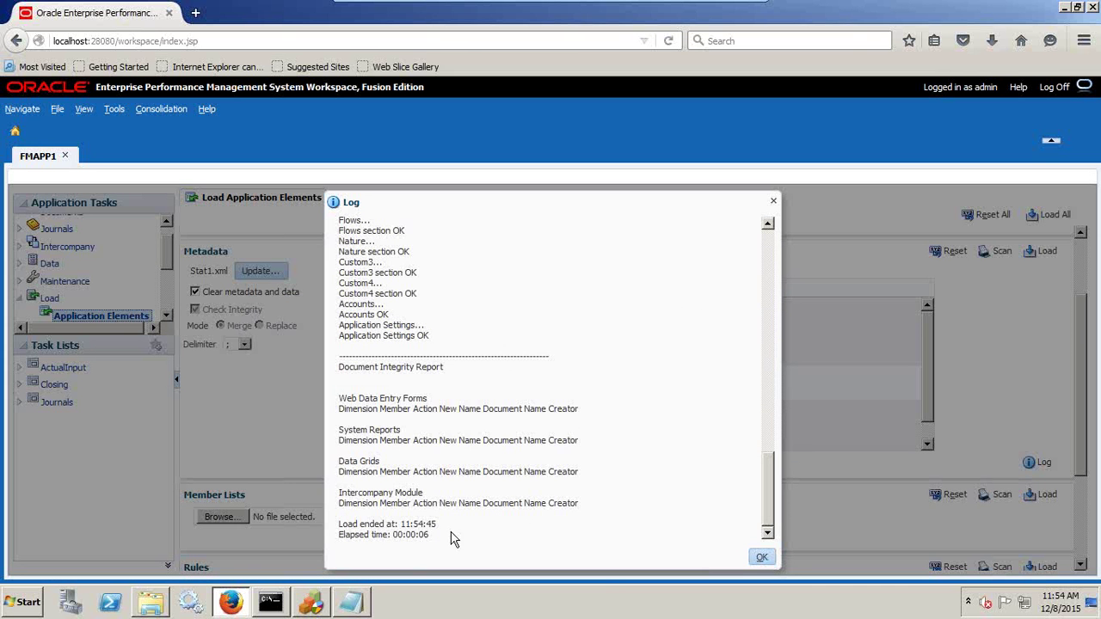
{"action": "key", "text": "ctrl+a"}
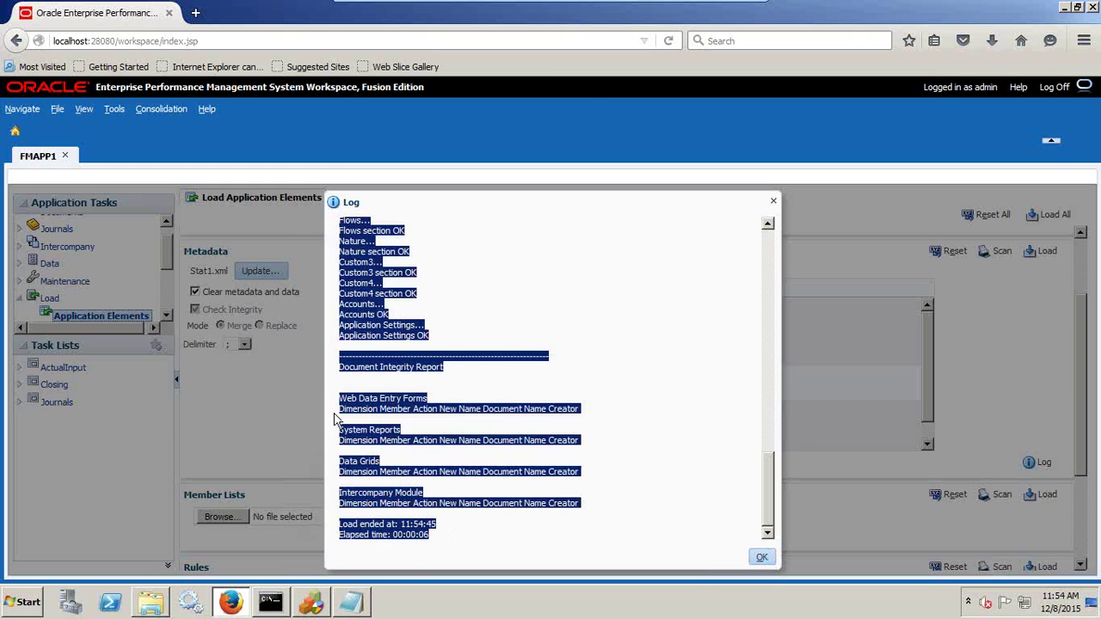
{"action": "left_click", "coordinate": [422, 394]}
{"action": "left_click", "coordinate": [761, 558]}
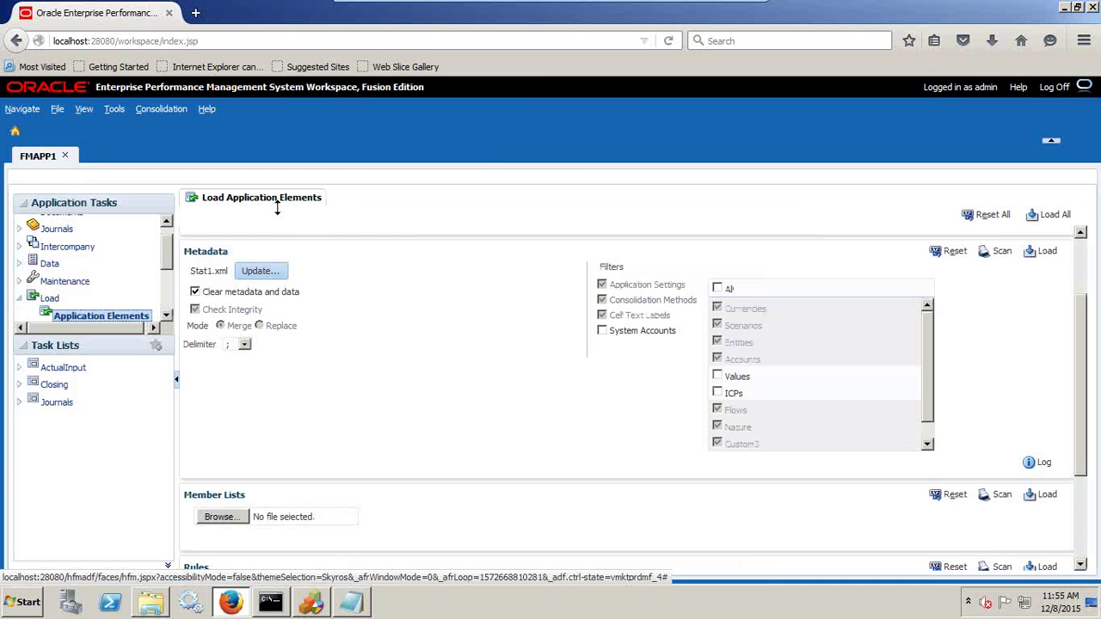
Open Calculation Manager from the workspace's administration options
{"action": "left_click", "coordinate": [27, 110]}
{"action": "mouse_move", "coordinate": [51, 162]}
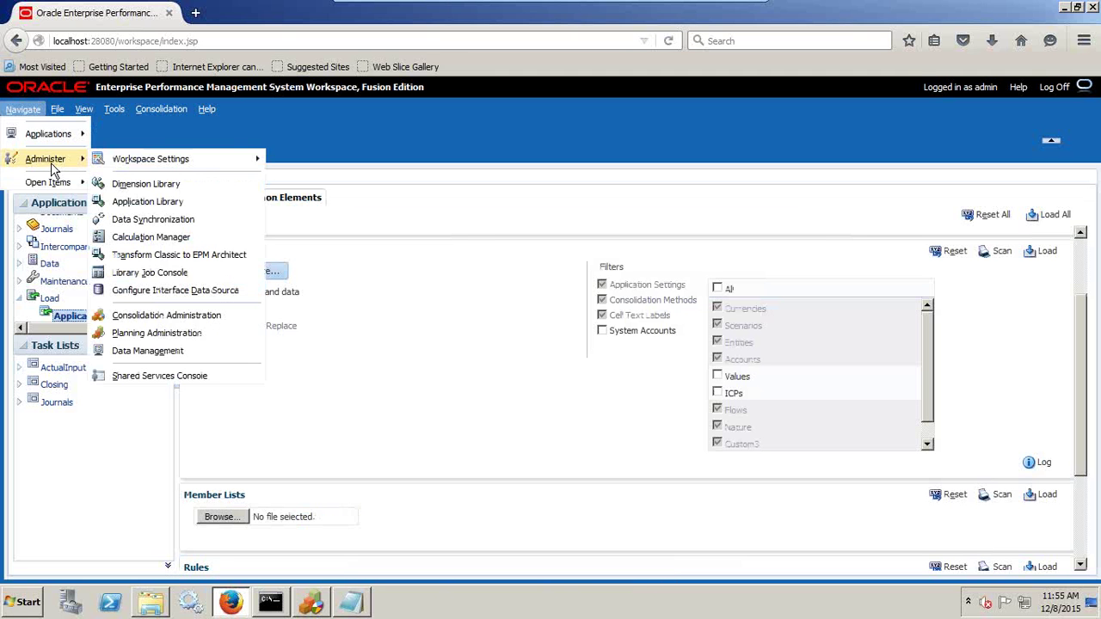
{"action": "left_click", "coordinate": [178, 245]}
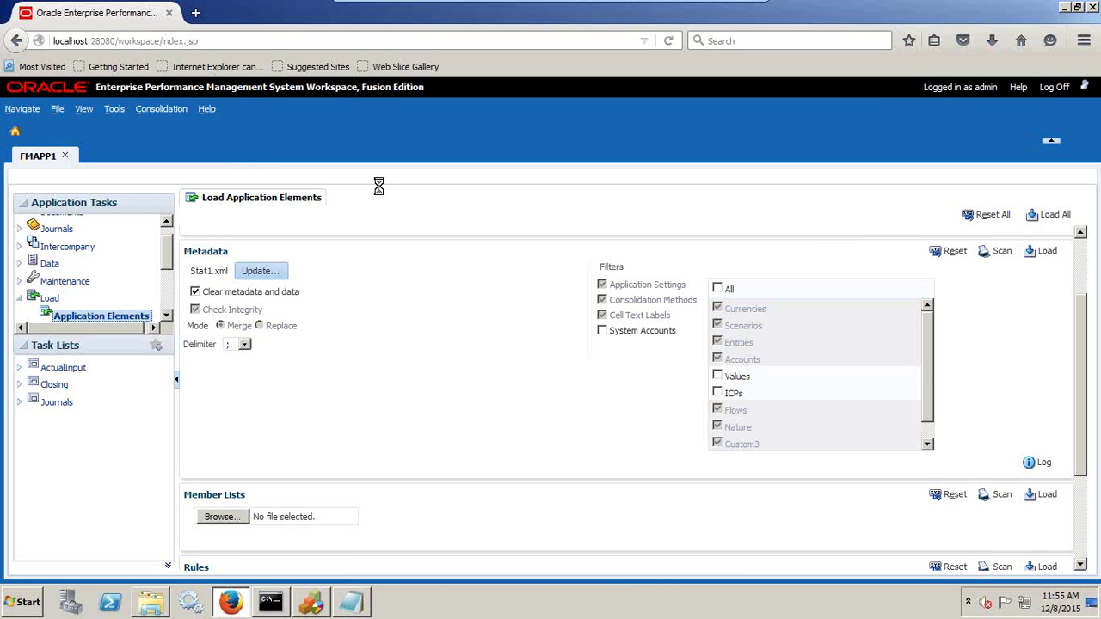
Review the sales tax formula in the Notepad note and on the PowerPoint slide, and return to the virtual machine
{"action": "left_click", "coordinate": [362, 601]}
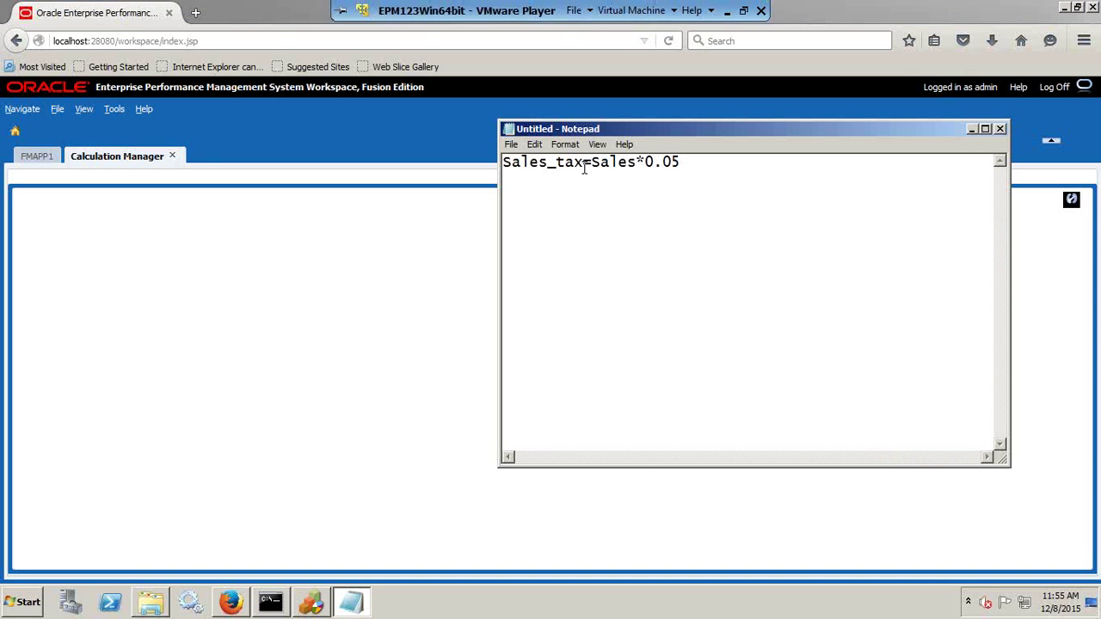
{"action": "left_click", "coordinate": [745, 8]}
{"action": "key", "text": "Escape"}
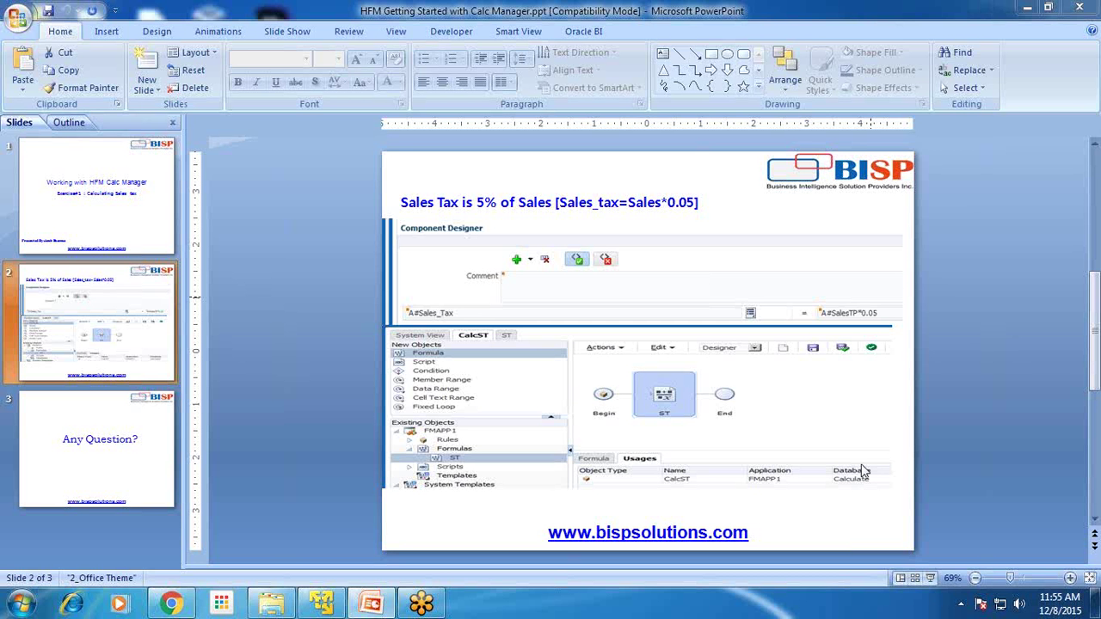
{"action": "left_click", "coordinate": [327, 606]}
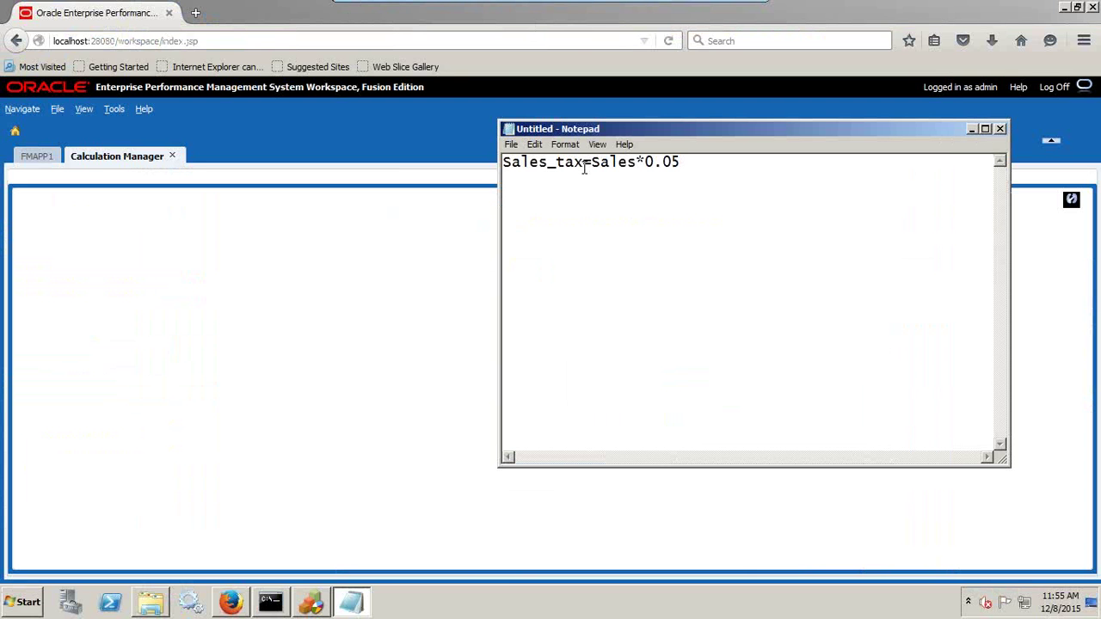
{"action": "mouse_move", "coordinate": [785, 12]}
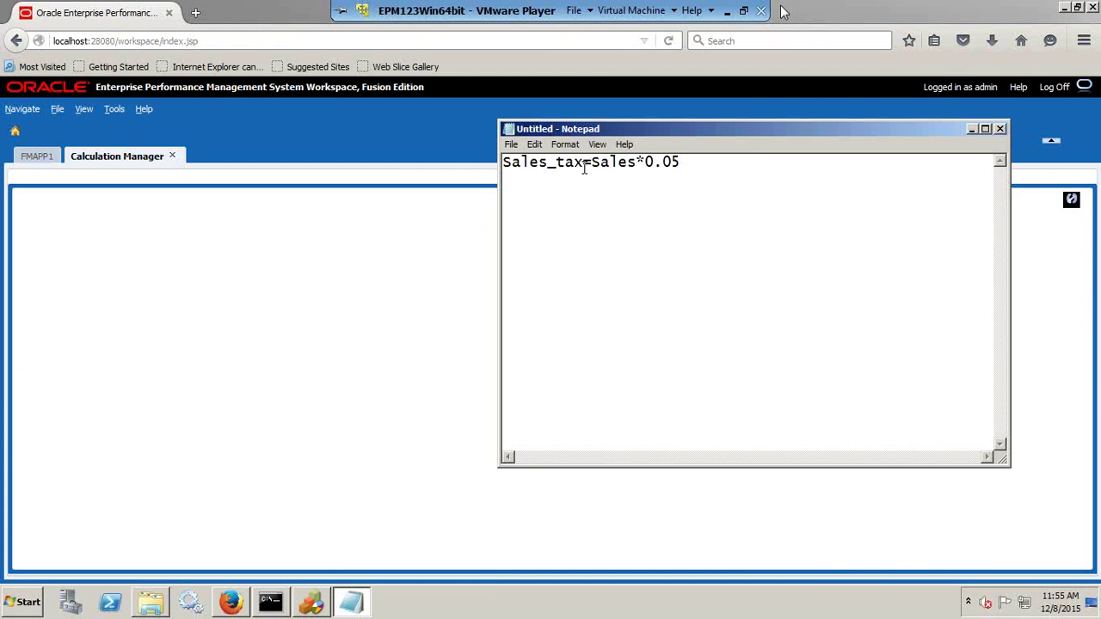
{"action": "left_click", "coordinate": [744, 10]}
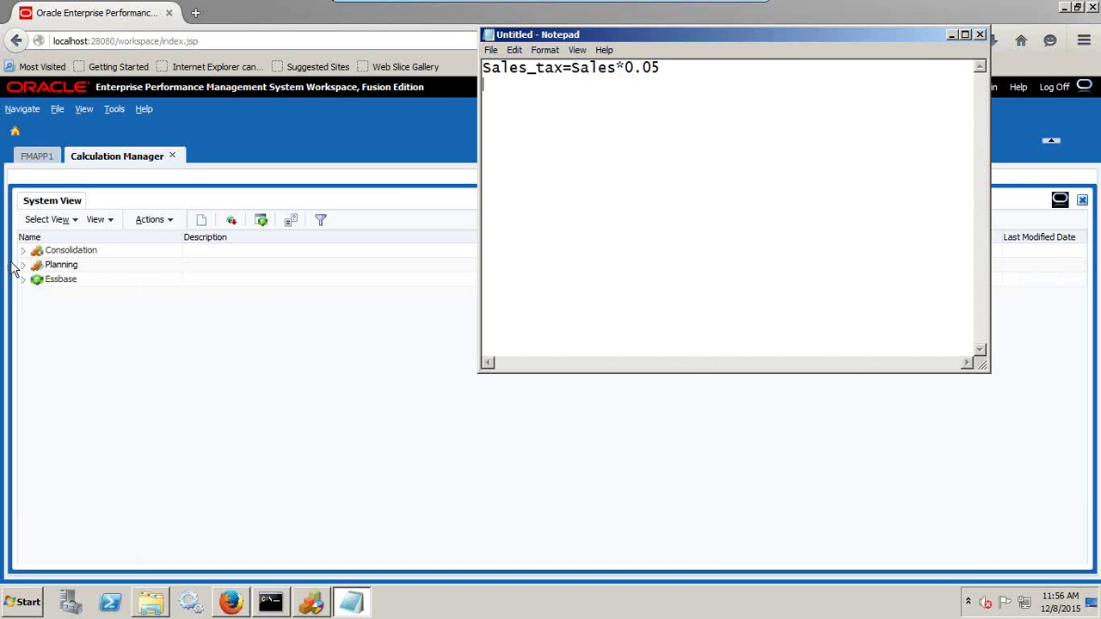
Expand Consolidation, FMAPP1 and Calculate in the System View to reach the Formulas node
{"action": "left_click", "coordinate": [23, 250]}
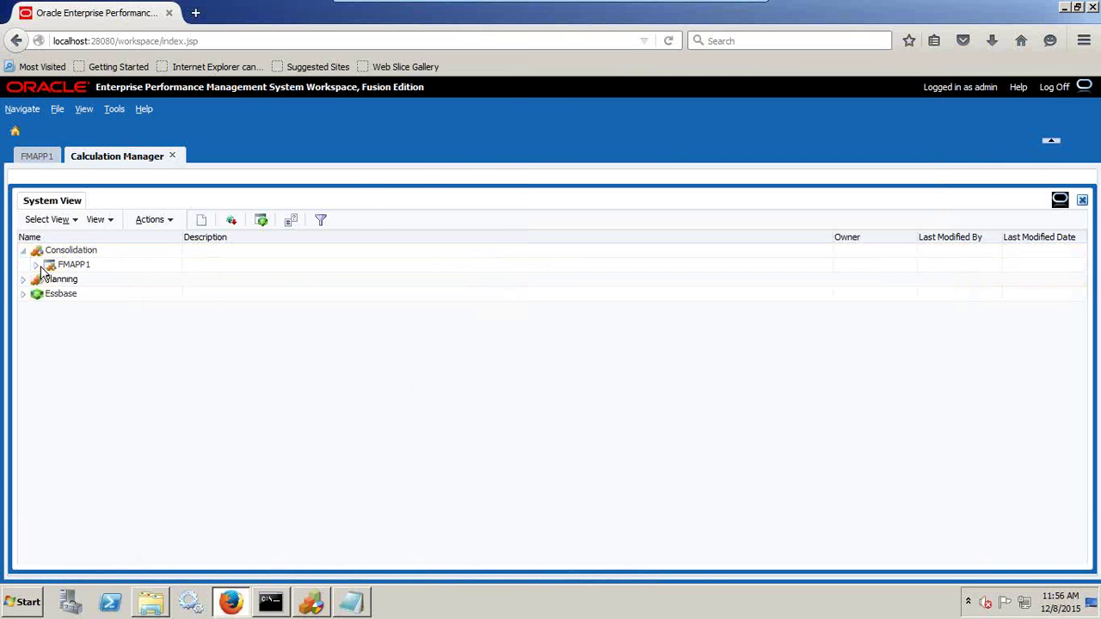
{"action": "left_click", "coordinate": [35, 265]}
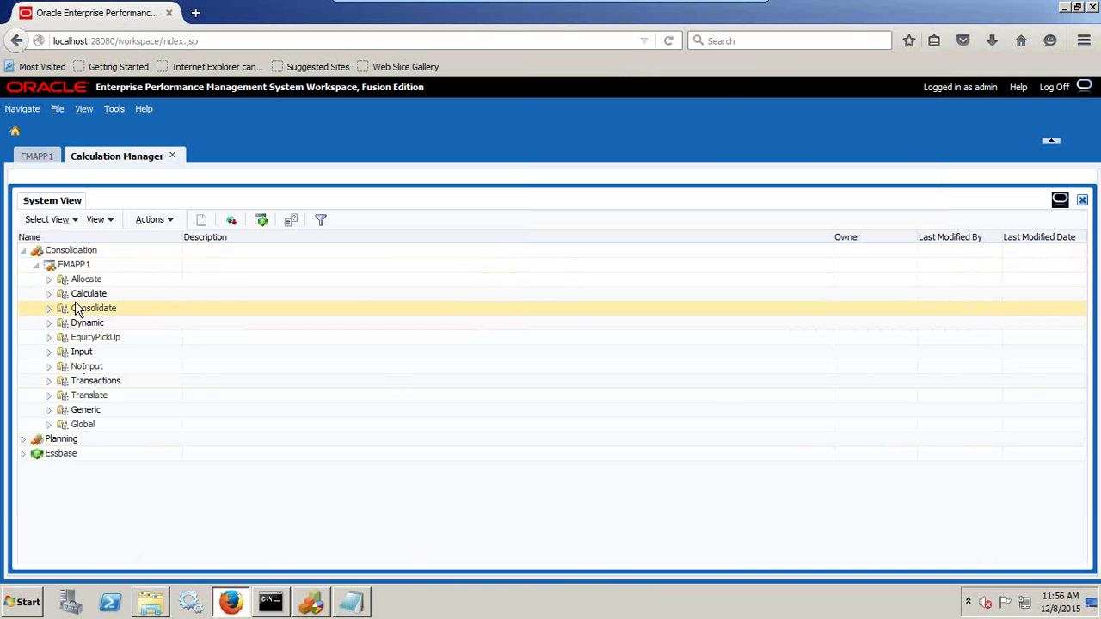
{"action": "left_click", "coordinate": [49, 295]}
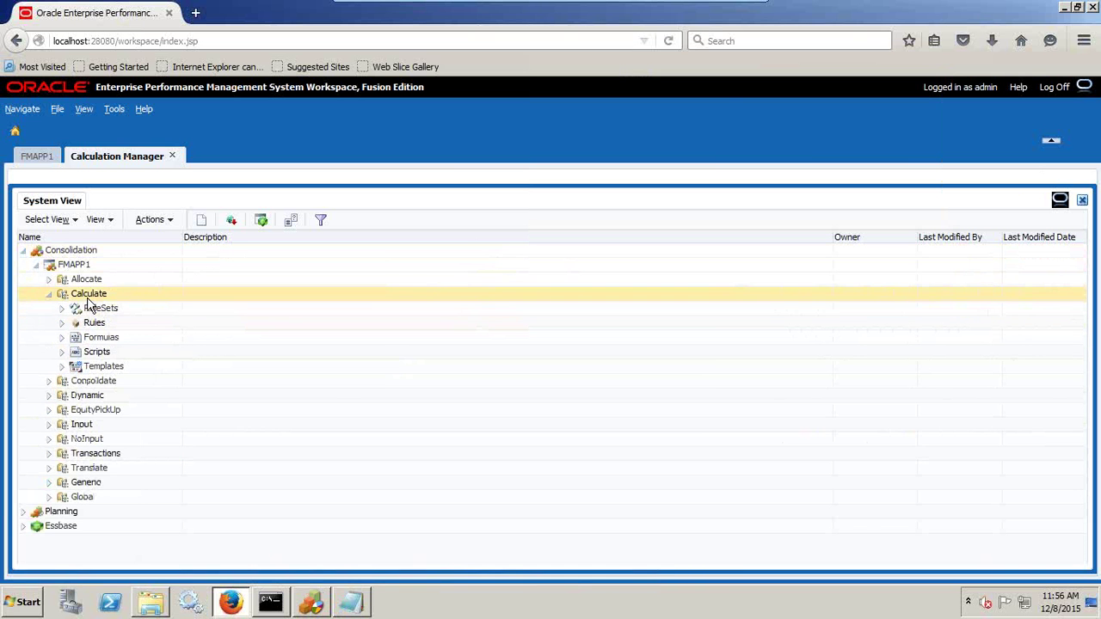
{"action": "left_click", "coordinate": [62, 338]}
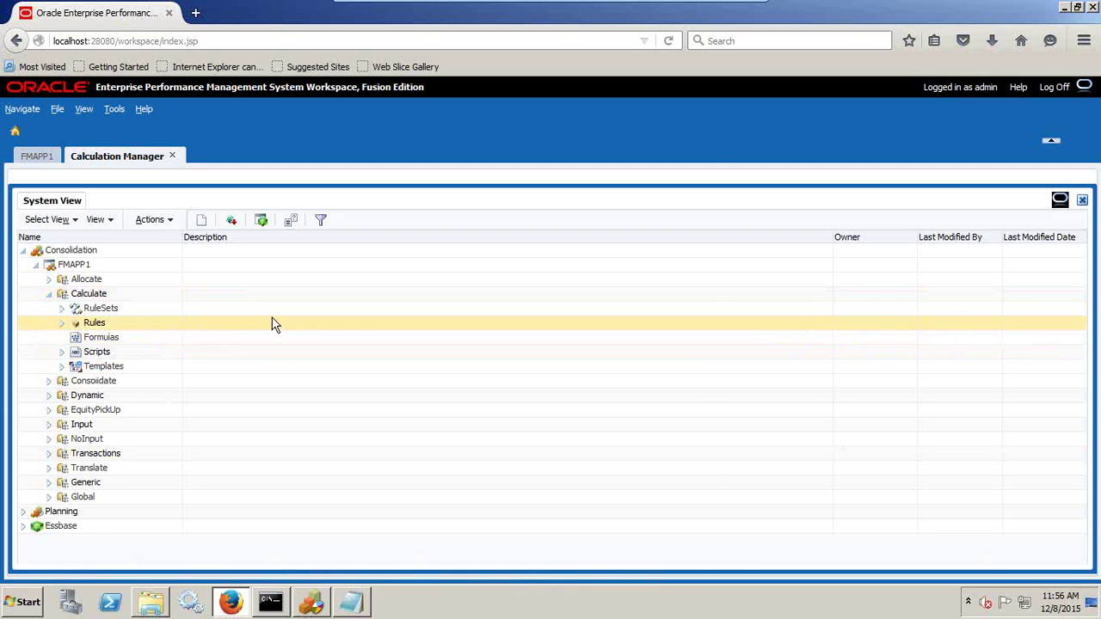
Create a formula named CalcST with application type Consolidation, application FMAPP1 and calculation type Calculate
{"action": "right_click", "coordinate": [149, 342]}
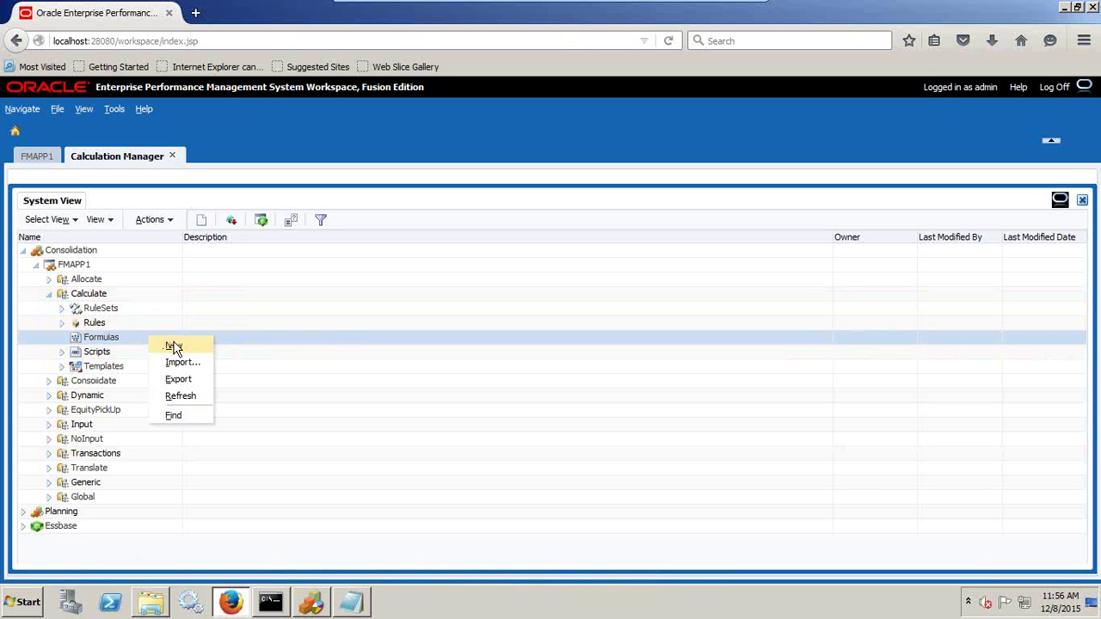
{"action": "left_click", "coordinate": [175, 345]}
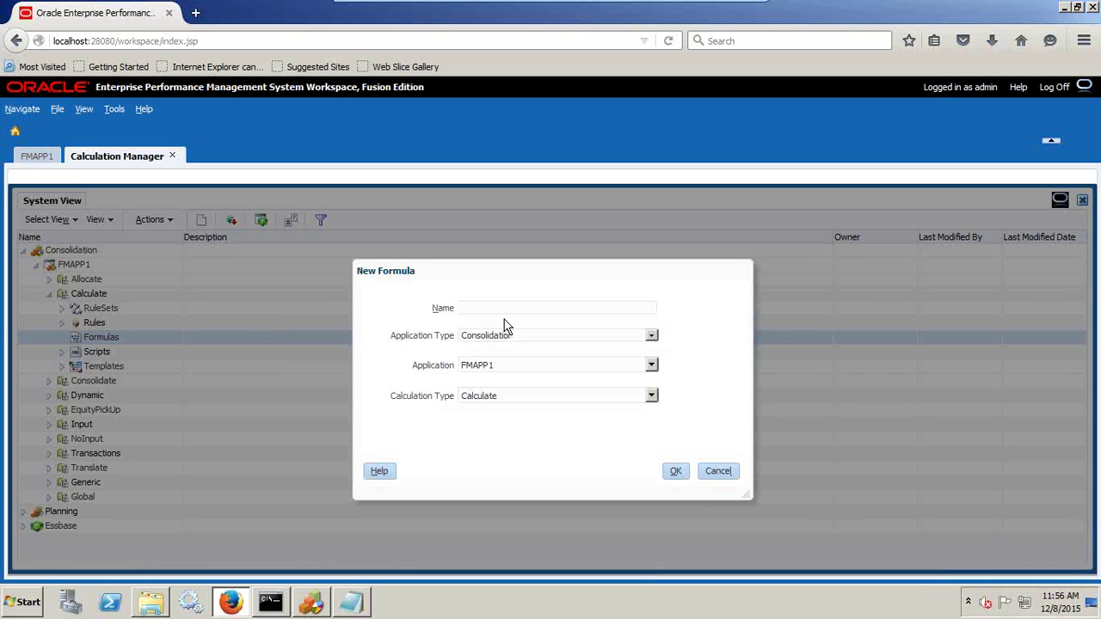
{"action": "type", "text": "CalcST"}
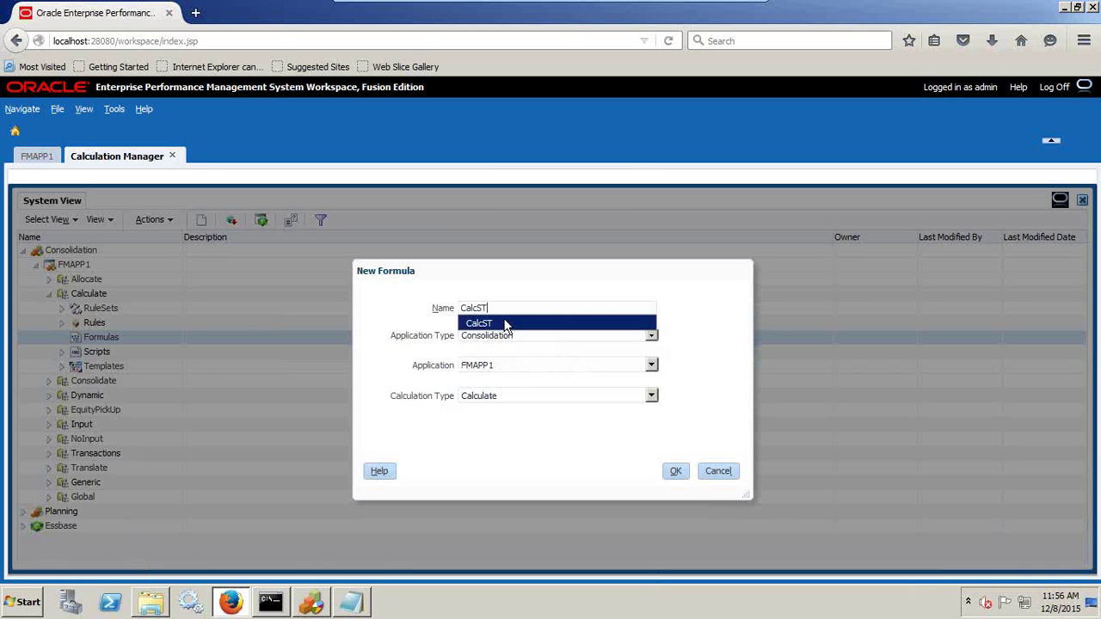
{"action": "left_click", "coordinate": [504, 323]}
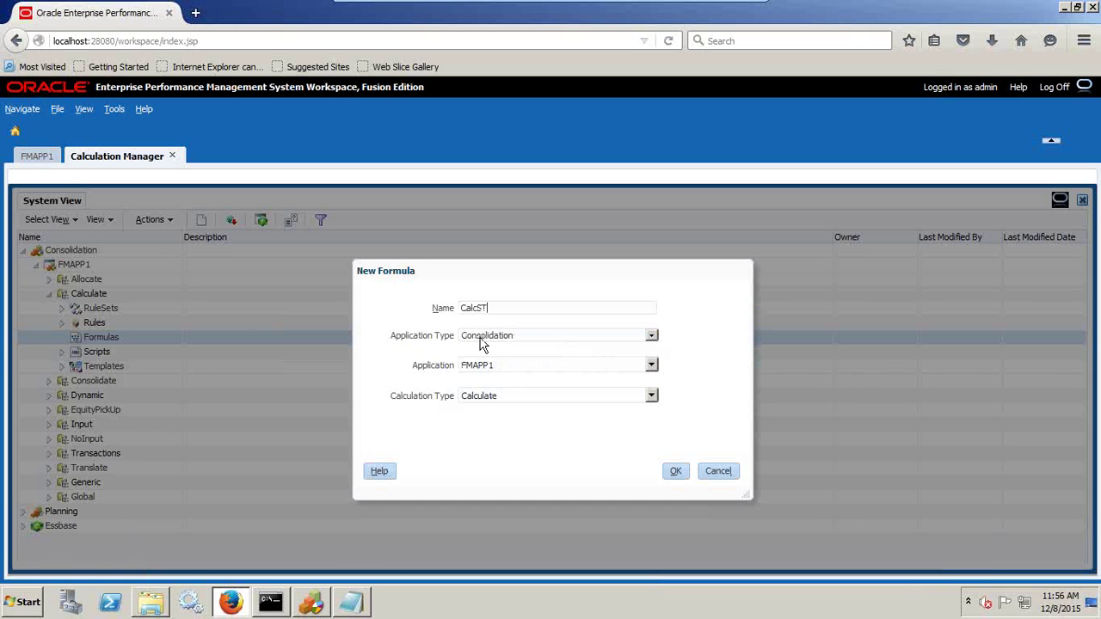
{"action": "left_click", "coordinate": [501, 337]}
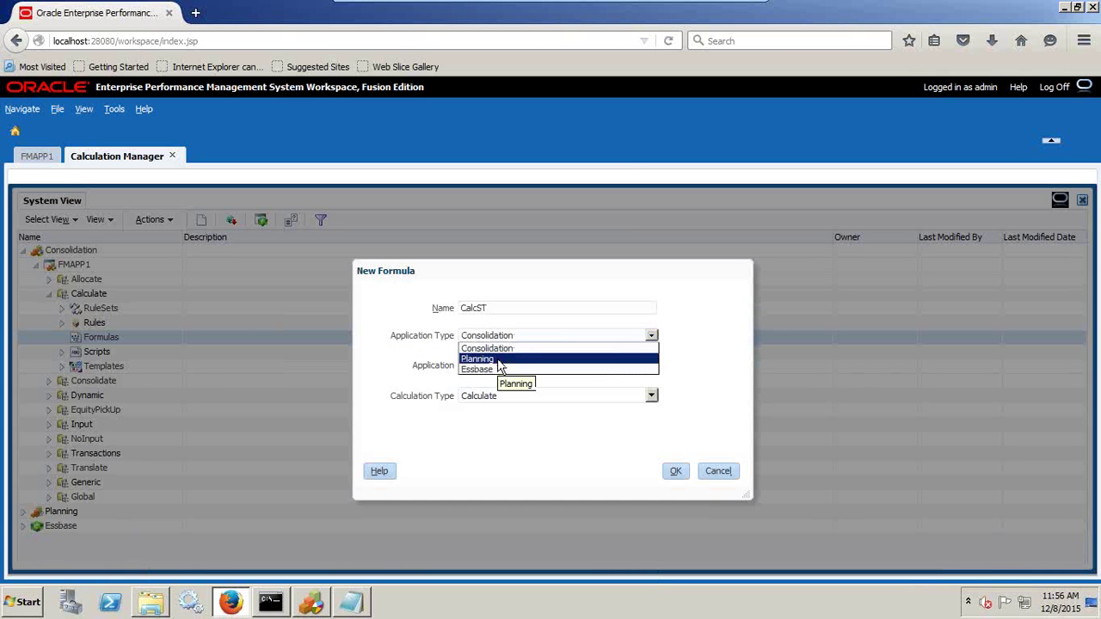
{"action": "left_click", "coordinate": [794, 338]}
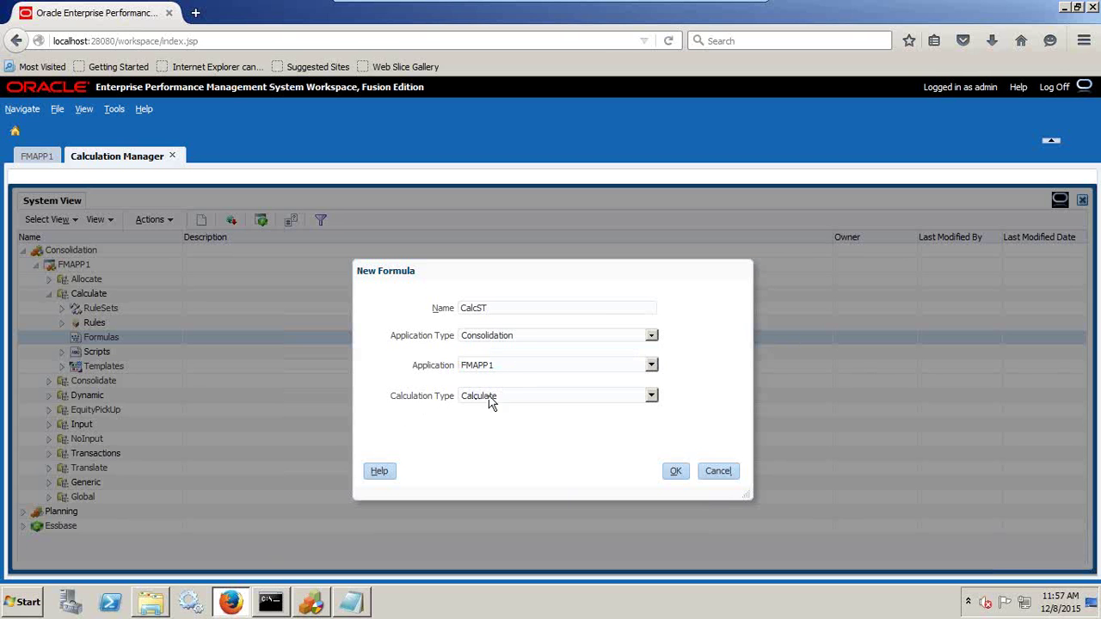
{"action": "left_click", "coordinate": [676, 470]}
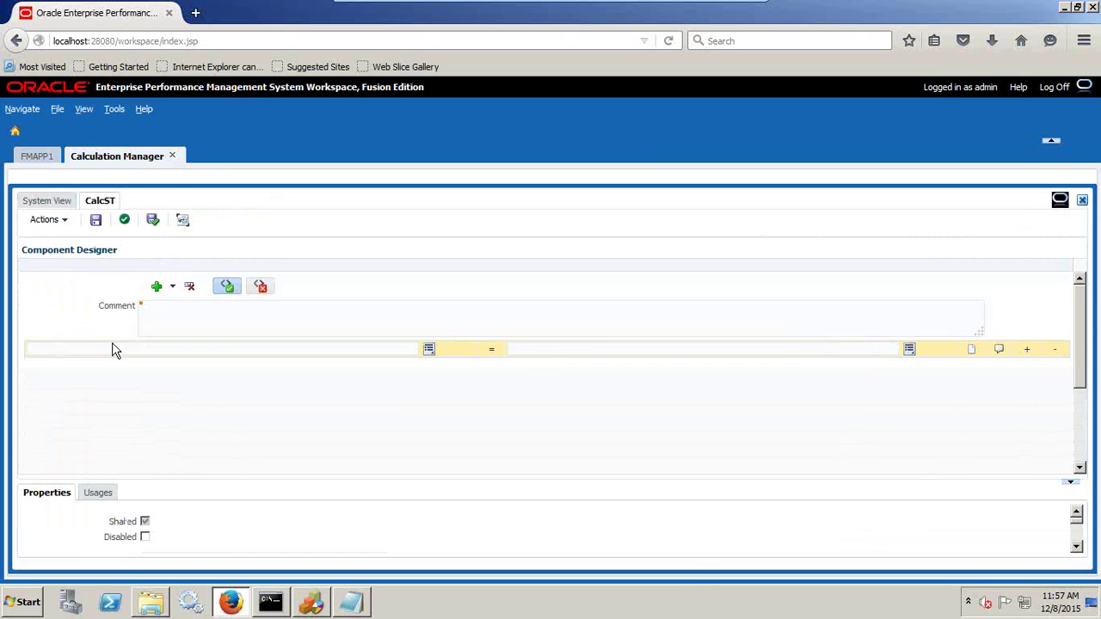
Insert the Account member Sales_Tax, found under NetIncPL and GroMar, as the target of the first CalcST formula line
{"action": "left_click", "coordinate": [429, 349]}
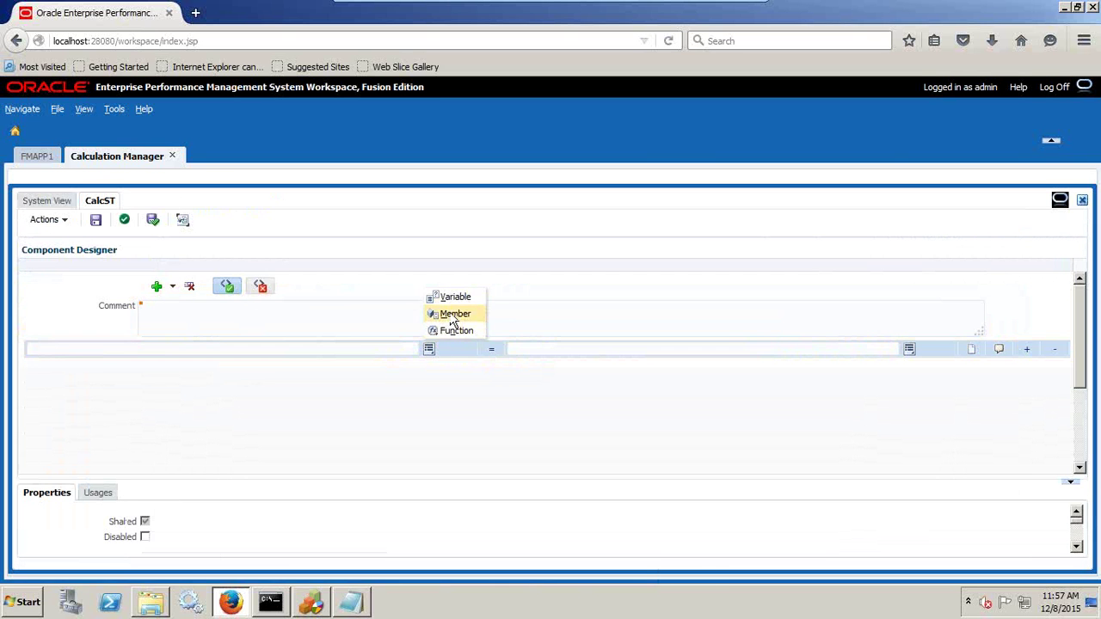
{"action": "left_click", "coordinate": [451, 313]}
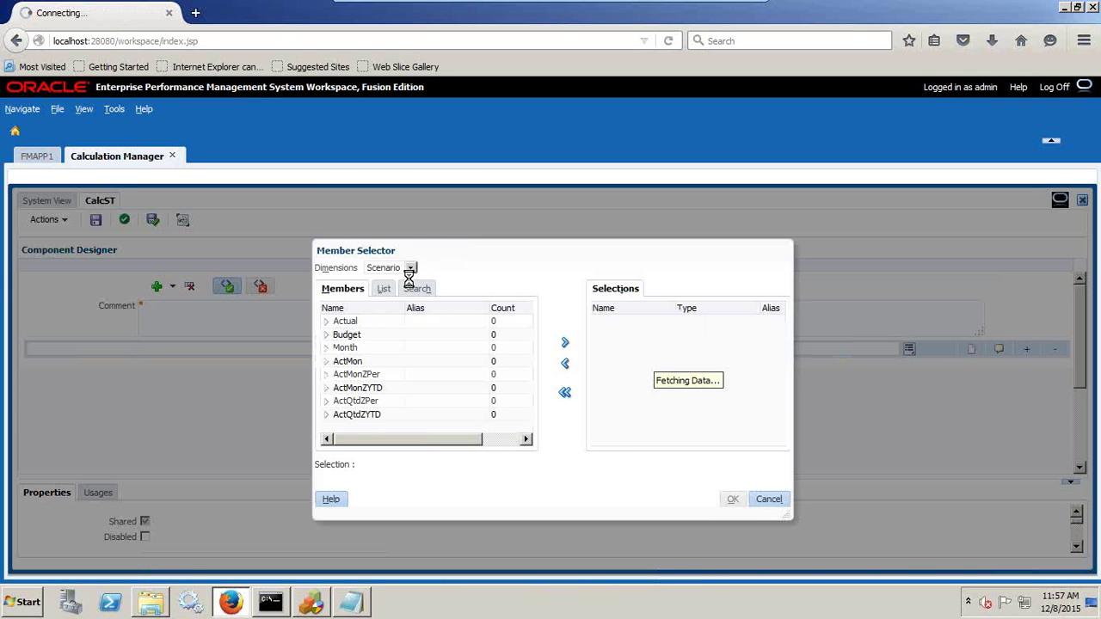
{"action": "left_click", "coordinate": [378, 268]}
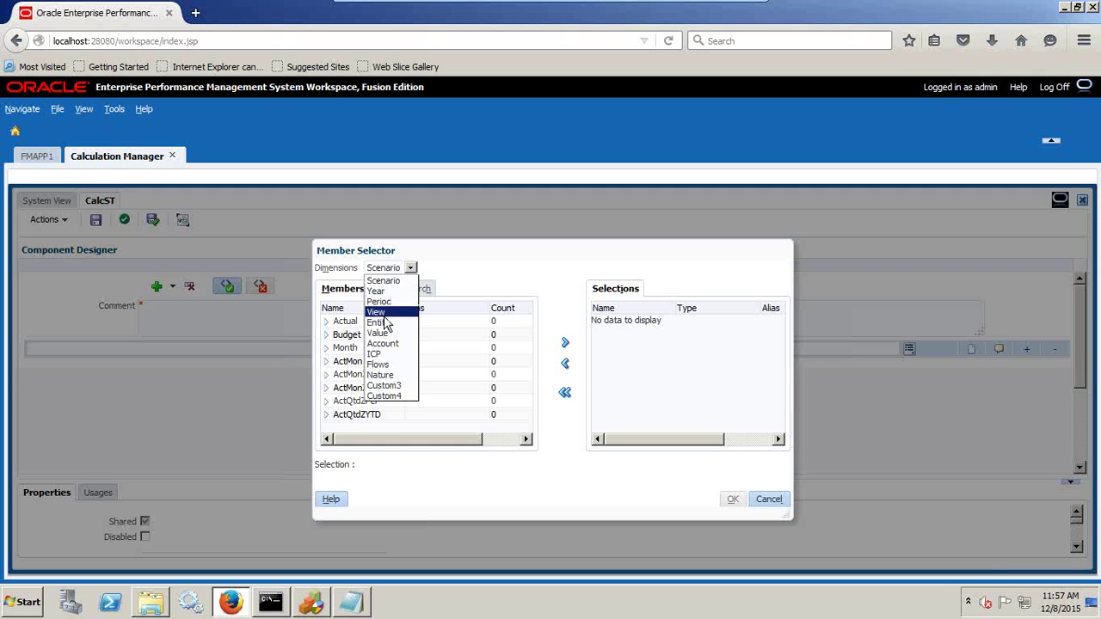
{"action": "left_click", "coordinate": [386, 343]}
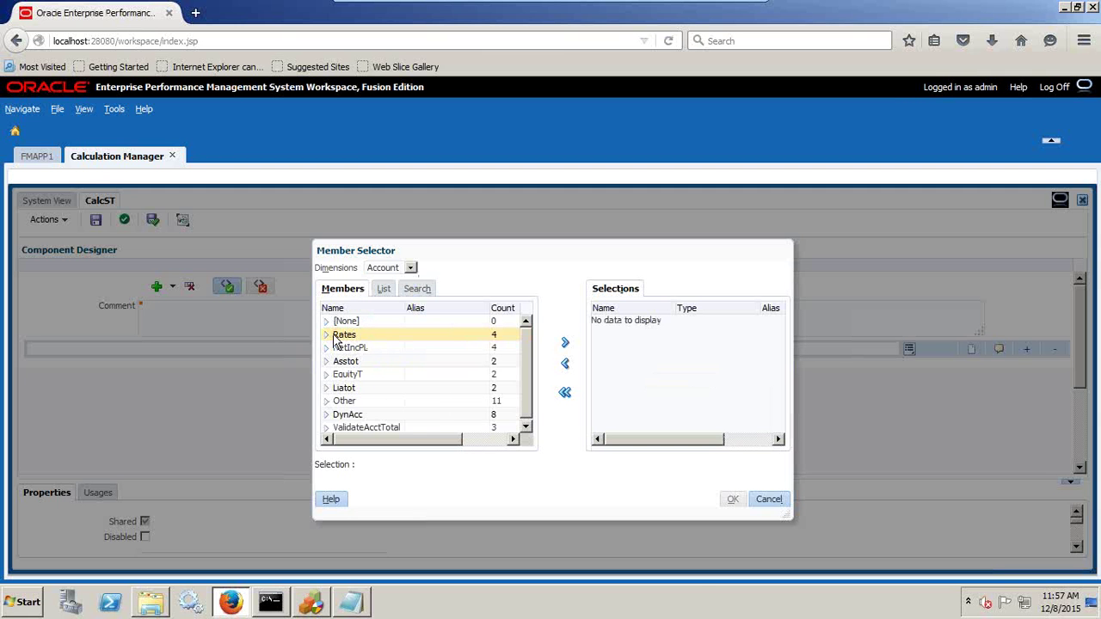
{"action": "left_click", "coordinate": [326, 347]}
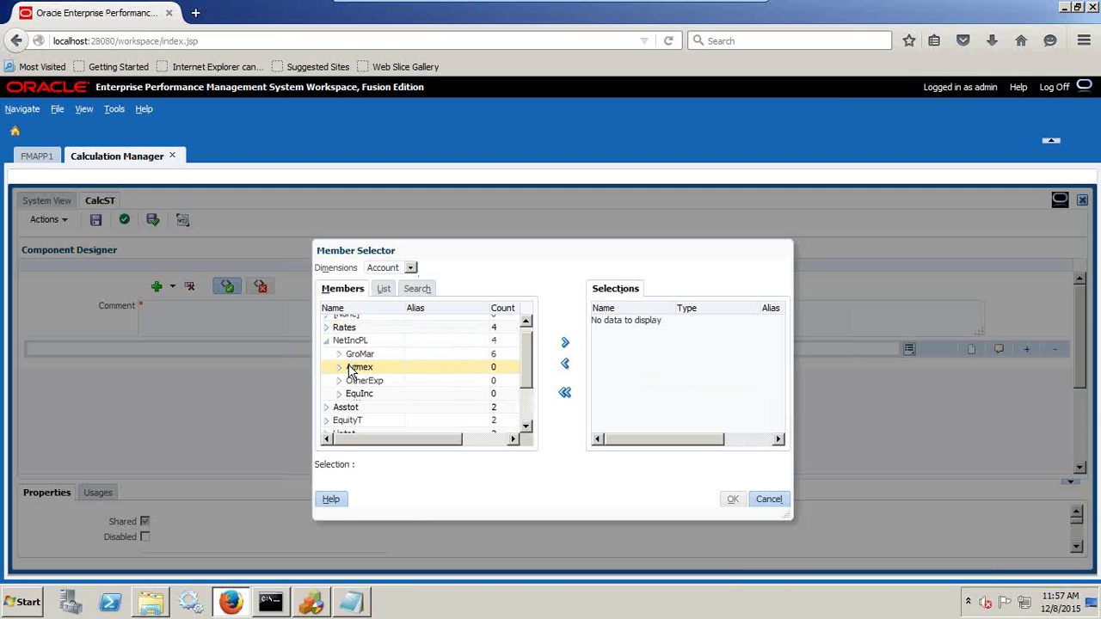
{"action": "left_click", "coordinate": [340, 359]}
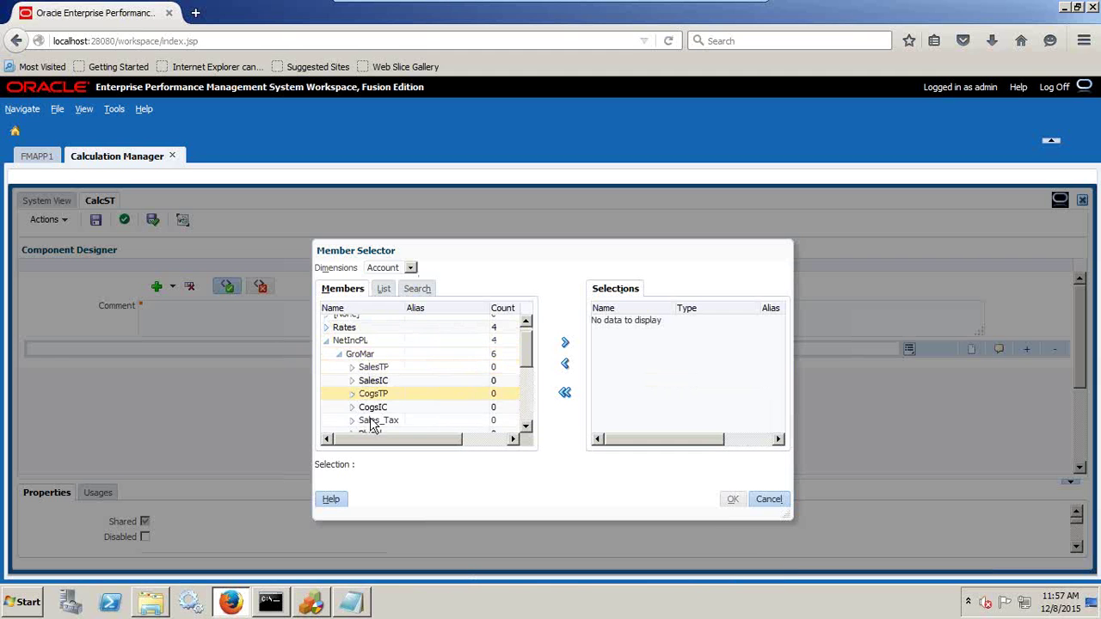
{"action": "scroll", "coordinate": [421, 418], "scroll_direction": "down", "scroll_amount": 2}
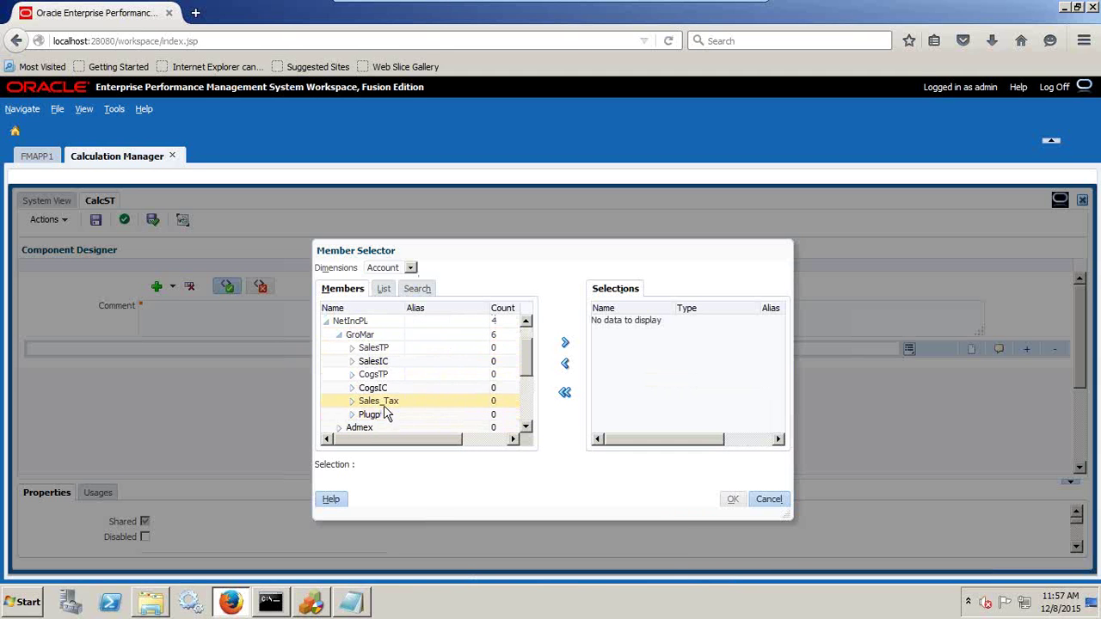
{"action": "left_click", "coordinate": [382, 402]}
{"action": "left_click", "coordinate": [563, 342]}
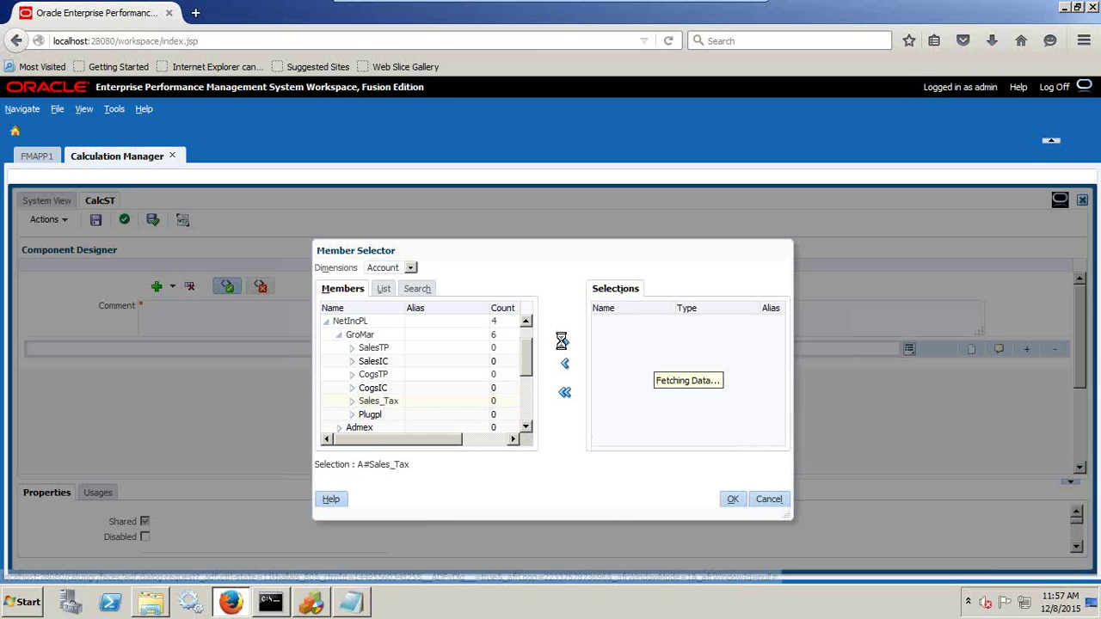
{"action": "left_click", "coordinate": [732, 500]}
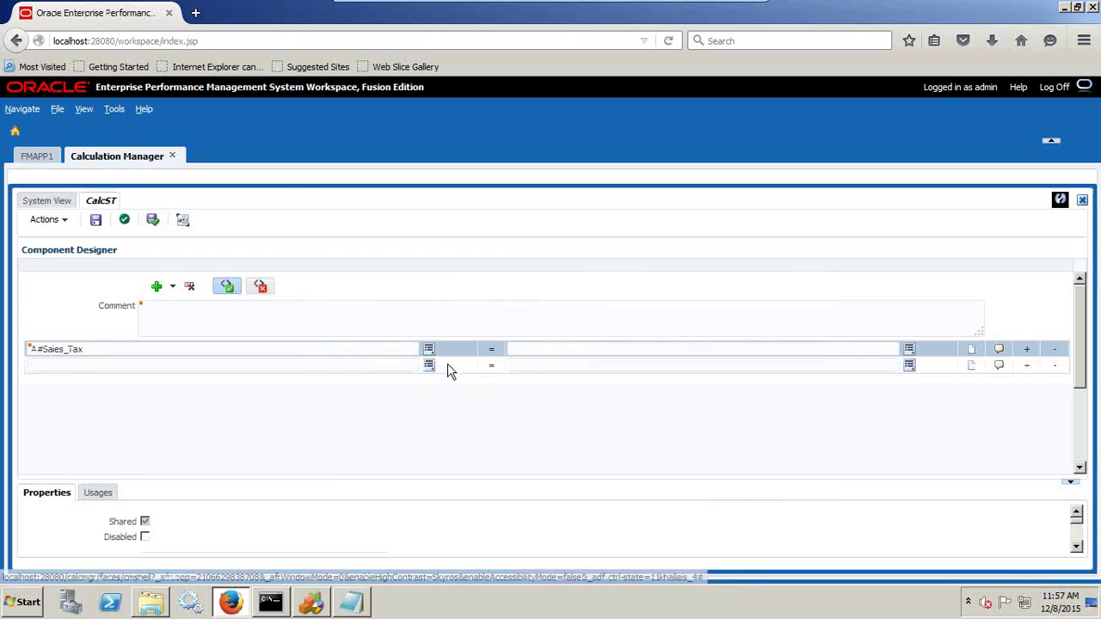
Set the first formula line's value to the Account member SalesTP, found under NetIncPL and GroMar, multiplied by 0.05
{"action": "left_click", "coordinate": [909, 354]}
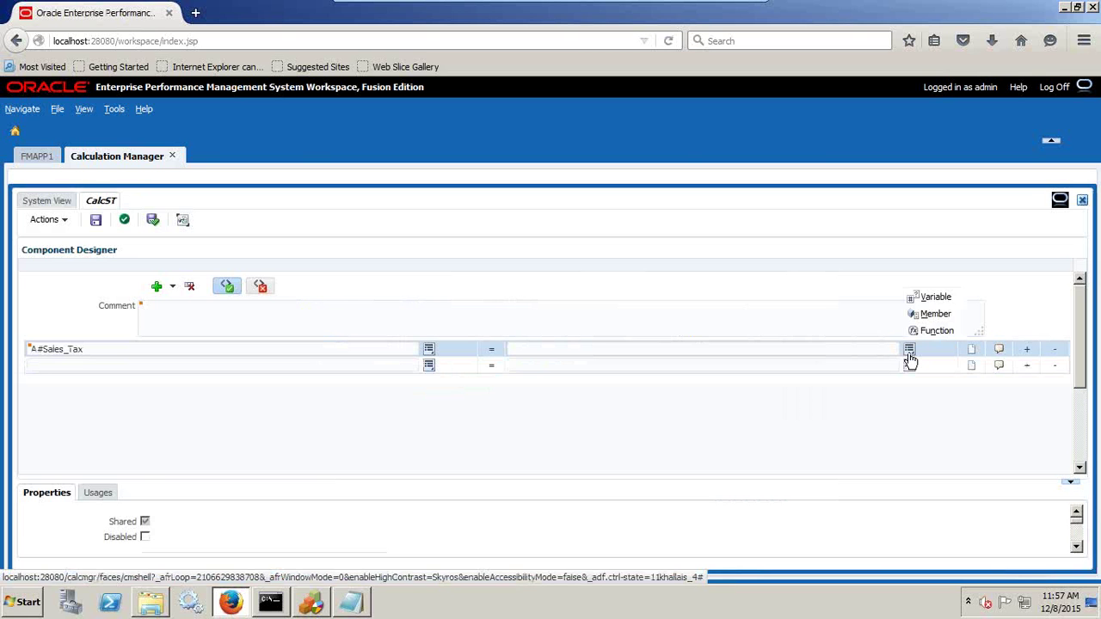
{"action": "left_click", "coordinate": [925, 314]}
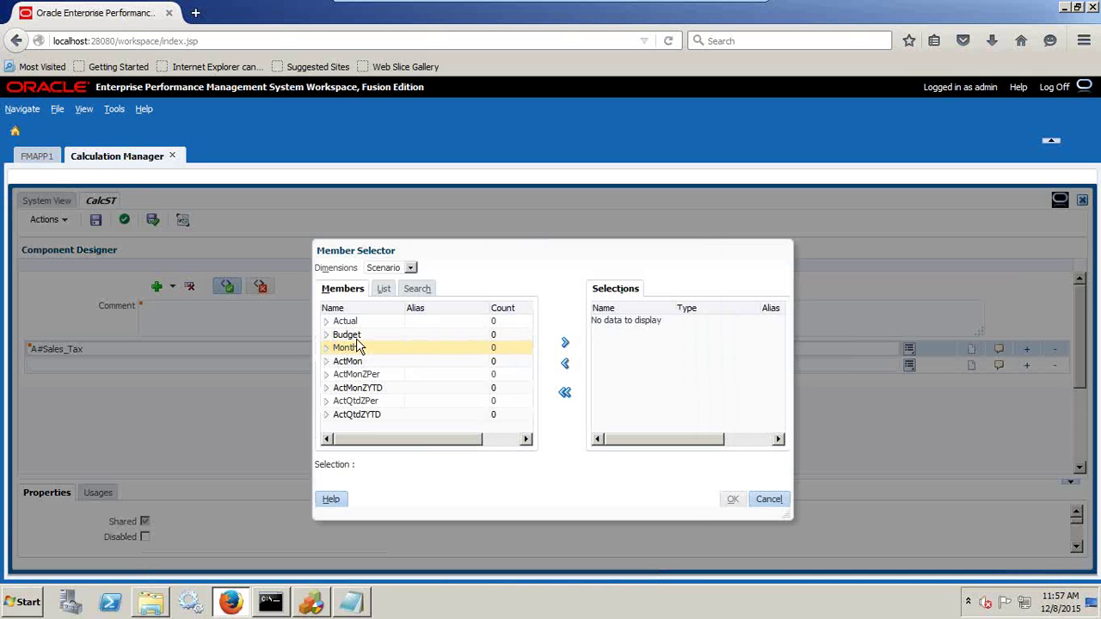
{"action": "left_click", "coordinate": [411, 267]}
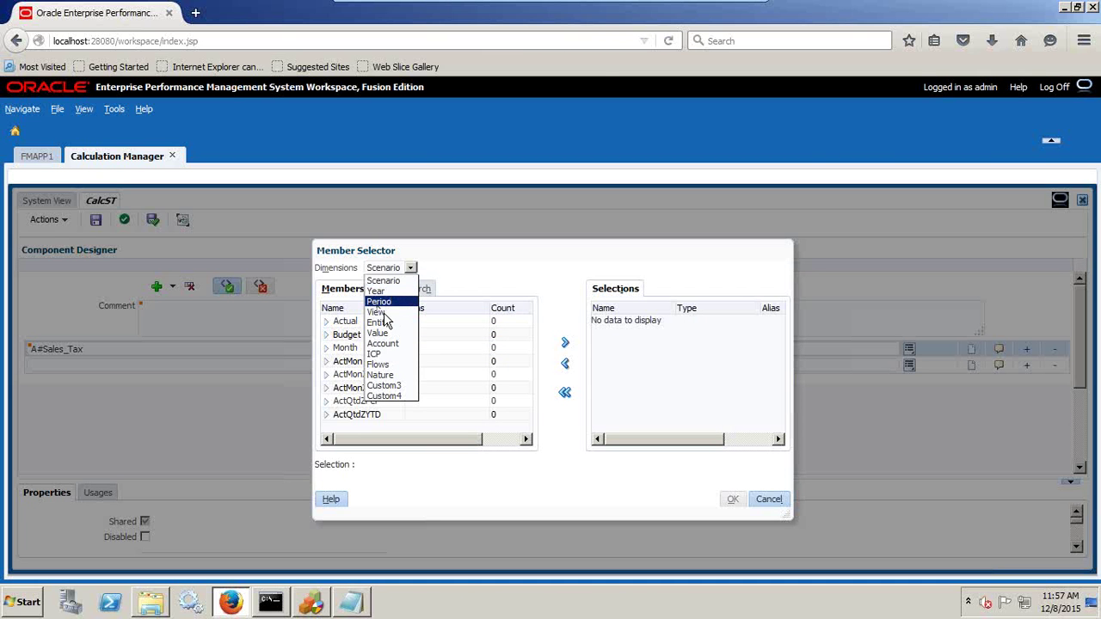
{"action": "left_click", "coordinate": [382, 343]}
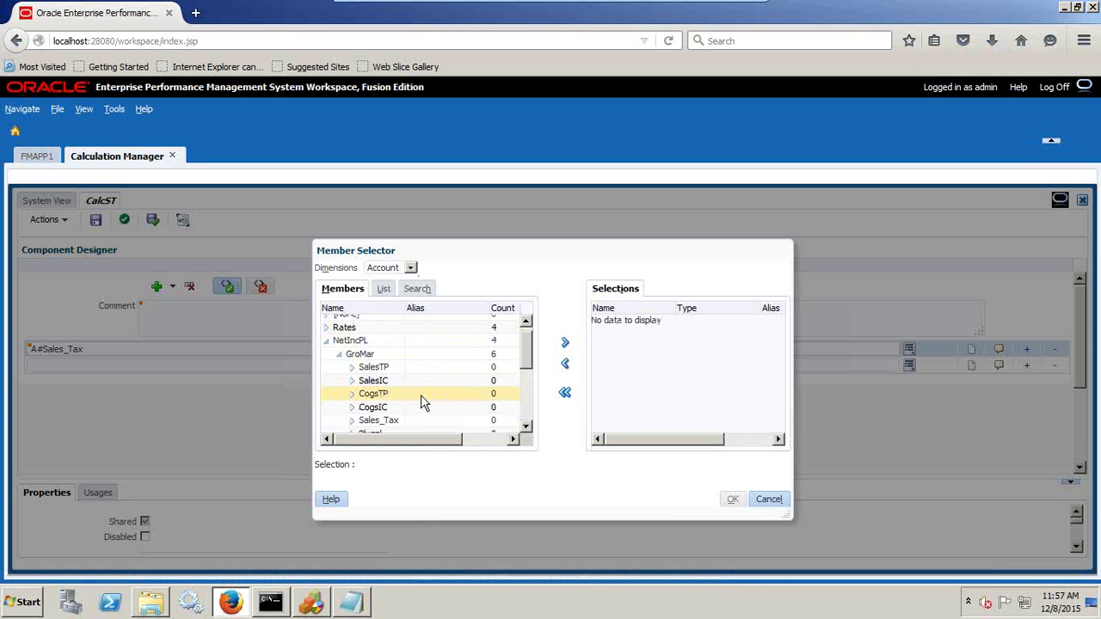
{"action": "left_click", "coordinate": [352, 366]}
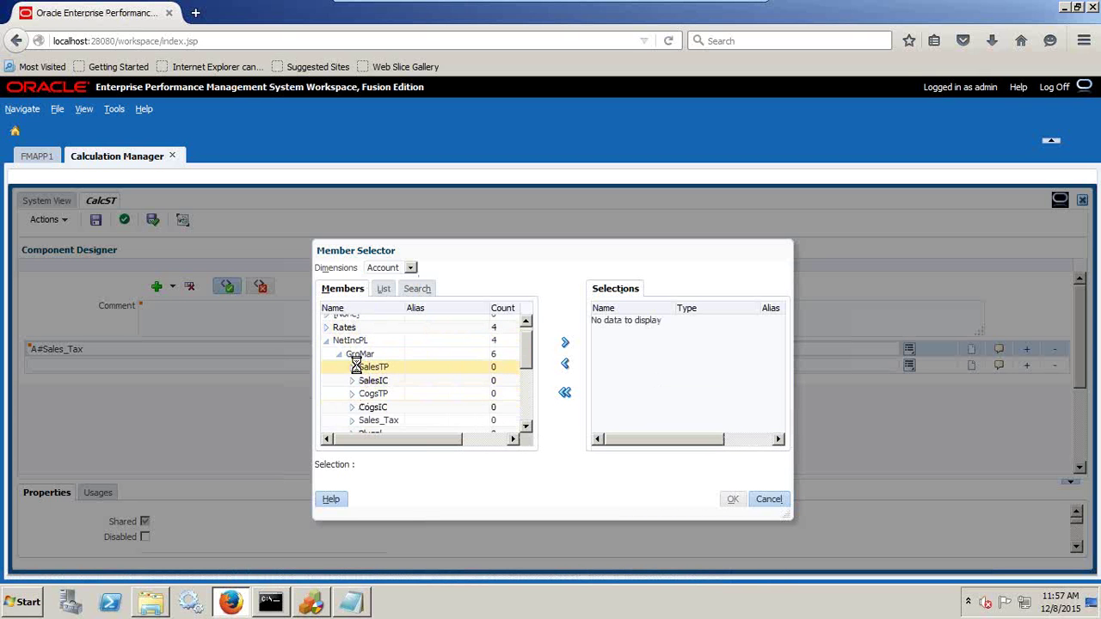
{"action": "left_click", "coordinate": [564, 344]}
{"action": "left_click", "coordinate": [732, 499]}
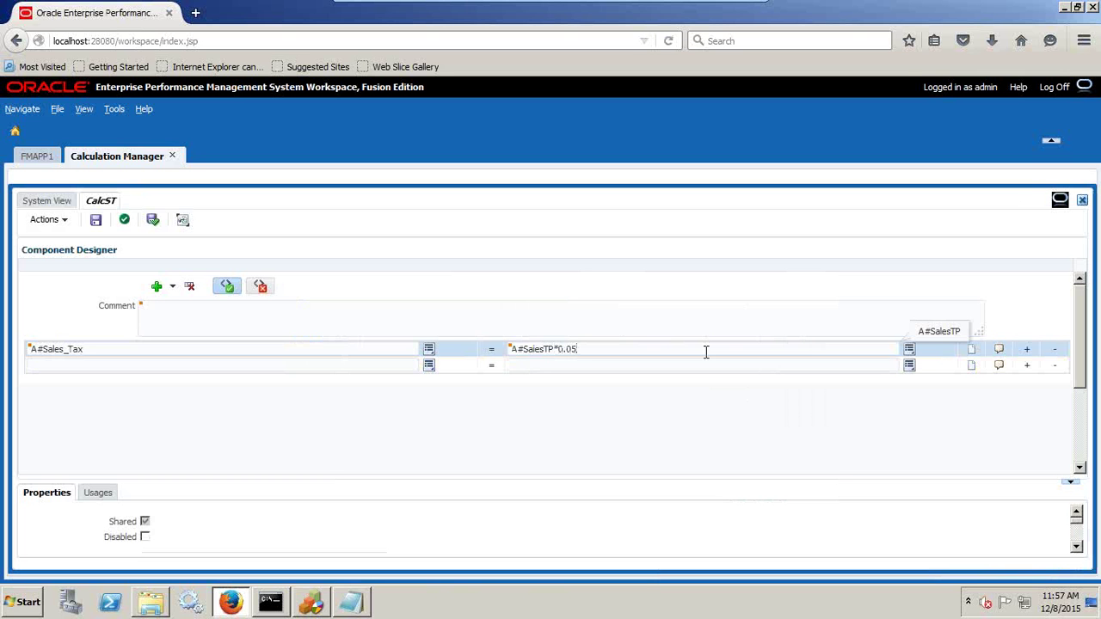
Add the comment "Sales tax is 5% of Sales" to the CalcST formula, and validate and save it
{"action": "left_click", "coordinate": [508, 314]}
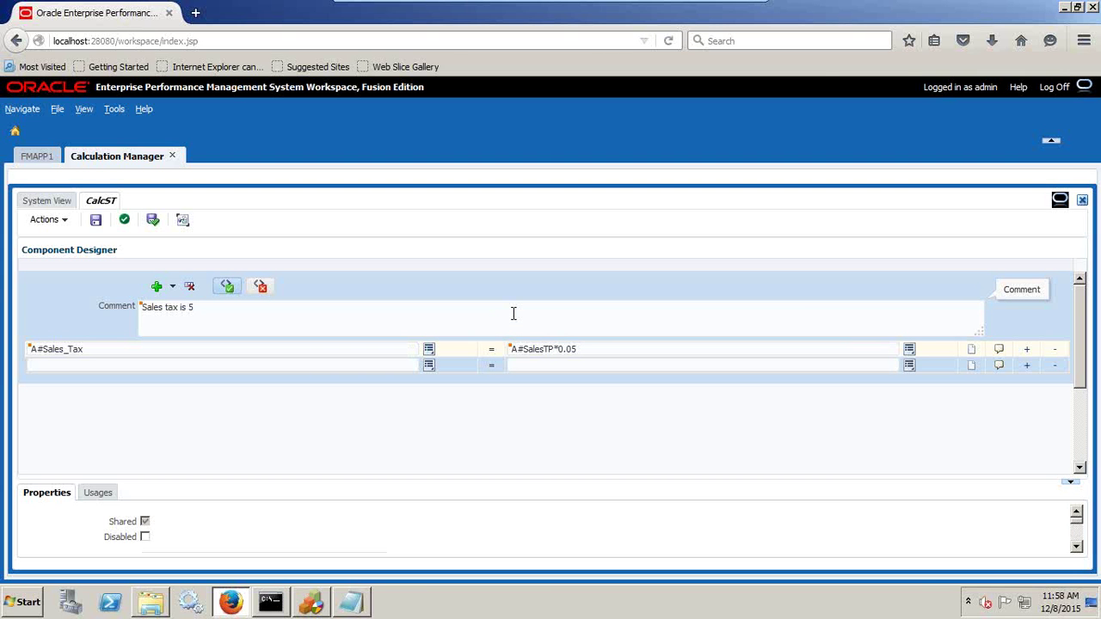
{"action": "type", "text": "Sales tax is 5% bf Sales"}
{"action": "left_click", "coordinate": [152, 220]}
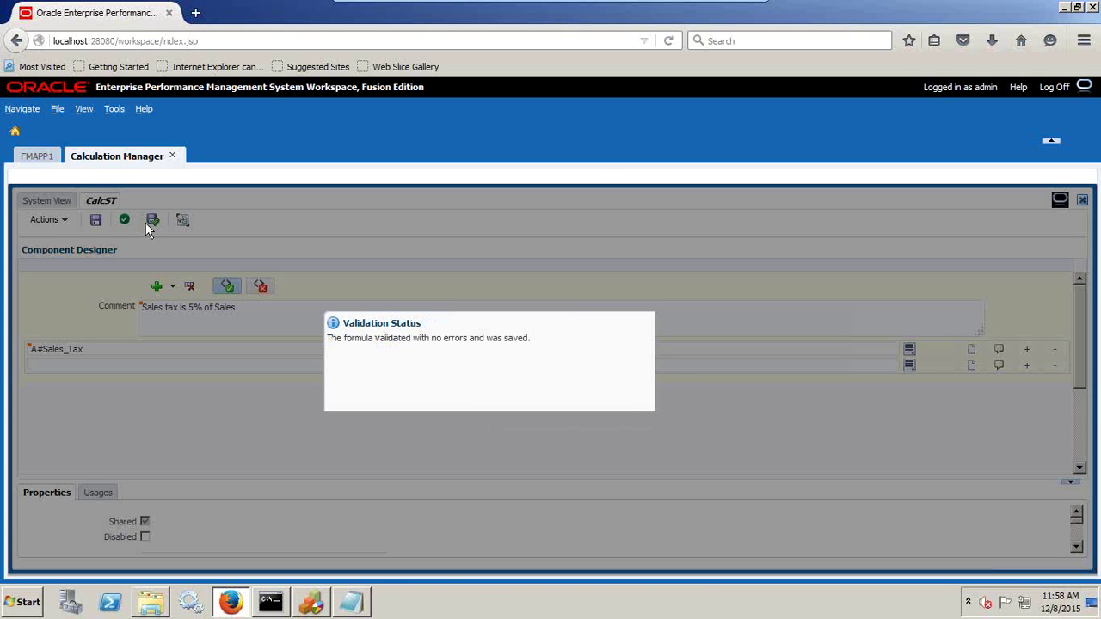
{"action": "left_click", "coordinate": [757, 437]}
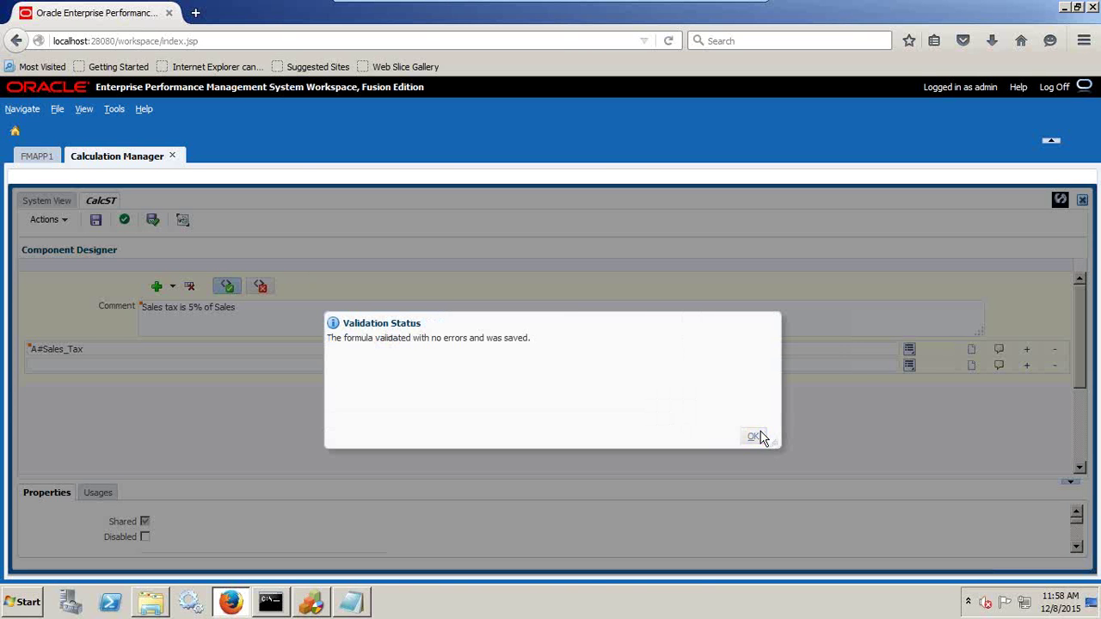
Return to the System View and refresh the Formulas node under Calculate
{"action": "left_click", "coordinate": [39, 203]}
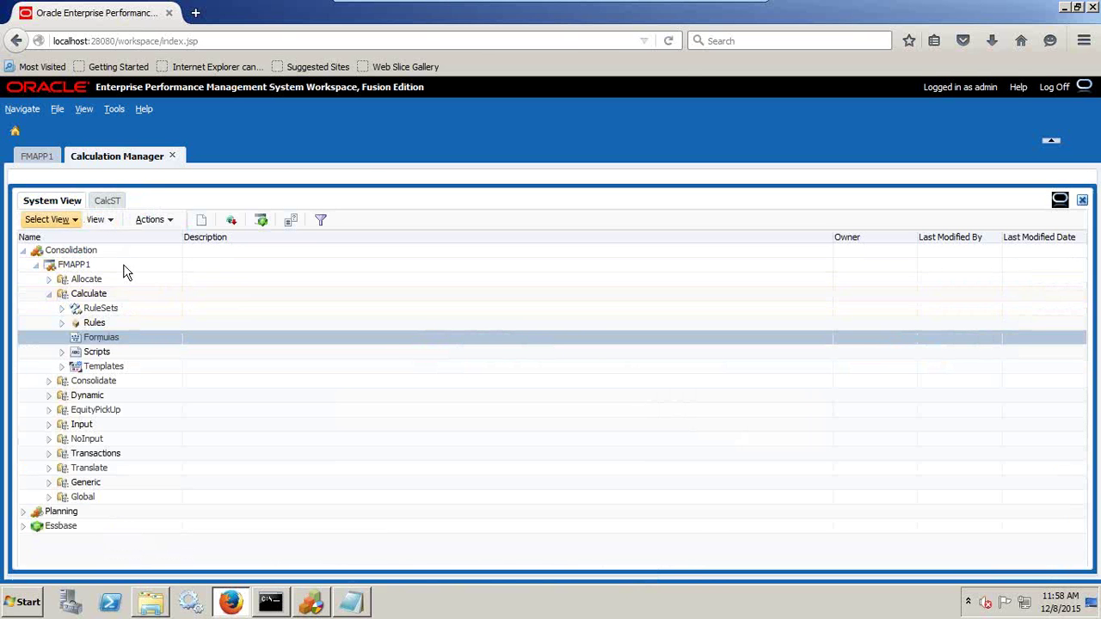
{"action": "left_click", "coordinate": [101, 338]}
{"action": "right_click", "coordinate": [101, 338]}
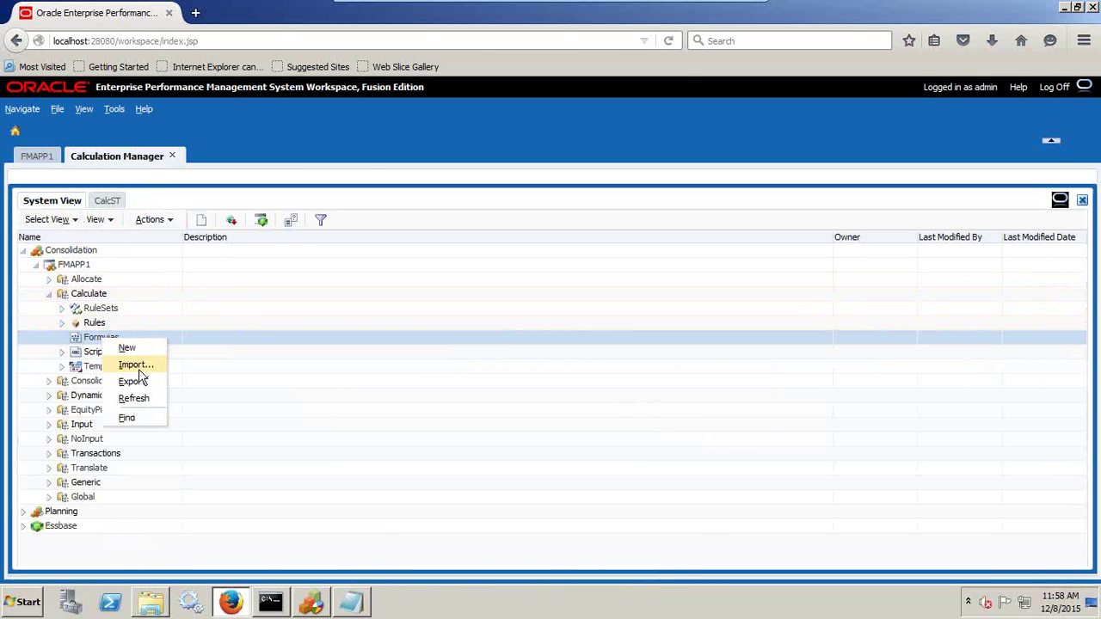
{"action": "left_click", "coordinate": [140, 398]}
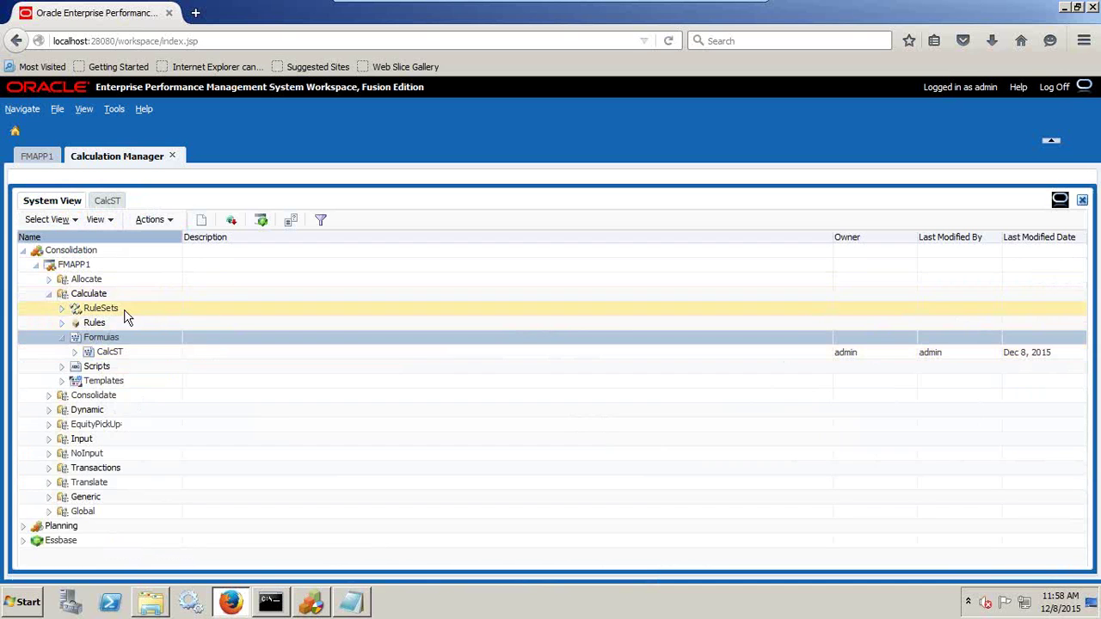
Create a rule named Rule_Calc_ST with application type Consolidation, application FMAPP1 and calculation type Calculate
{"action": "right_click", "coordinate": [106, 324]}
{"action": "left_click", "coordinate": [125, 334]}
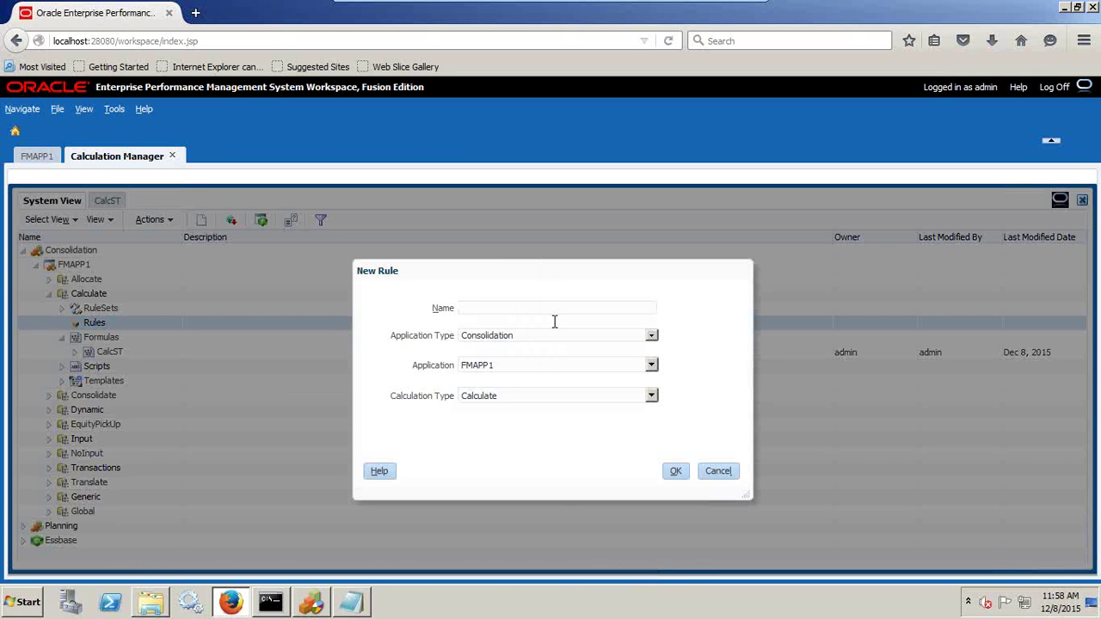
{"action": "type", "text": "Rule"}
{"action": "key", "text": "Down"}
{"action": "key", "text": "Down"}
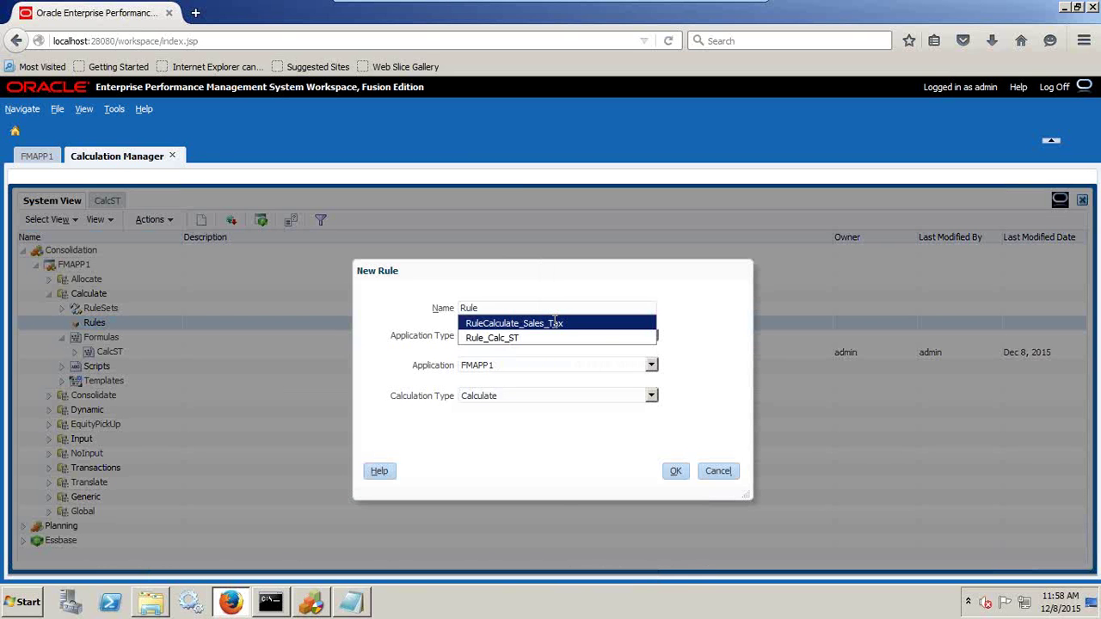
{"action": "key", "text": "Tab"}
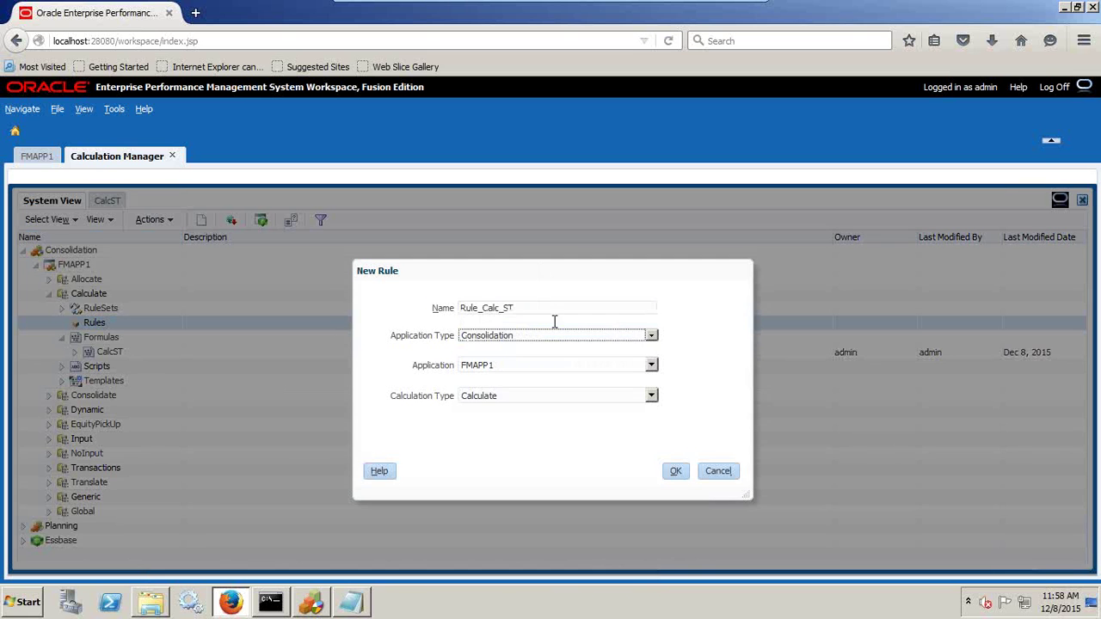
{"action": "left_click", "coordinate": [673, 472]}
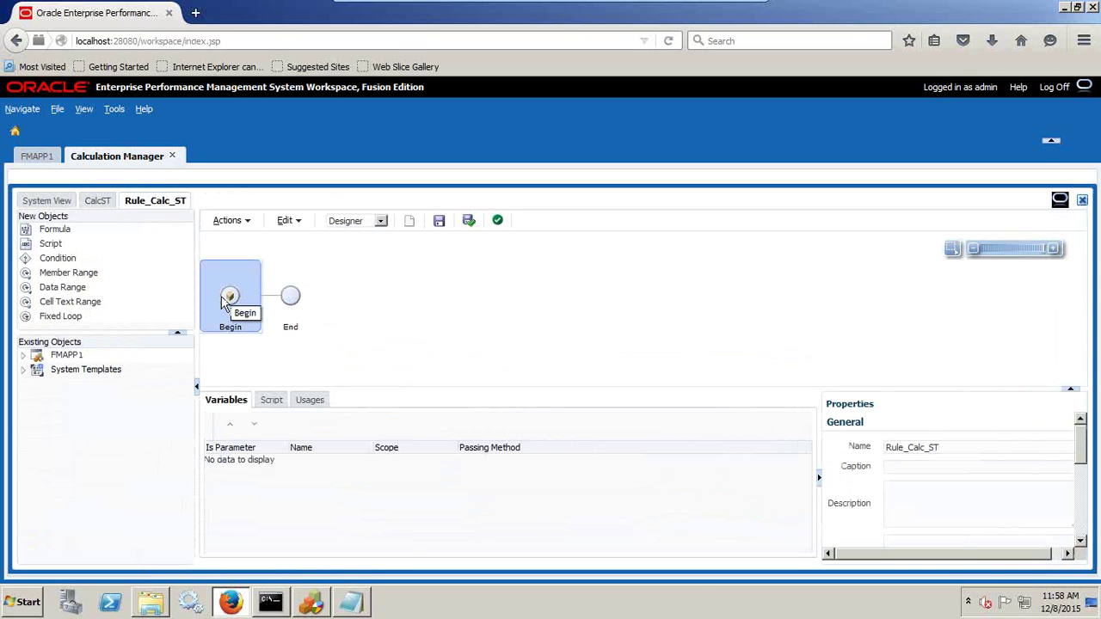
Place the existing FMAPP1 formula CalcST between Begin and End in the rule, and validate and save the rule
{"action": "left_click", "coordinate": [24, 356]}
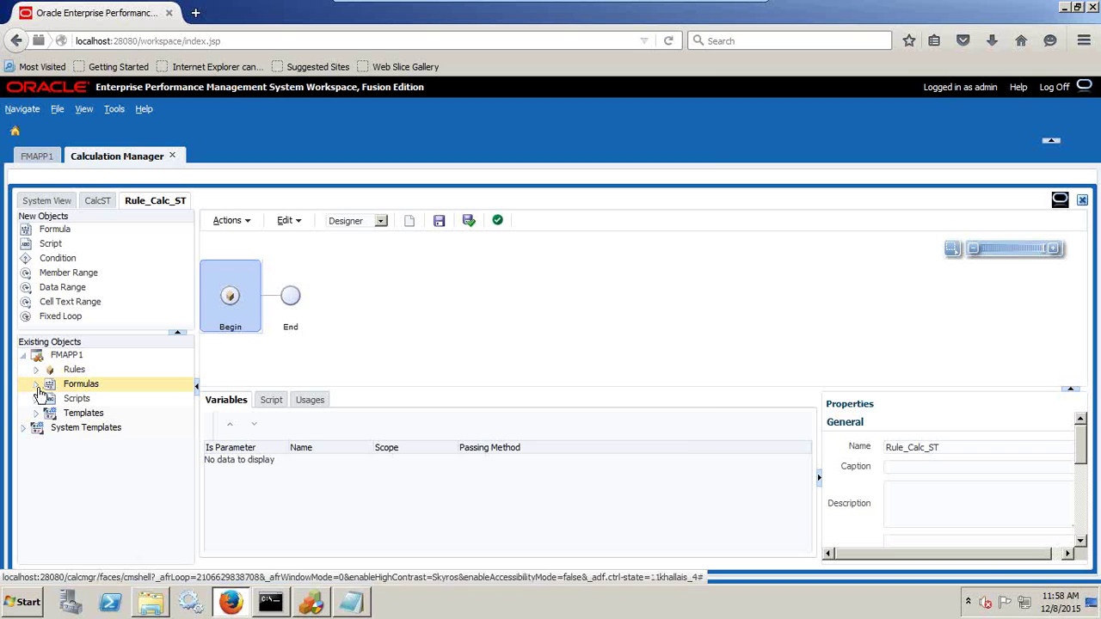
{"action": "left_click", "coordinate": [37, 385]}
{"action": "left_click_drag", "start_coordinate": [95, 399], "coordinate": [284, 295]}
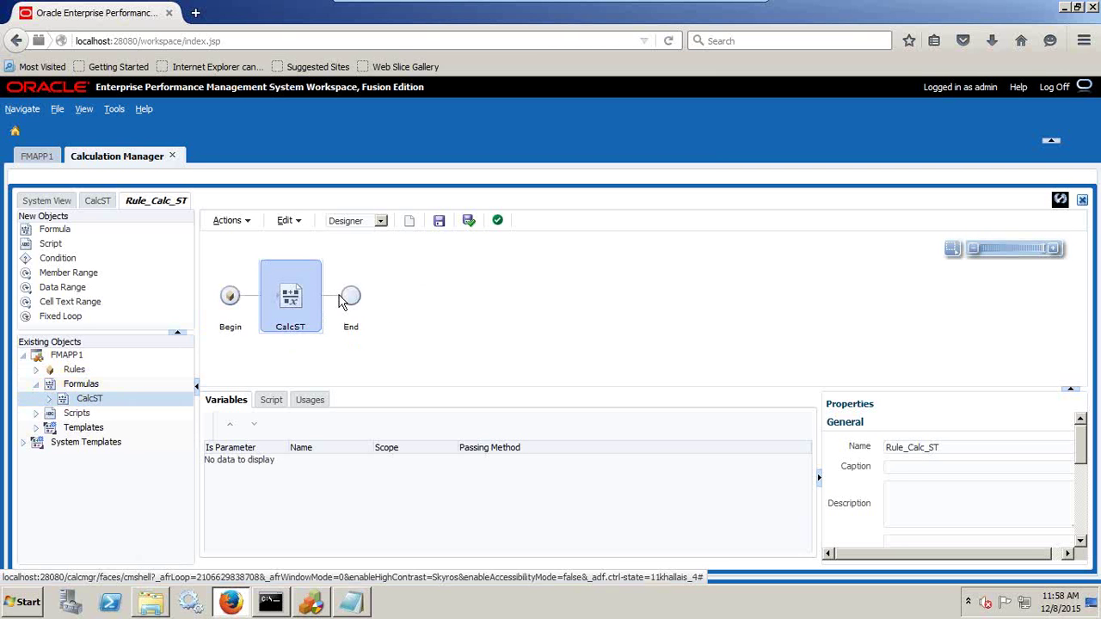
{"action": "left_click", "coordinate": [469, 221]}
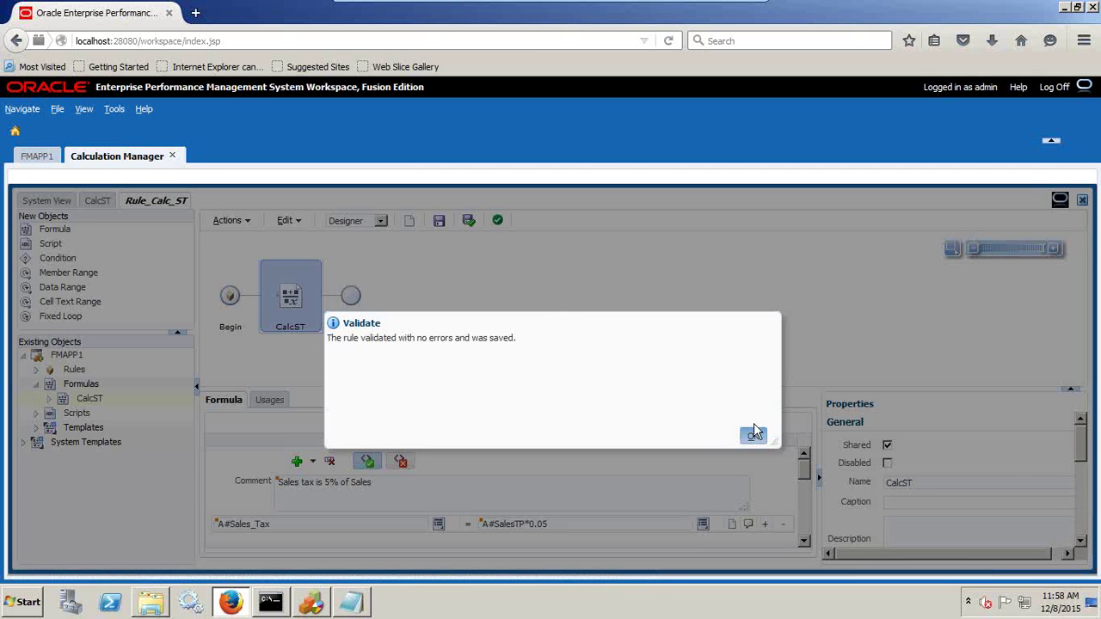
{"action": "left_click", "coordinate": [754, 434]}
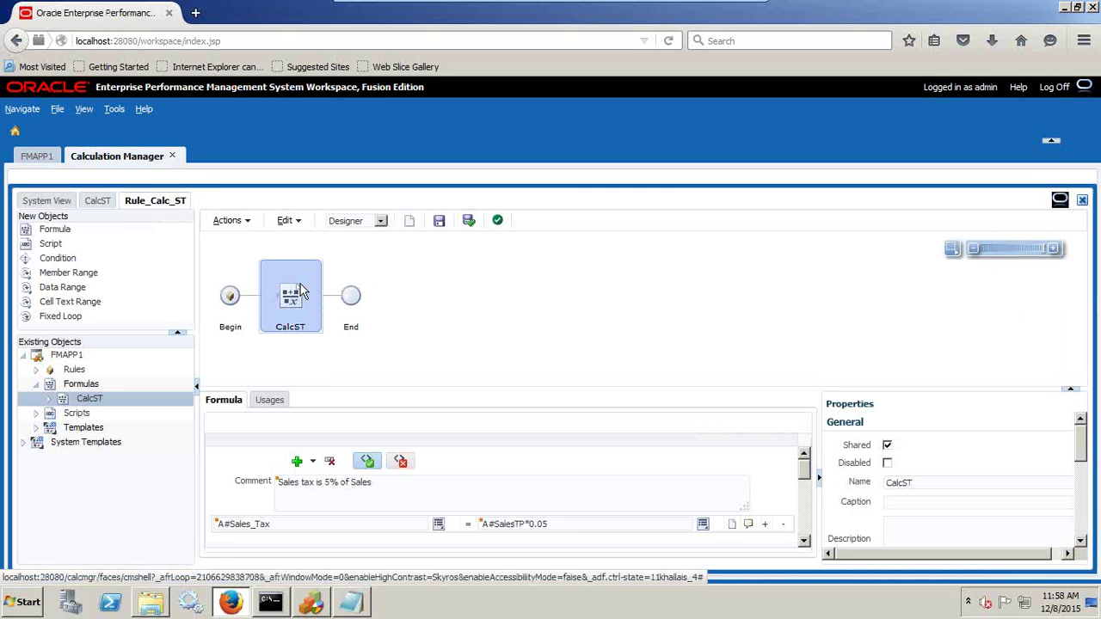
Close the Rule_Calc_ST rule and go back to the System View
{"action": "left_click", "coordinate": [88, 206]}
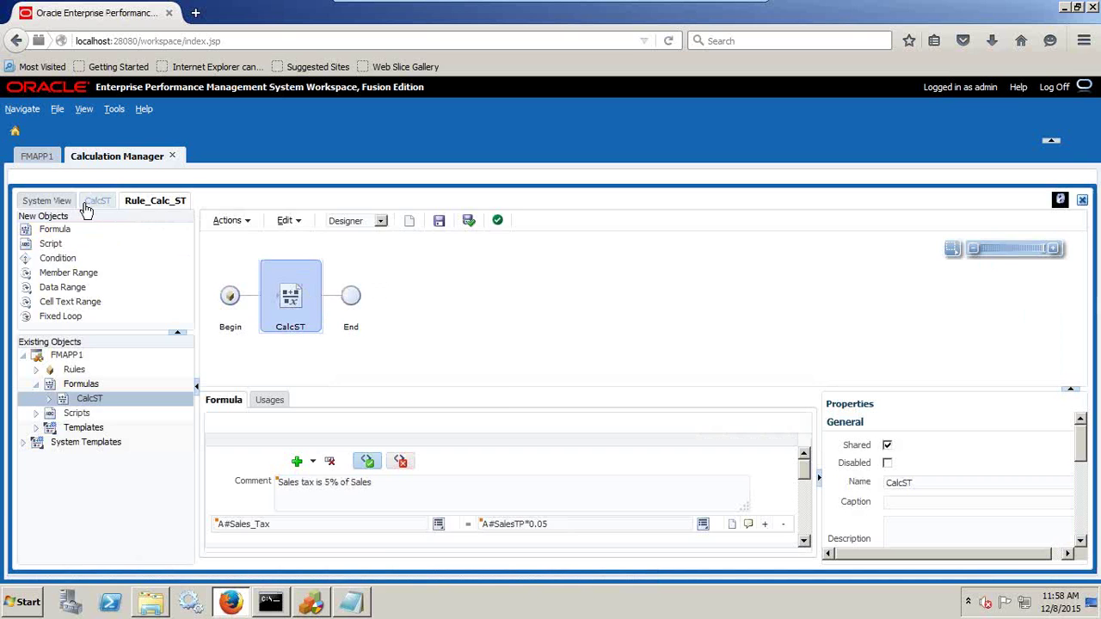
{"action": "left_click", "coordinate": [175, 205]}
{"action": "left_click", "coordinate": [1082, 200]}
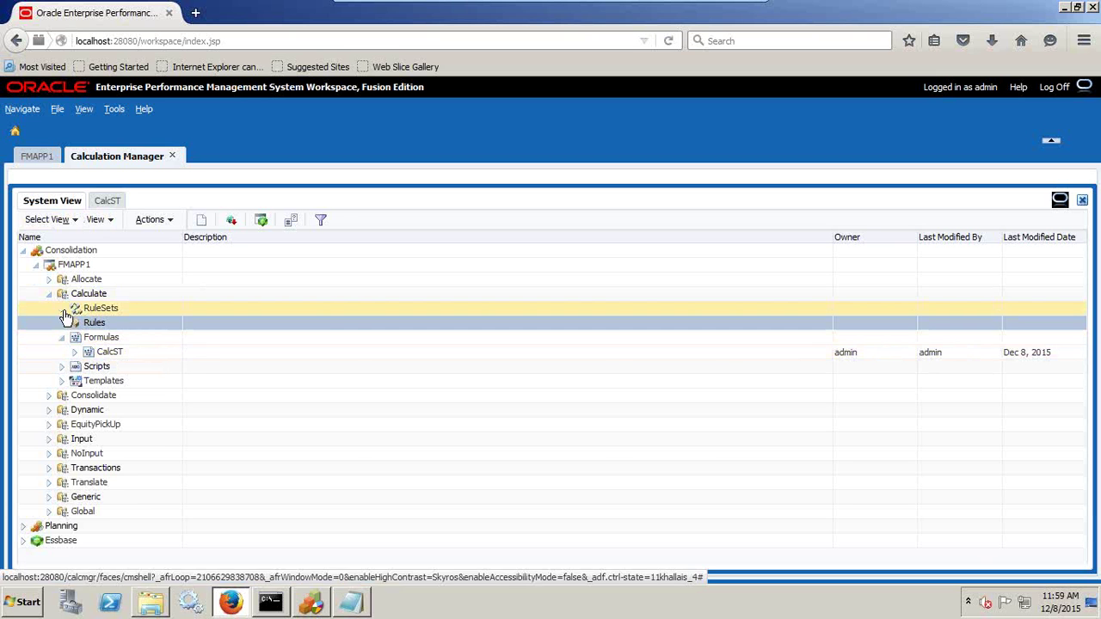
Create a ruleset named Seq_Calc with application type Consolidation, application FMAPP1 and calculation type Calculate
{"action": "left_click", "coordinate": [94, 311]}
{"action": "right_click", "coordinate": [105, 314]}
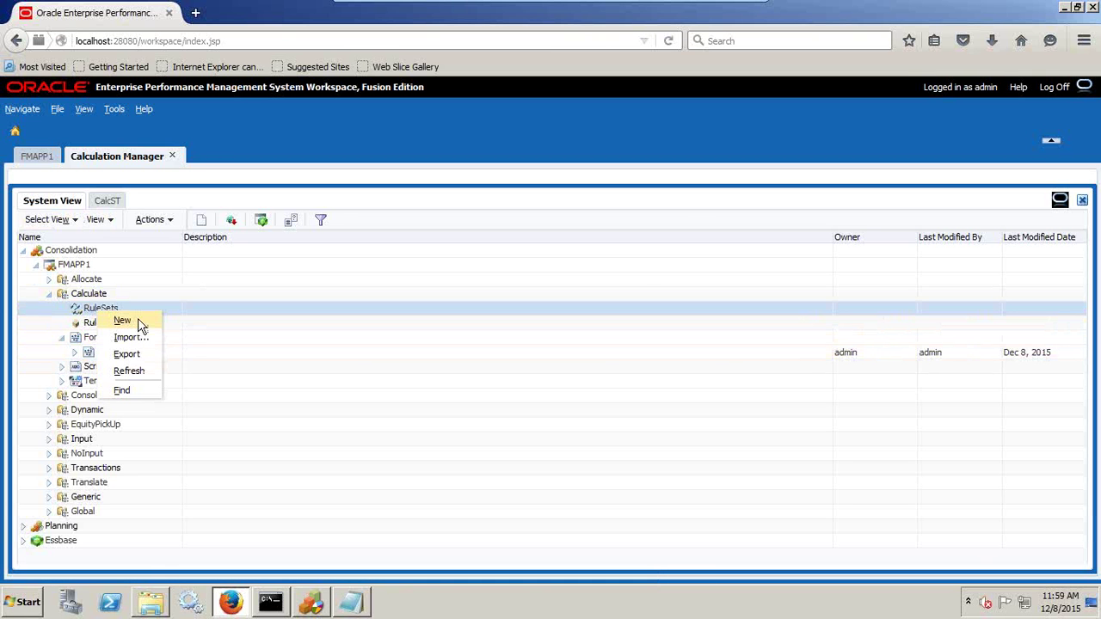
{"action": "left_click", "coordinate": [124, 320]}
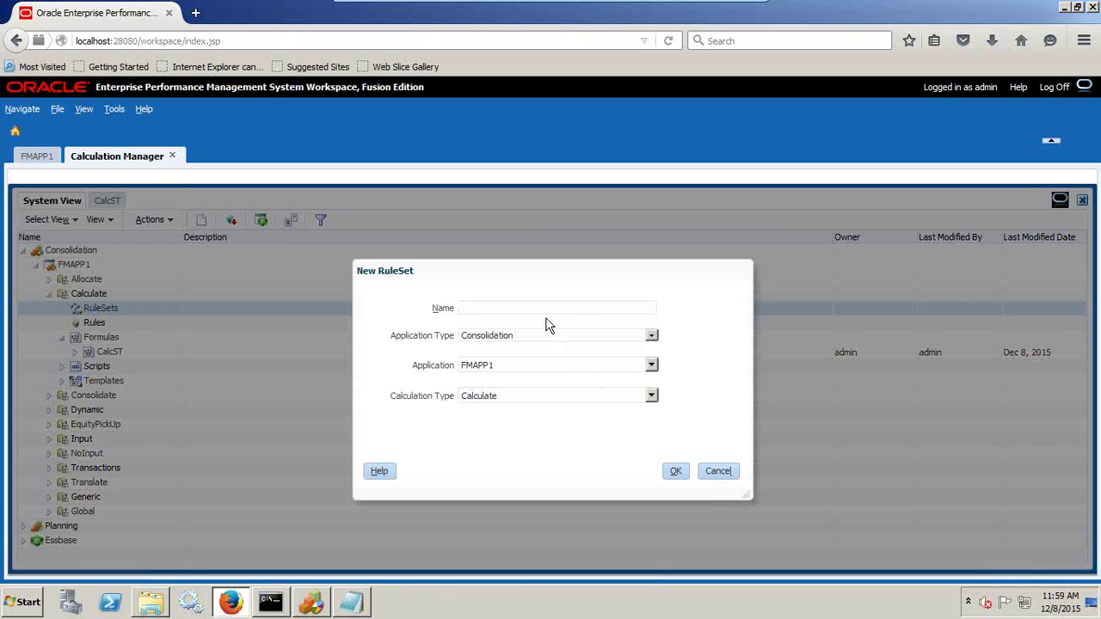
{"action": "type", "text": "Seq_Calc"}
{"action": "left_click", "coordinate": [681, 472]}
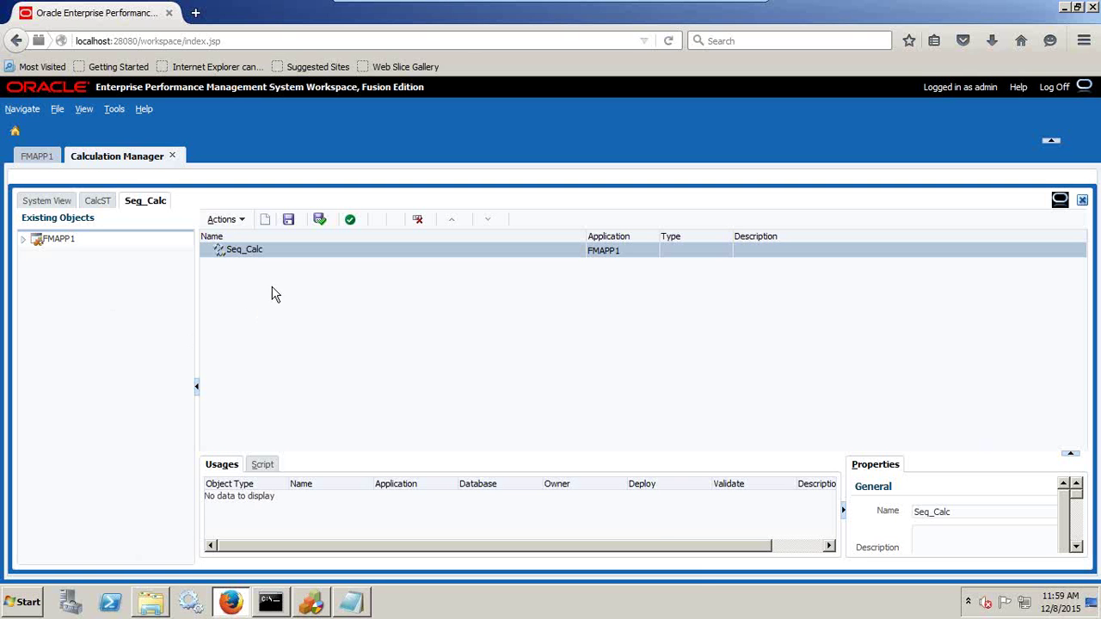
Add the existing FMAPP1 rule Rule_Calc_ST to the Seq_Calc ruleset, and validate and save the ruleset
{"action": "left_click", "coordinate": [21, 239]}
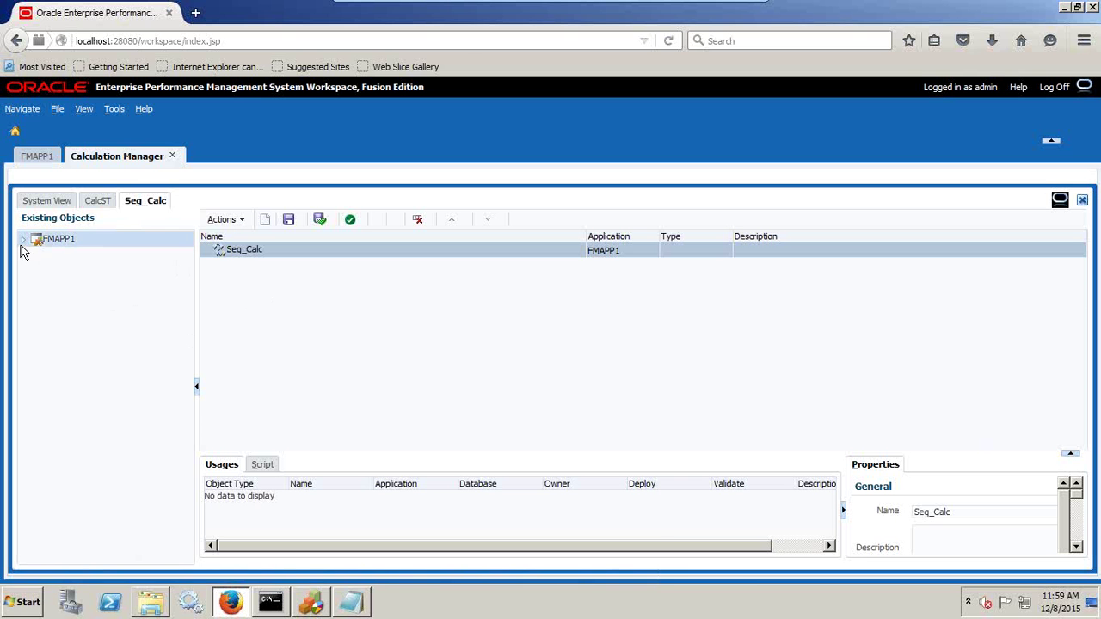
{"action": "left_click", "coordinate": [36, 269]}
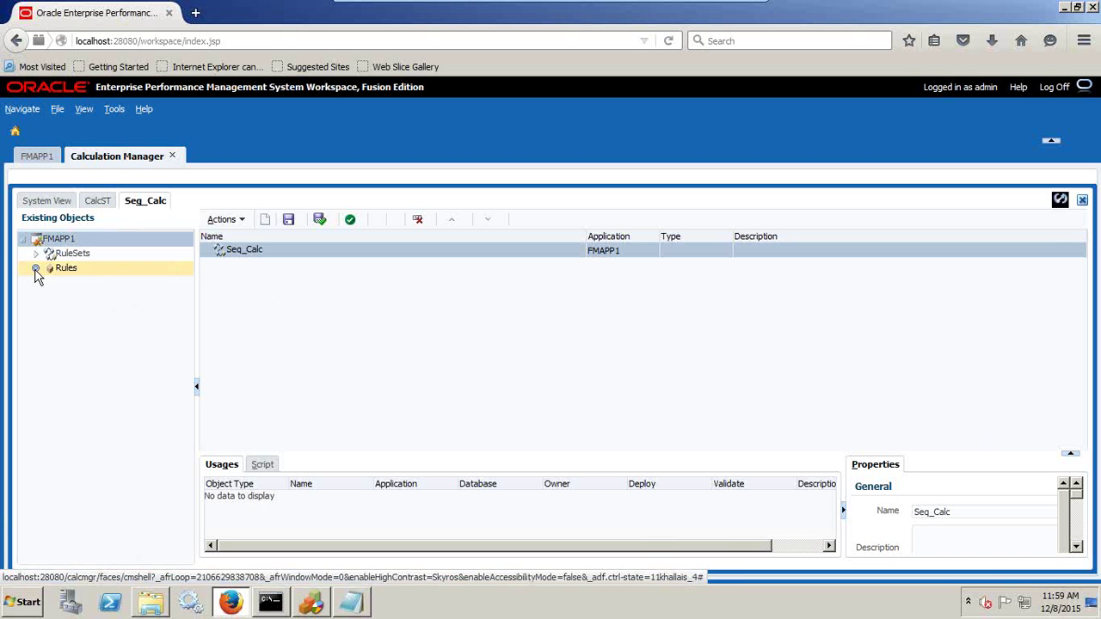
{"action": "left_click", "coordinate": [59, 285]}
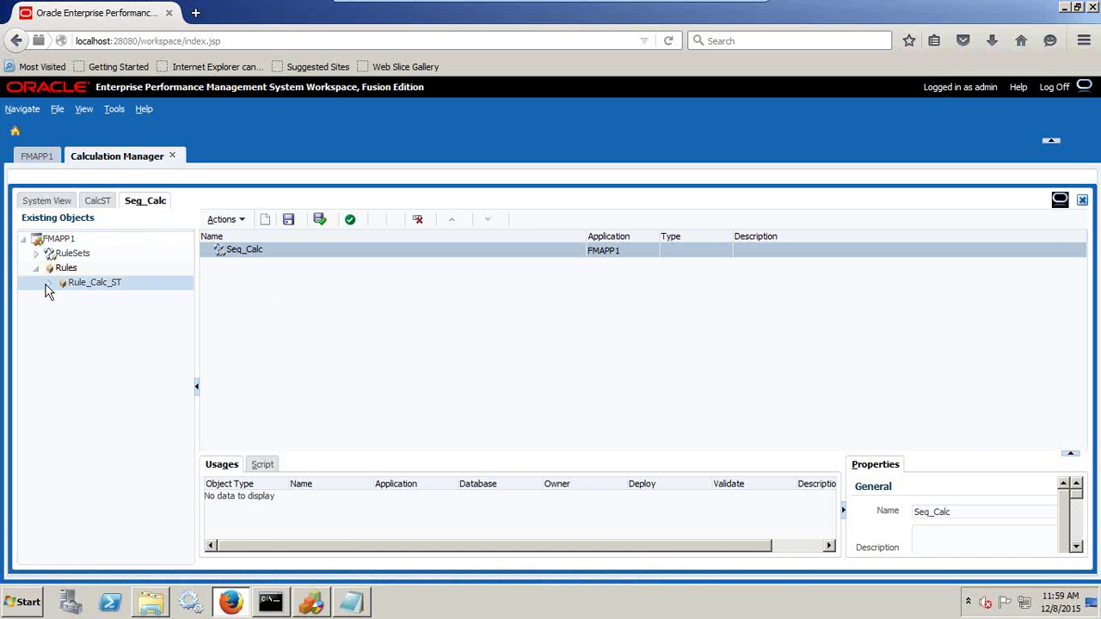
{"action": "left_click", "coordinate": [48, 284]}
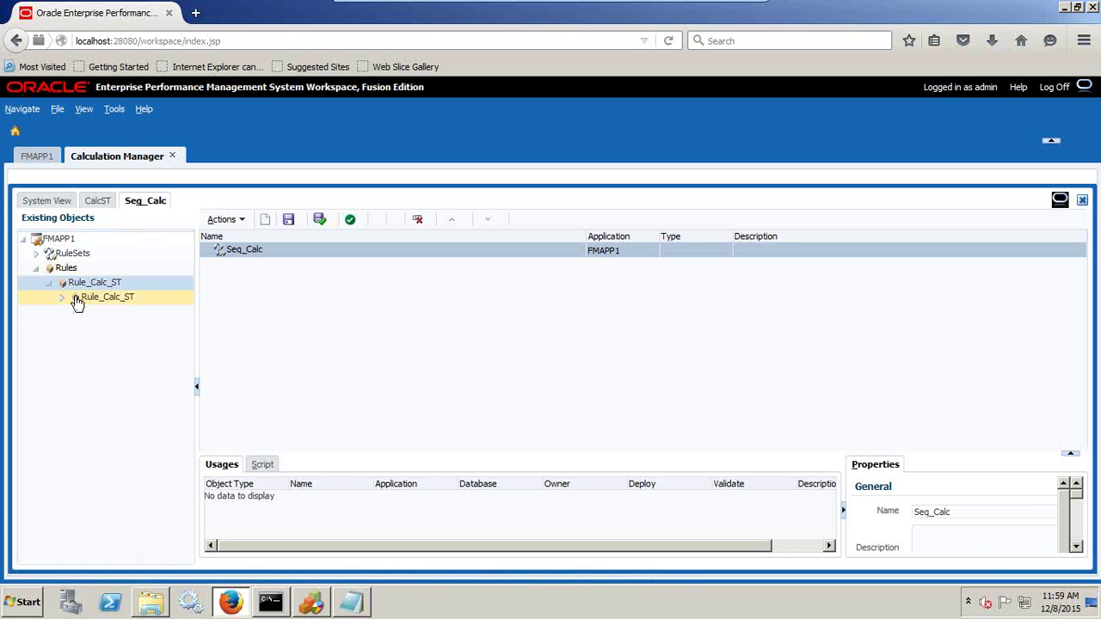
{"action": "left_click_drag", "start_coordinate": [62, 303], "coordinate": [386, 314]}
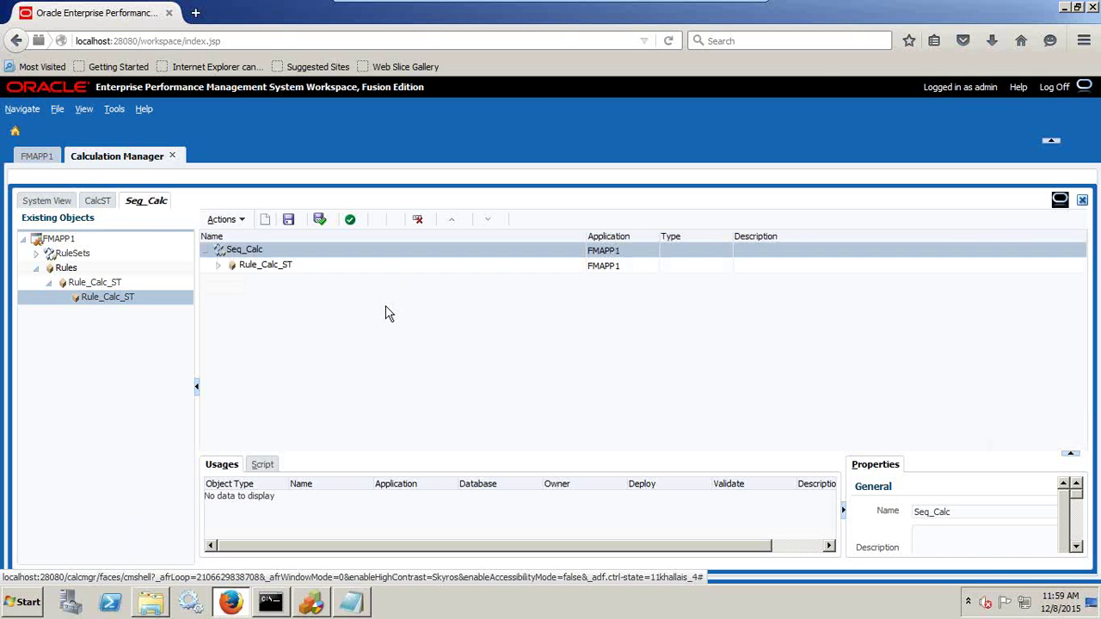
{"action": "left_click", "coordinate": [321, 218]}
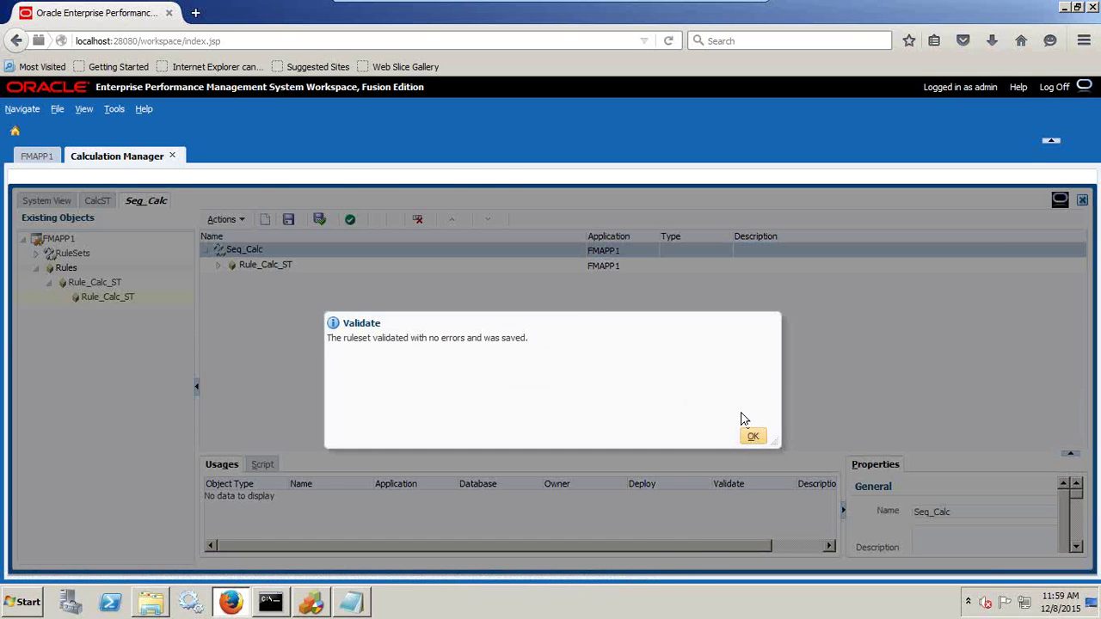
{"action": "left_click", "coordinate": [752, 436]}
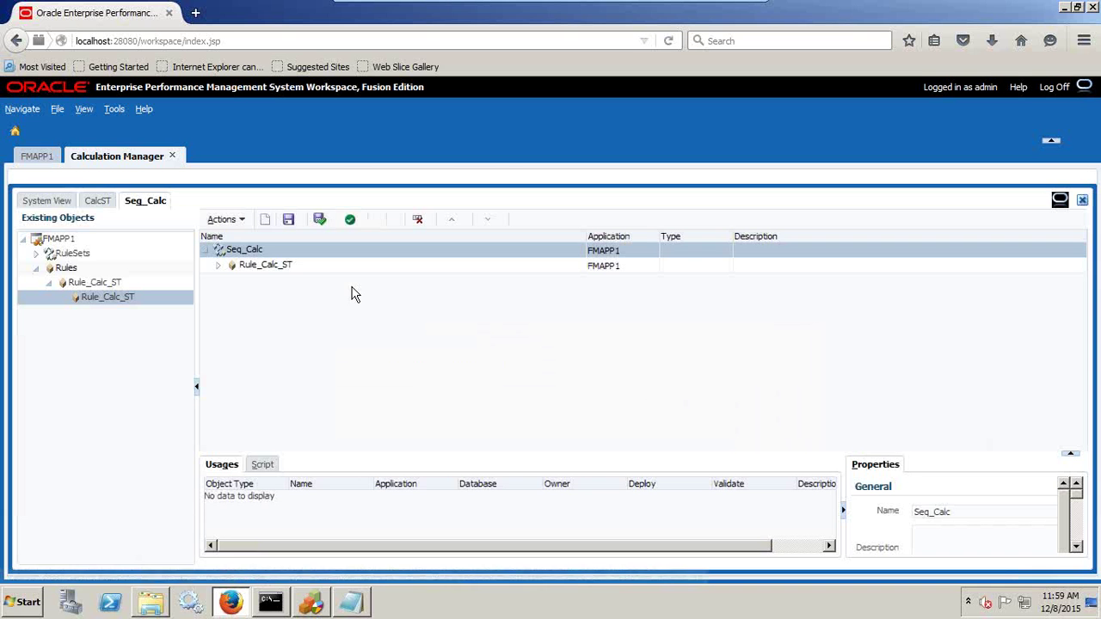
Close the Seq_Calc ruleset and switch to the open CalcST formula
{"action": "left_click", "coordinate": [100, 205]}
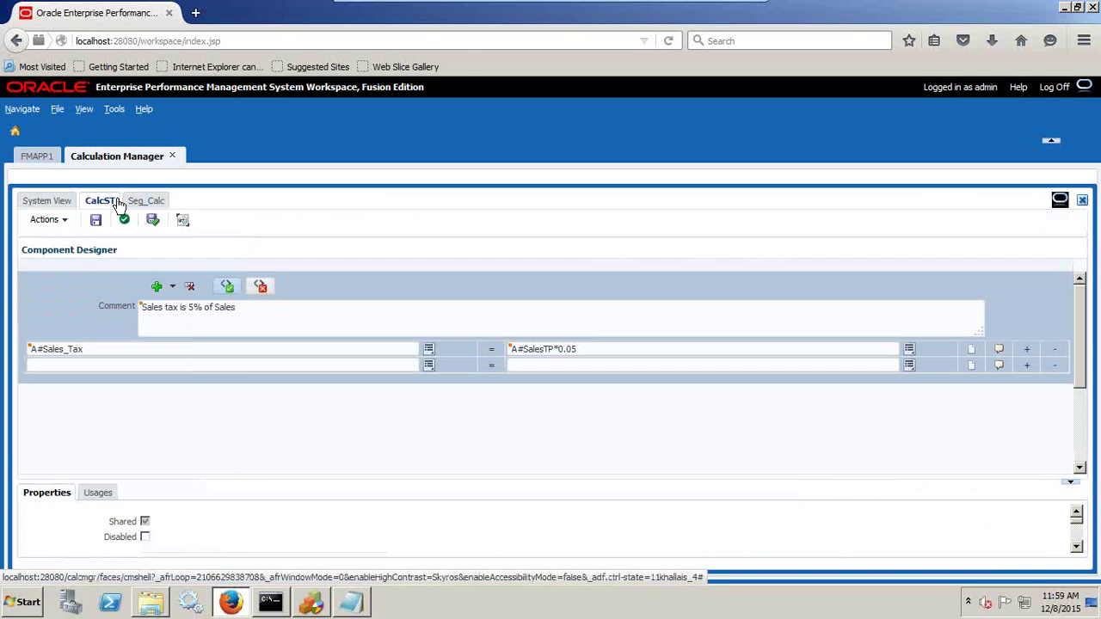
{"action": "left_click", "coordinate": [146, 201]}
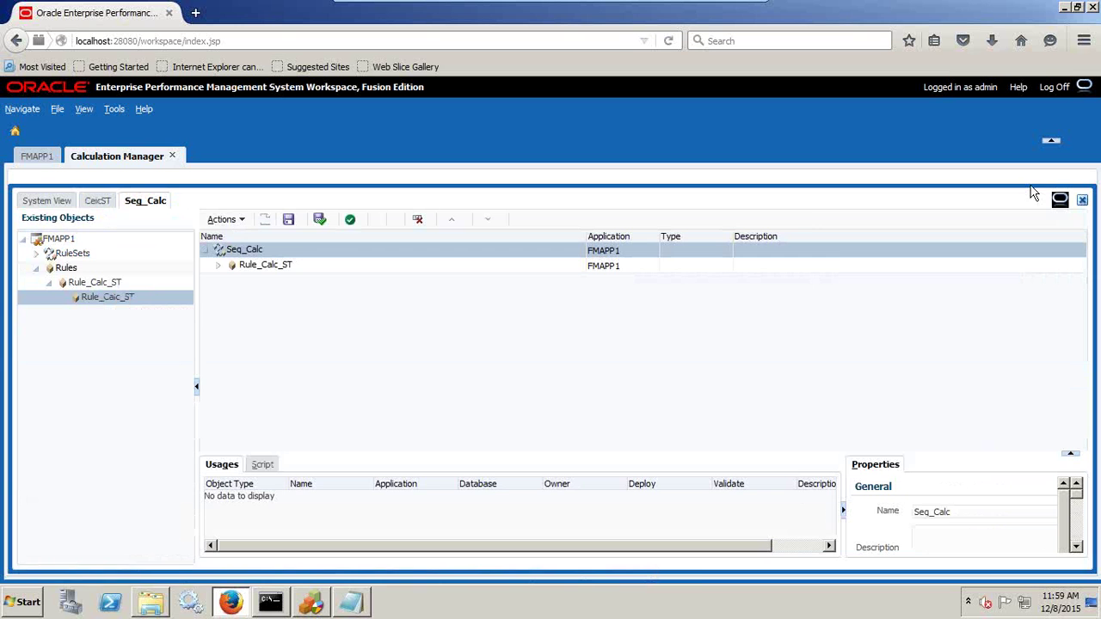
{"action": "left_click", "coordinate": [1082, 200]}
{"action": "left_click", "coordinate": [117, 208]}
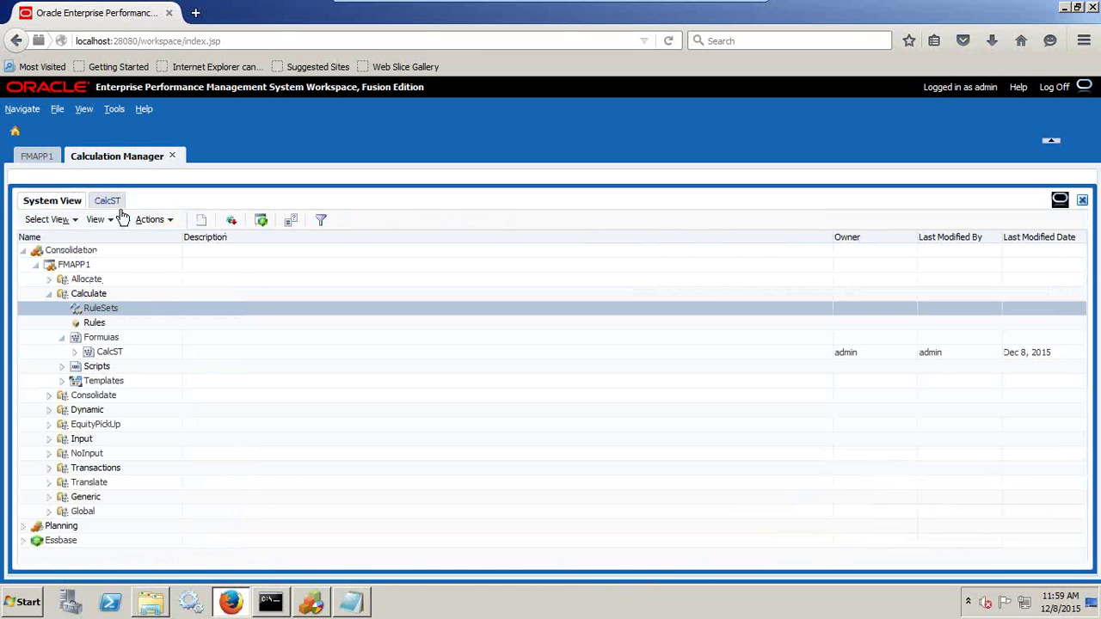
Close the CalcST formula and validate it from the FMAPP1 Calculate formulas in the System View
{"action": "left_click", "coordinate": [1082, 200]}
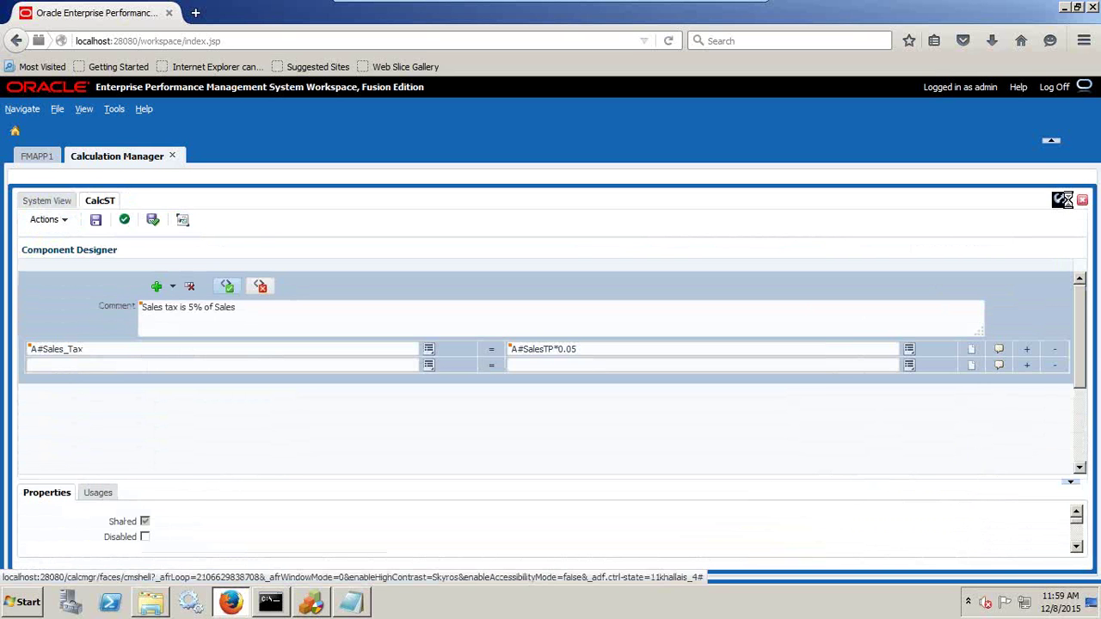
{"action": "right_click", "coordinate": [99, 308]}
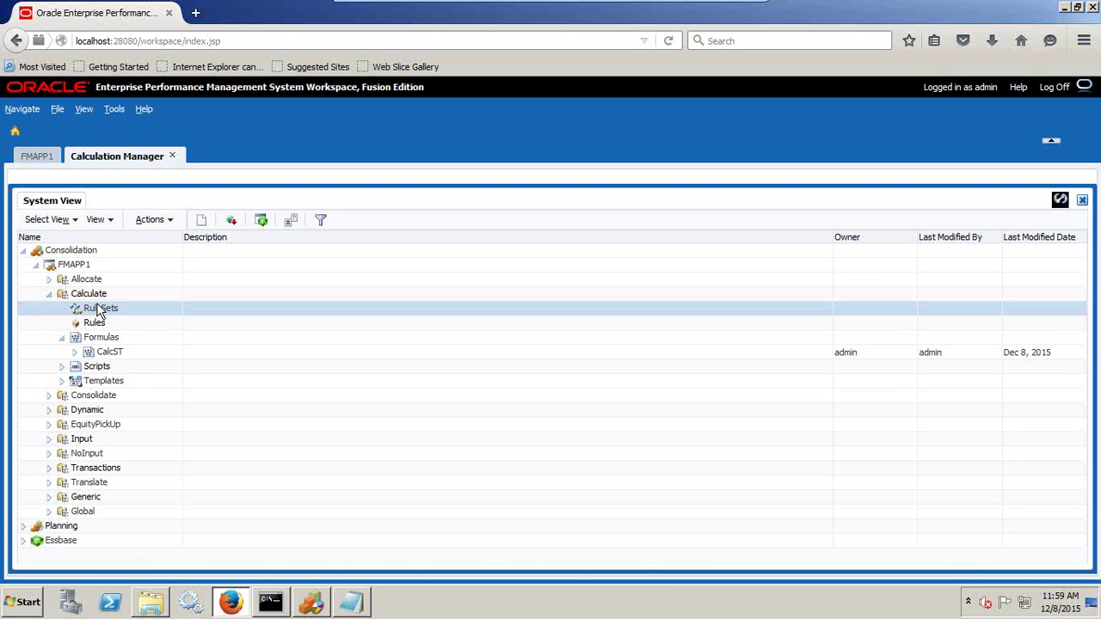
{"action": "left_click", "coordinate": [90, 296]}
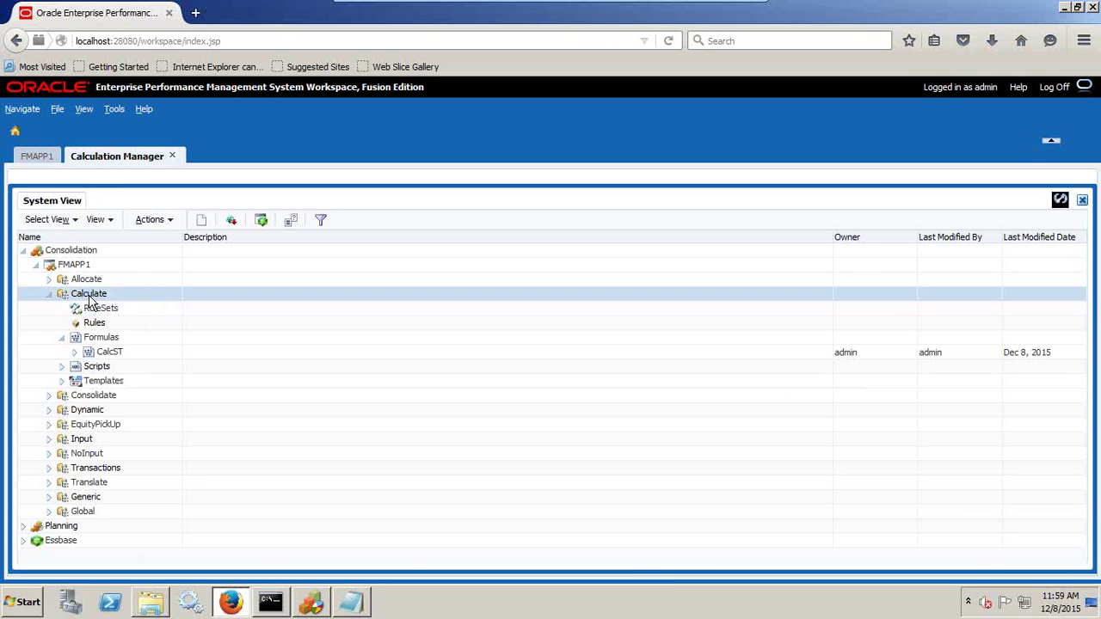
{"action": "right_click", "coordinate": [90, 299]}
{"action": "left_click", "coordinate": [79, 341]}
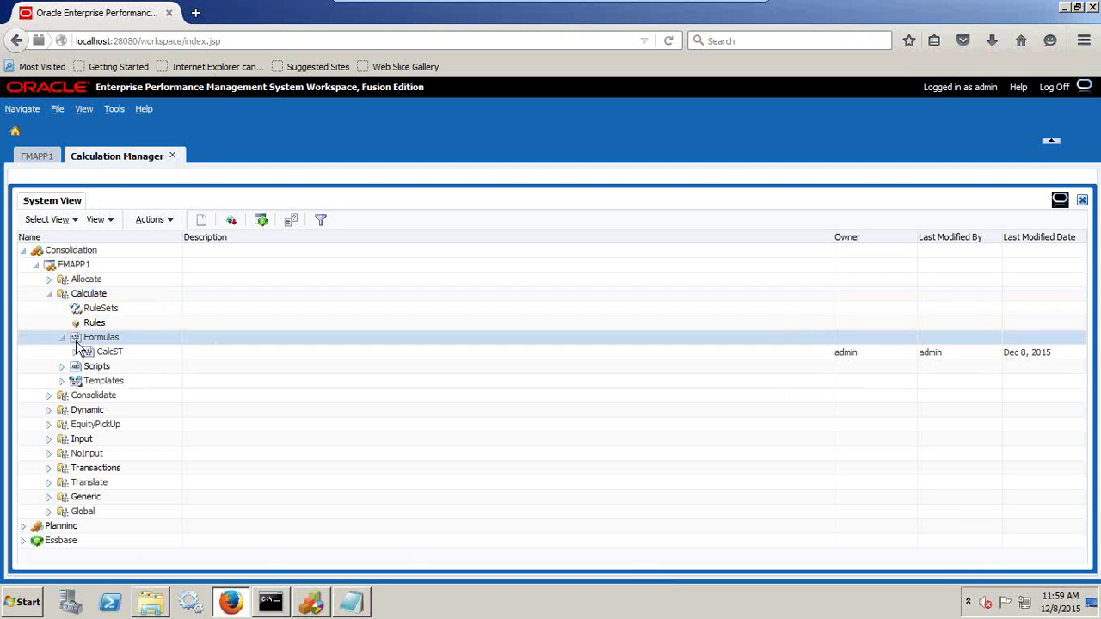
{"action": "left_click", "coordinate": [85, 349]}
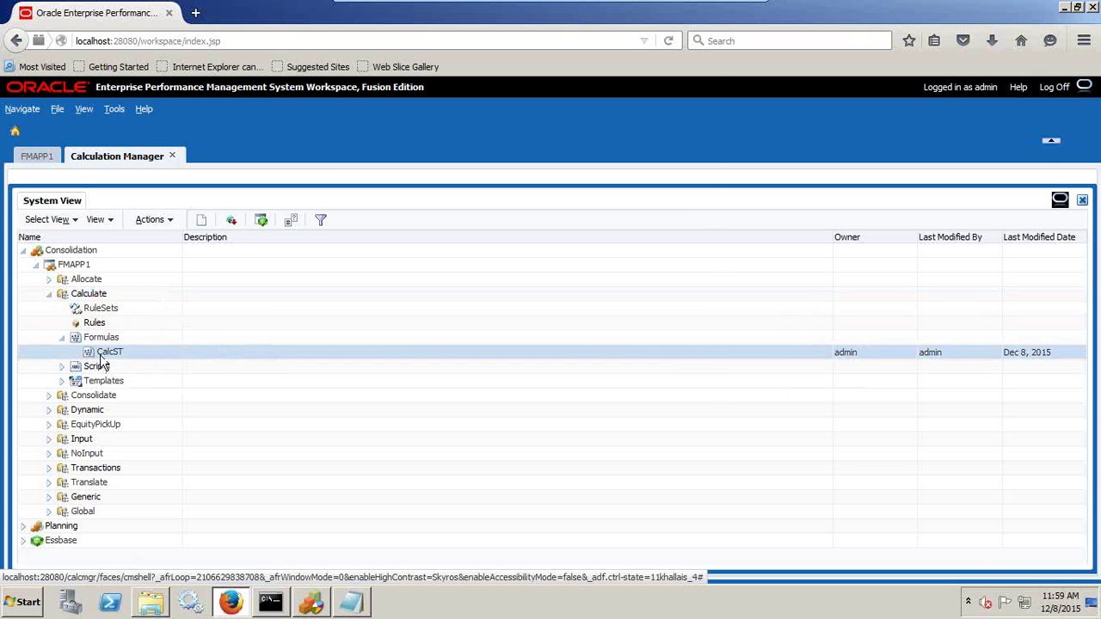
{"action": "right_click", "coordinate": [102, 358]}
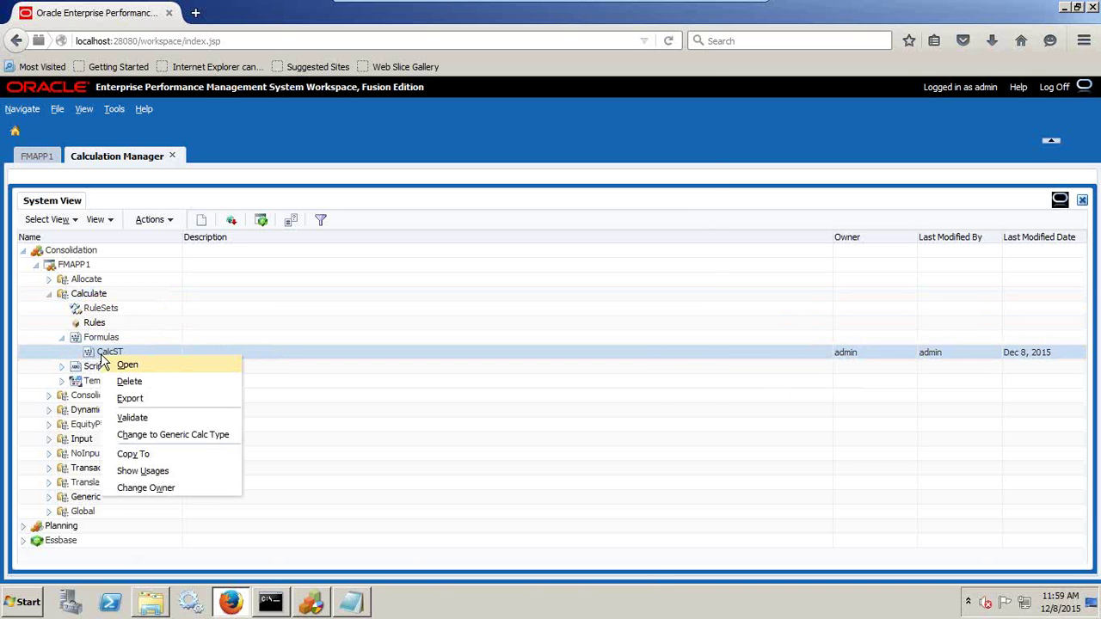
{"action": "left_click", "coordinate": [134, 417]}
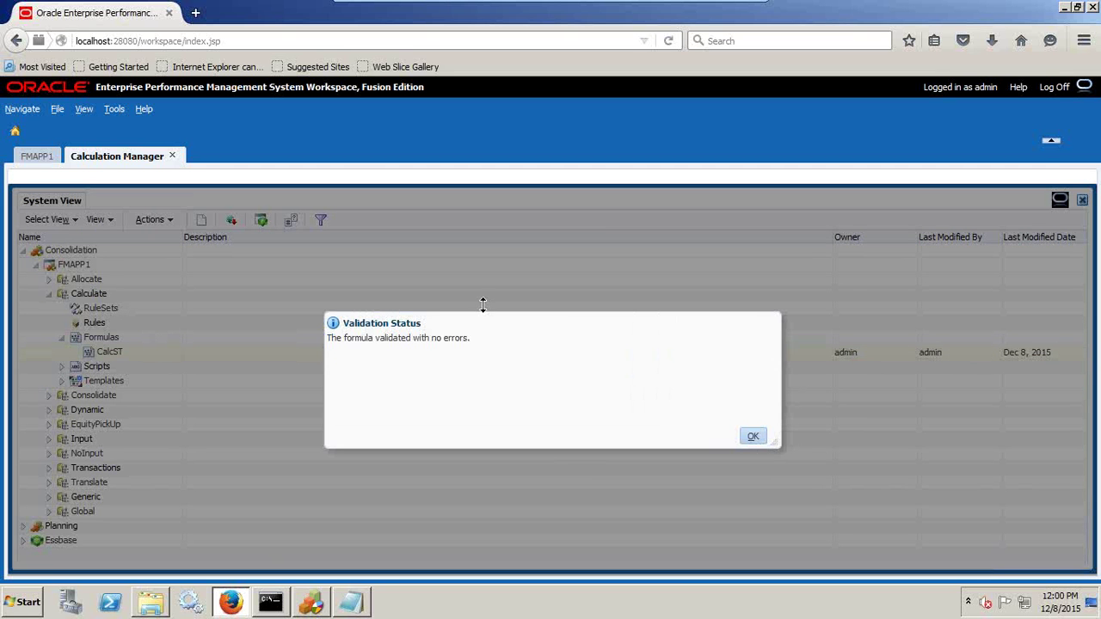
{"action": "left_click", "coordinate": [754, 437]}
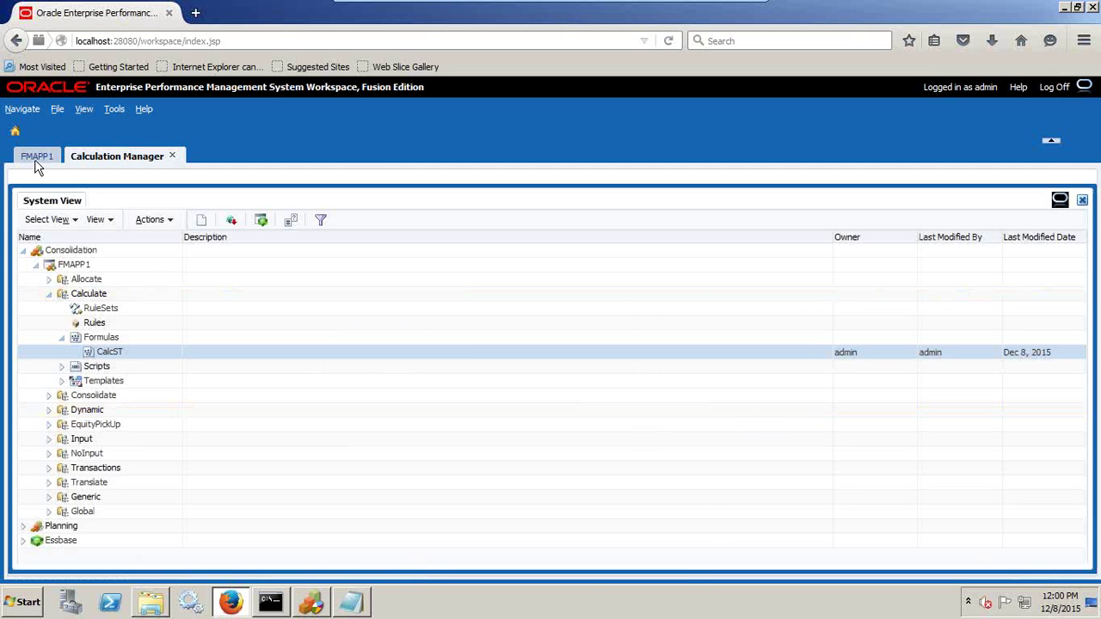
Switch to the Deployment View and mark the Seq_Calc ruleset under FMAPP1's To be Deployed Calculate rules as deployable
{"action": "left_click", "coordinate": [48, 219]}
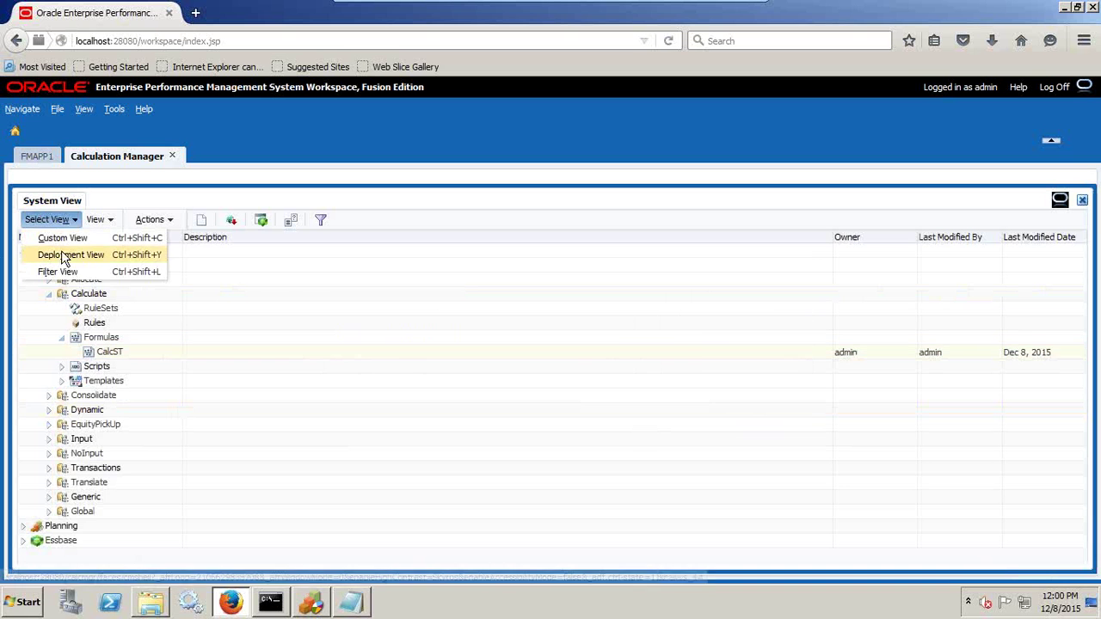
{"action": "left_click", "coordinate": [60, 252]}
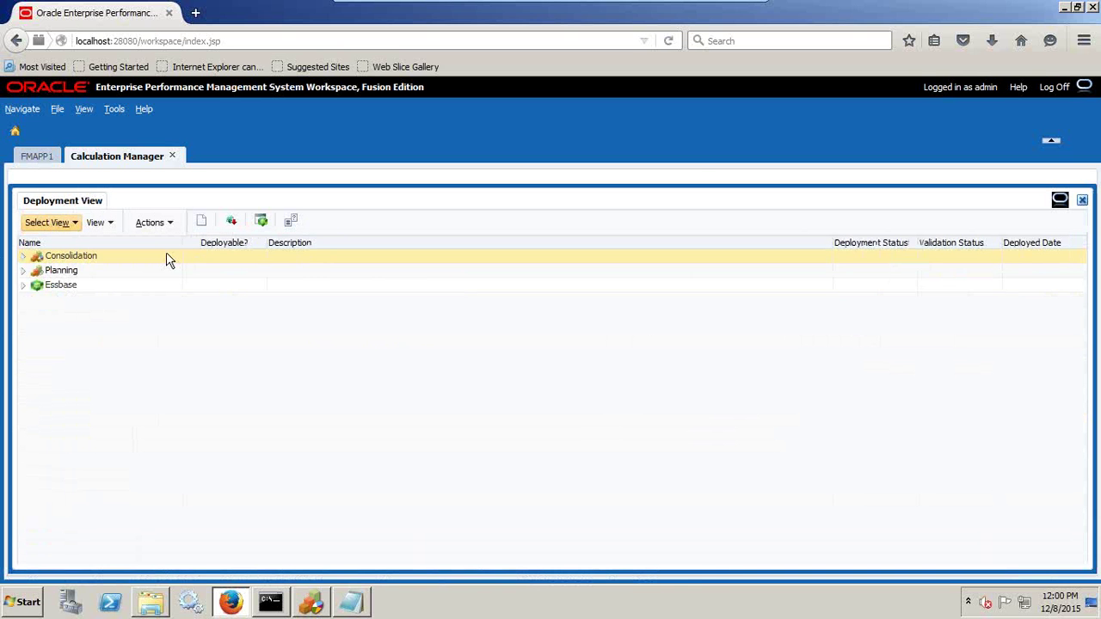
{"action": "left_click", "coordinate": [28, 261]}
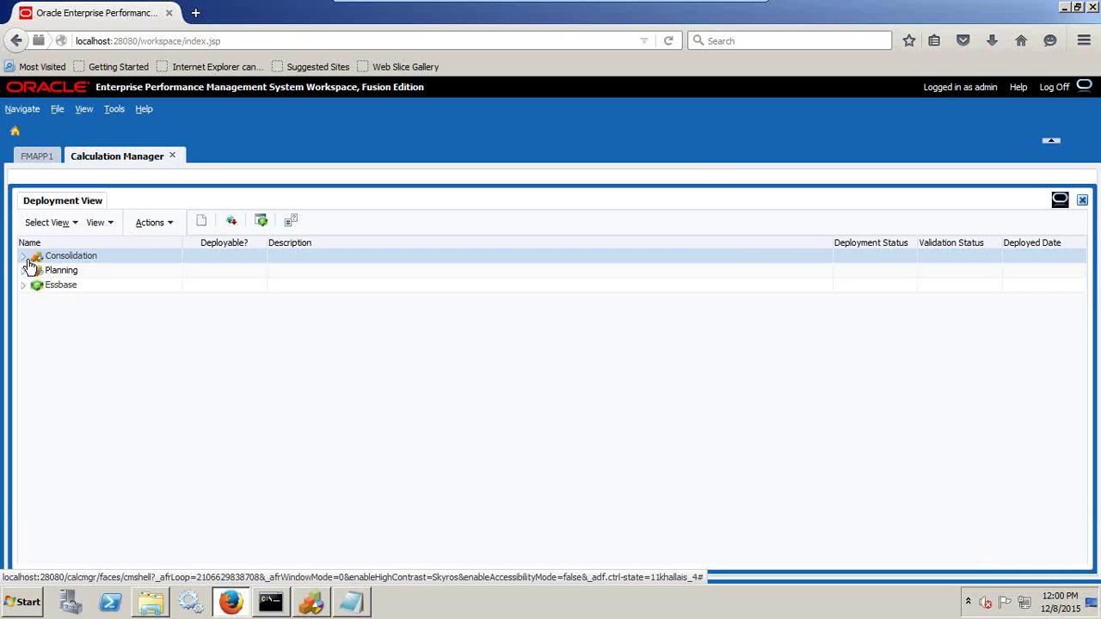
{"action": "left_click", "coordinate": [36, 270]}
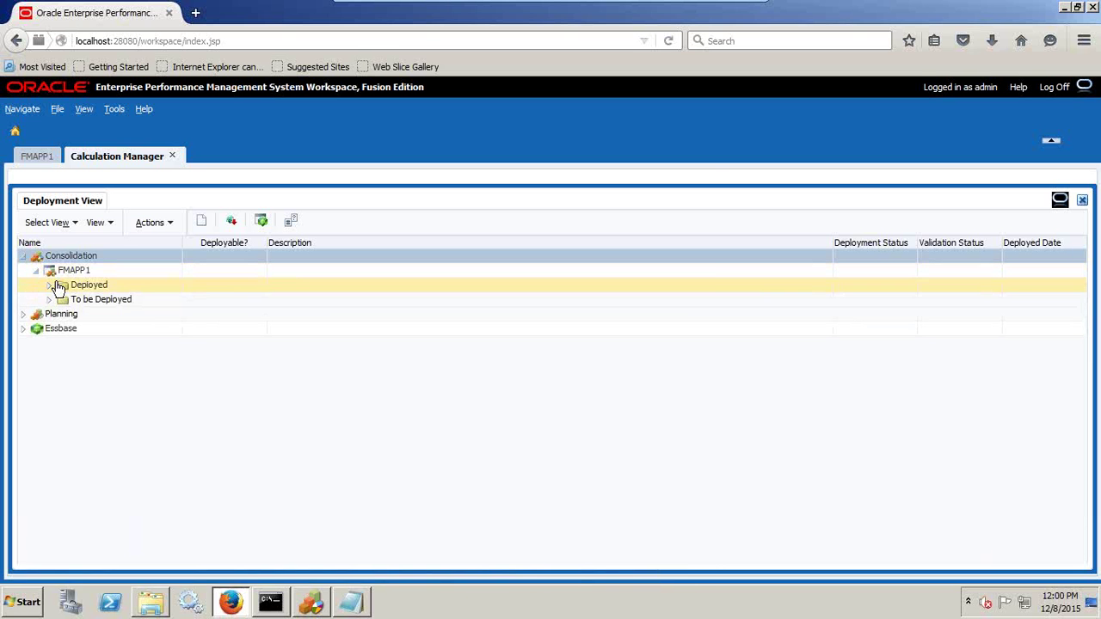
{"action": "left_click", "coordinate": [49, 299]}
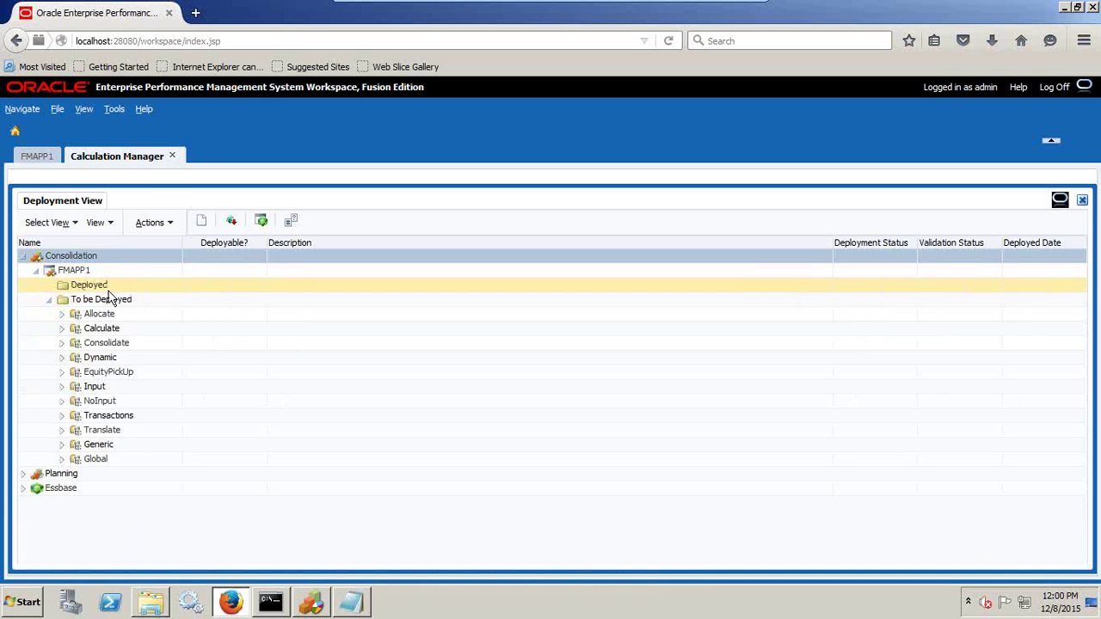
{"action": "left_click", "coordinate": [62, 329]}
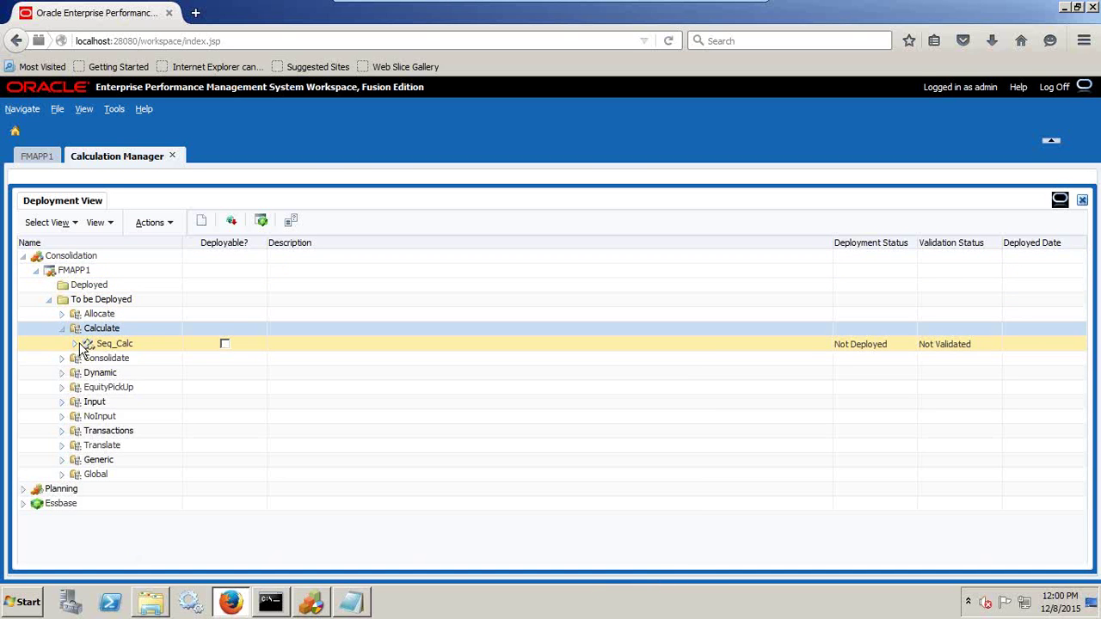
{"action": "left_click", "coordinate": [75, 344]}
{"action": "left_click", "coordinate": [224, 345]}
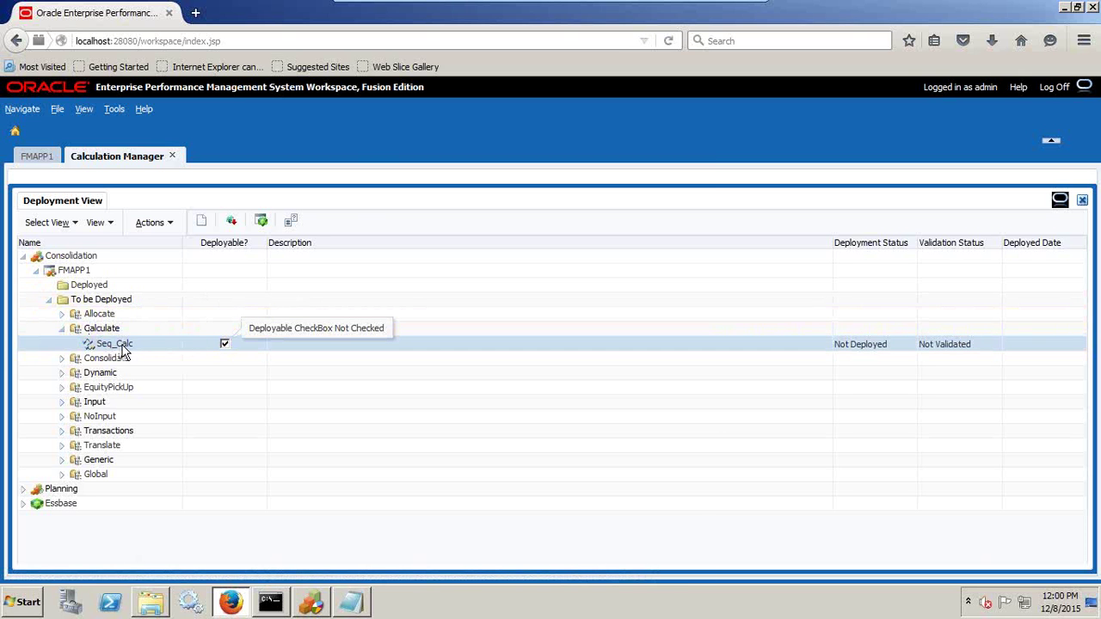
Validate the Seq_Calc ruleset in the Deployment View
{"action": "right_click", "coordinate": [168, 349]}
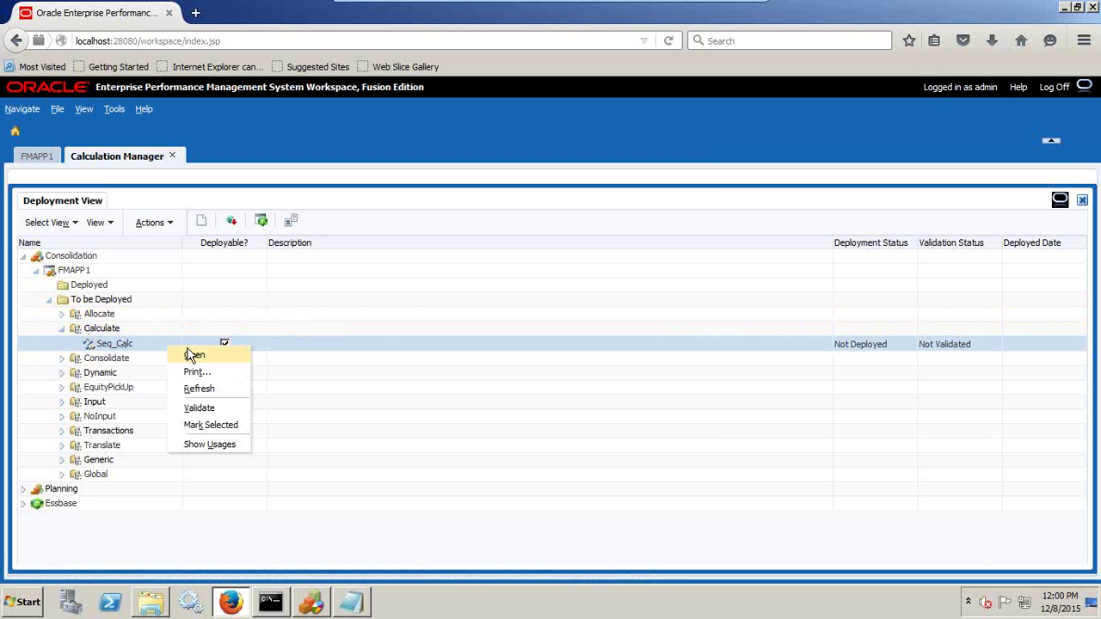
{"action": "left_click", "coordinate": [207, 408]}
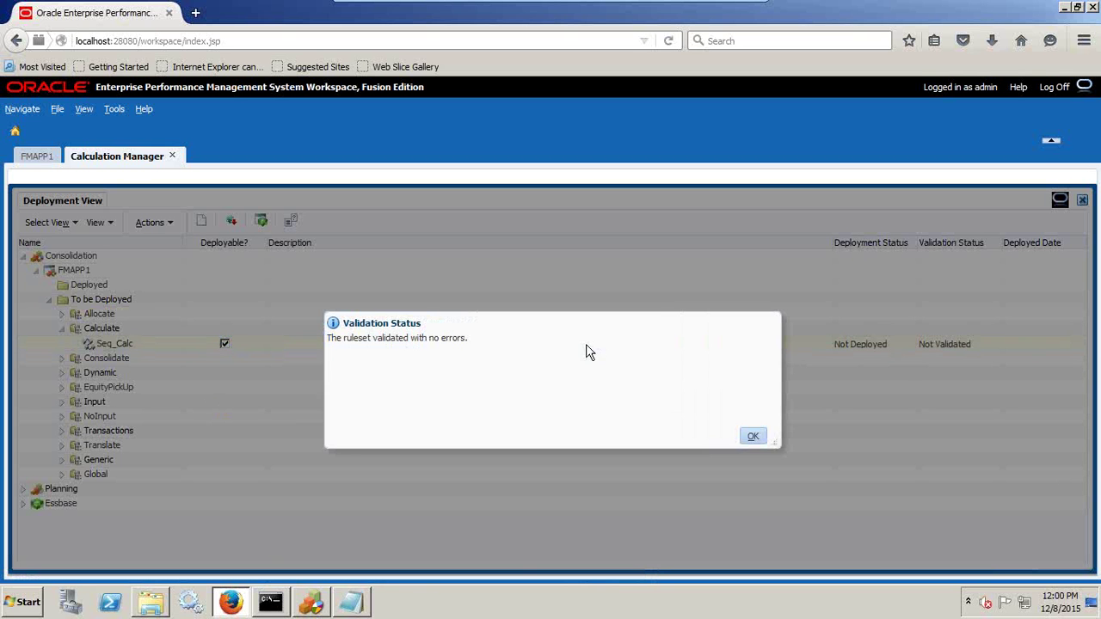
{"action": "left_click_drag", "start_coordinate": [391, 365], "coordinate": [479, 349]}
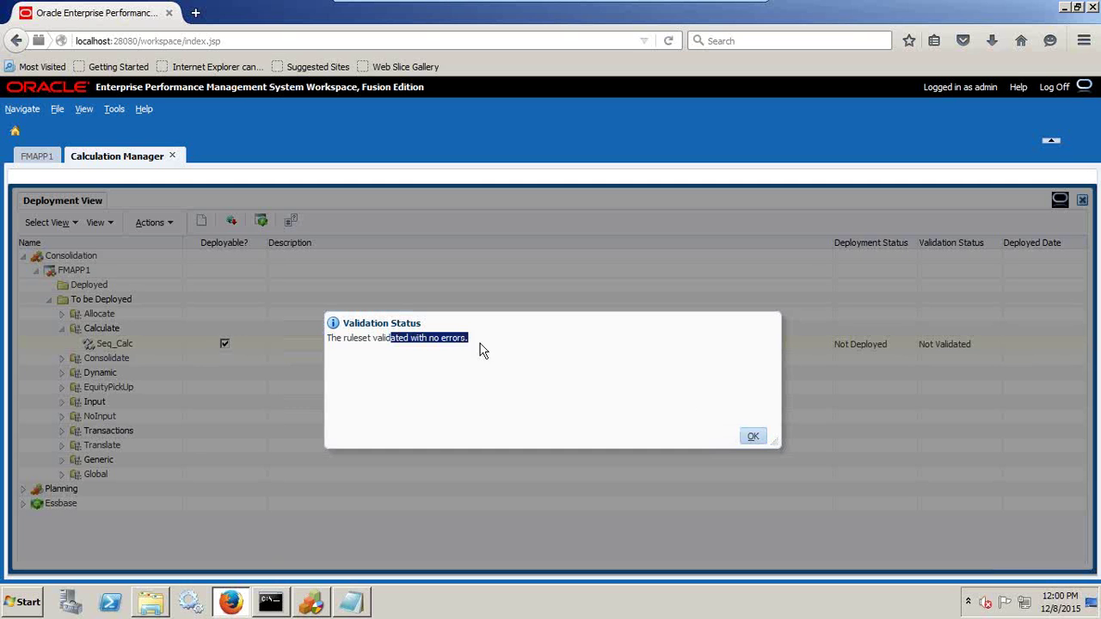
{"action": "left_click", "coordinate": [754, 437]}
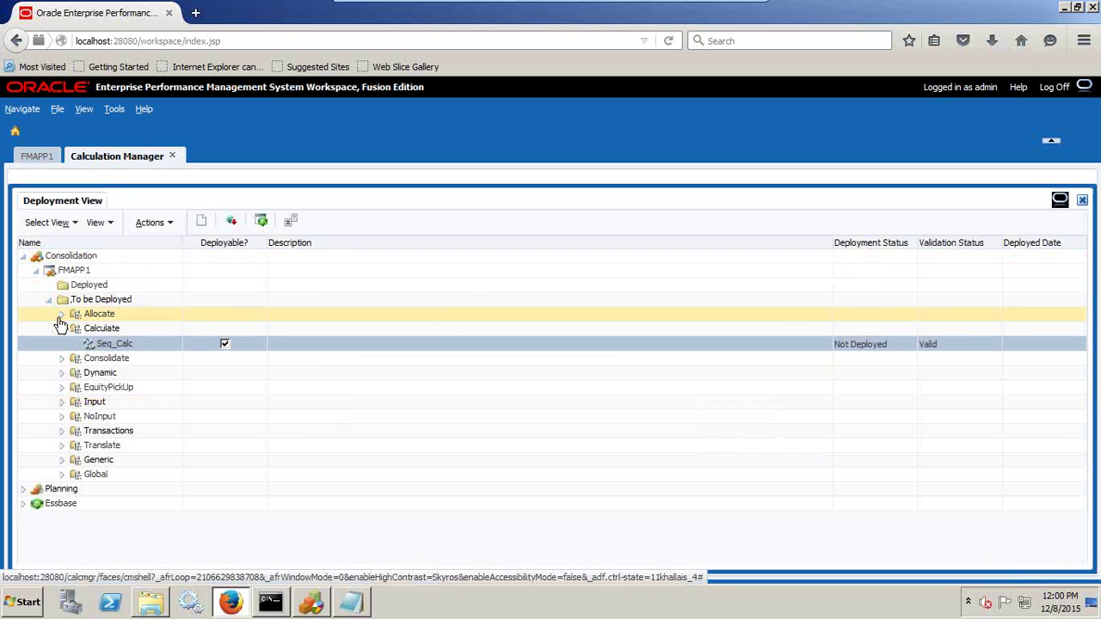
Deploy the marked rules of the FMAPP1 consolidation application
{"action": "right_click", "coordinate": [72, 258]}
{"action": "right_click", "coordinate": [71, 270]}
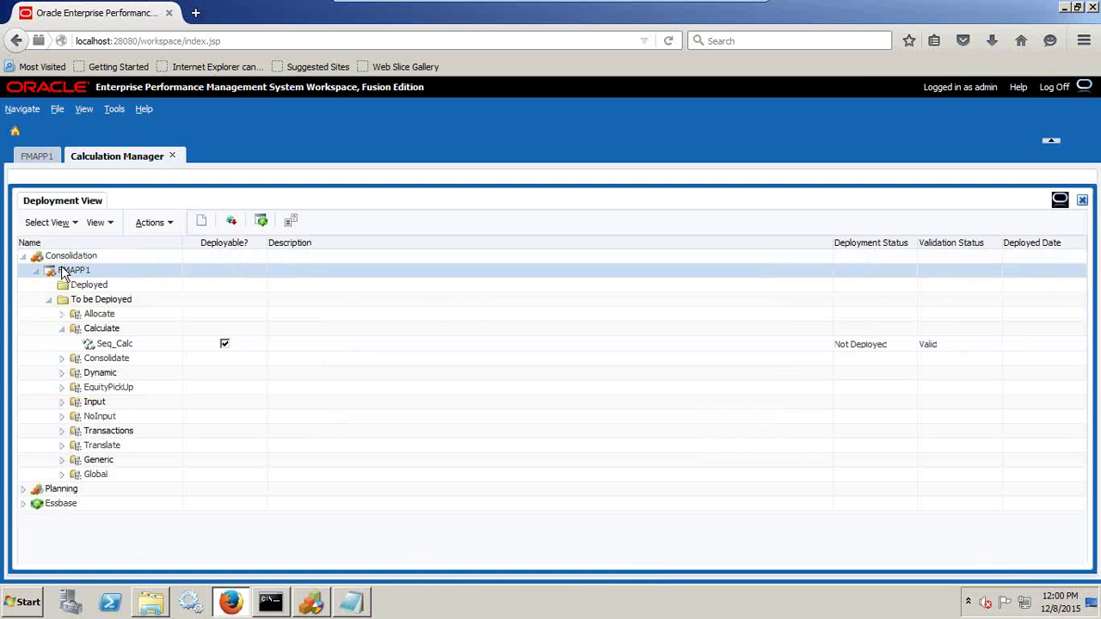
{"action": "left_click", "coordinate": [91, 312]}
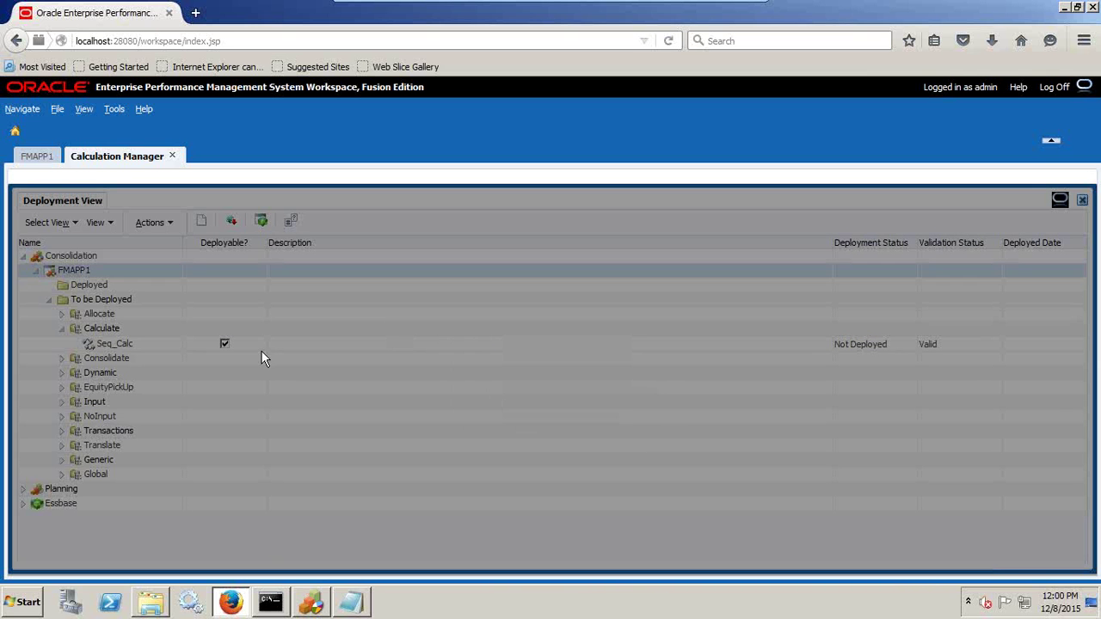
{"action": "left_click", "coordinate": [752, 438]}
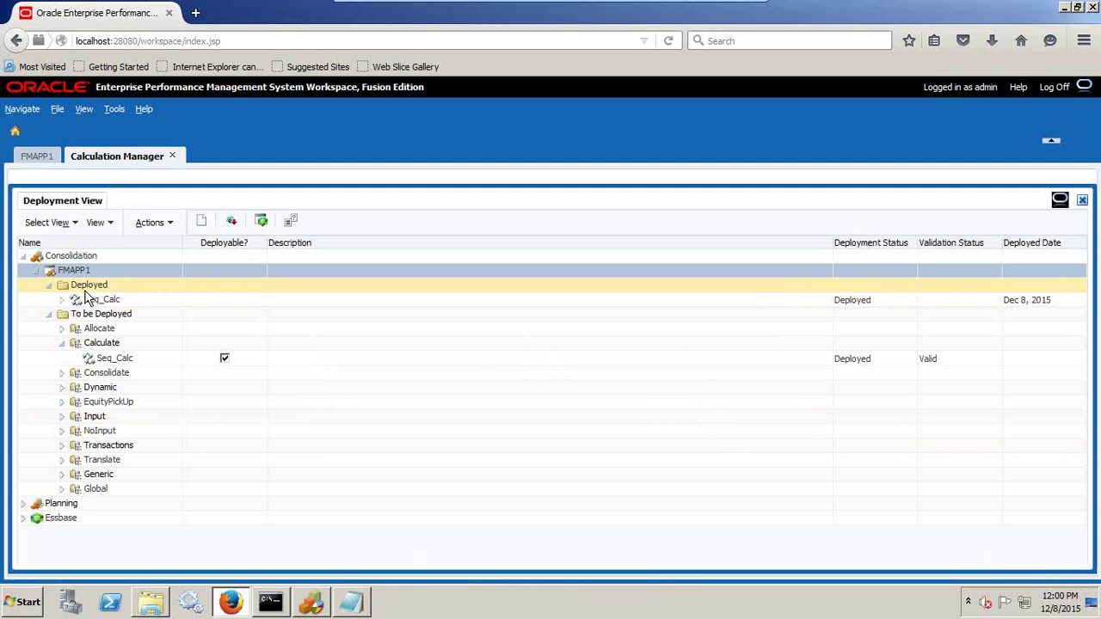
Return to the already open FMAPP1 application and try to use one of its Consolidation commands
{"action": "left_click", "coordinate": [43, 160]}
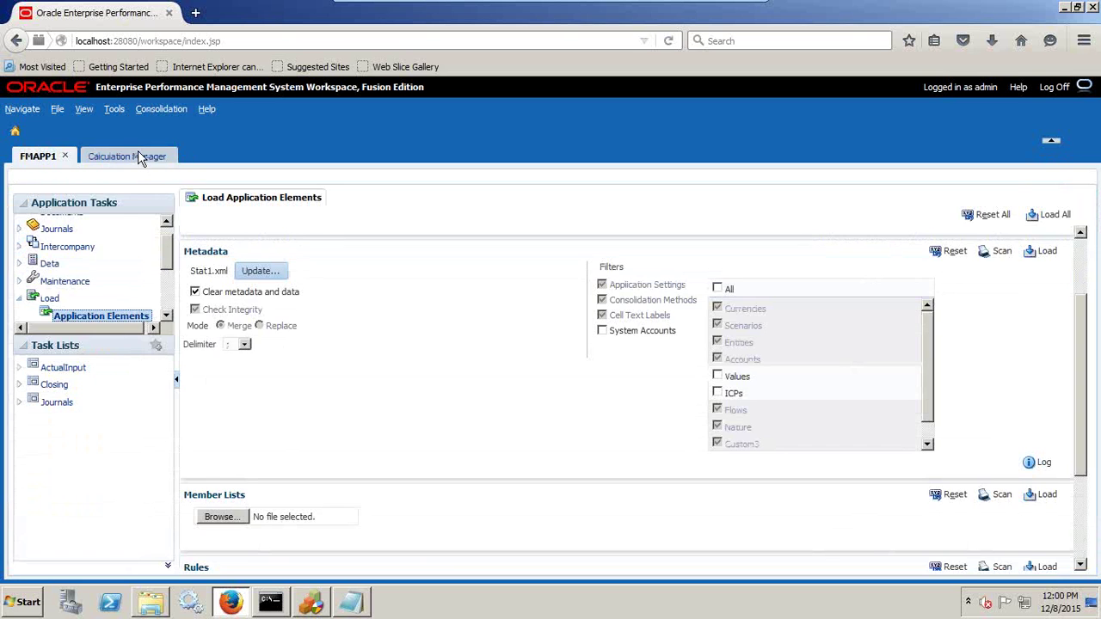
{"action": "left_click", "coordinate": [137, 155]}
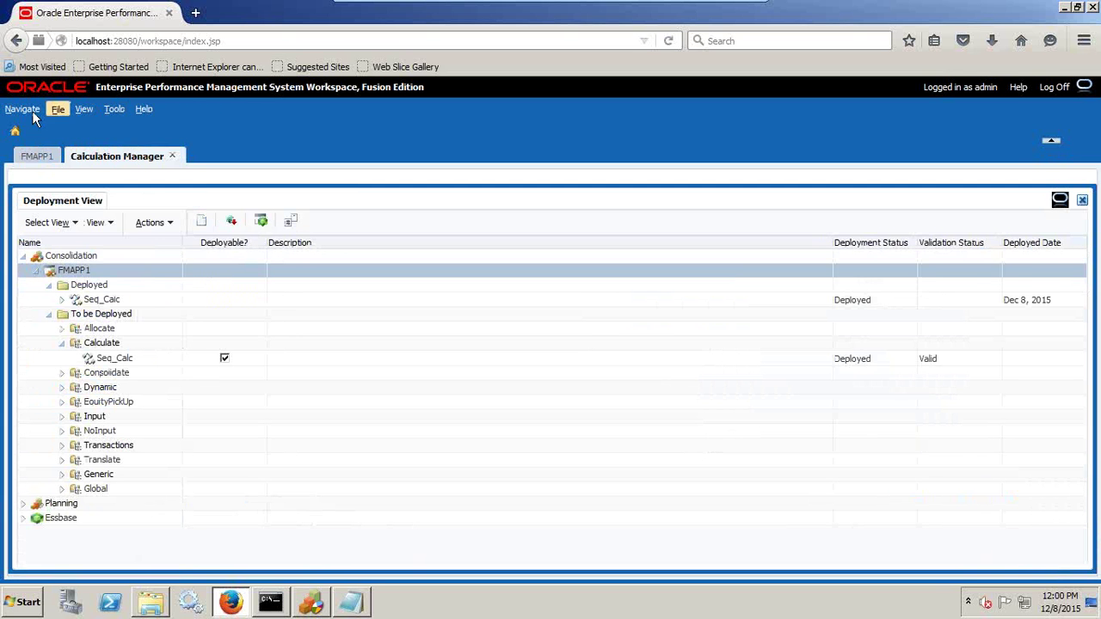
{"action": "left_click", "coordinate": [39, 159]}
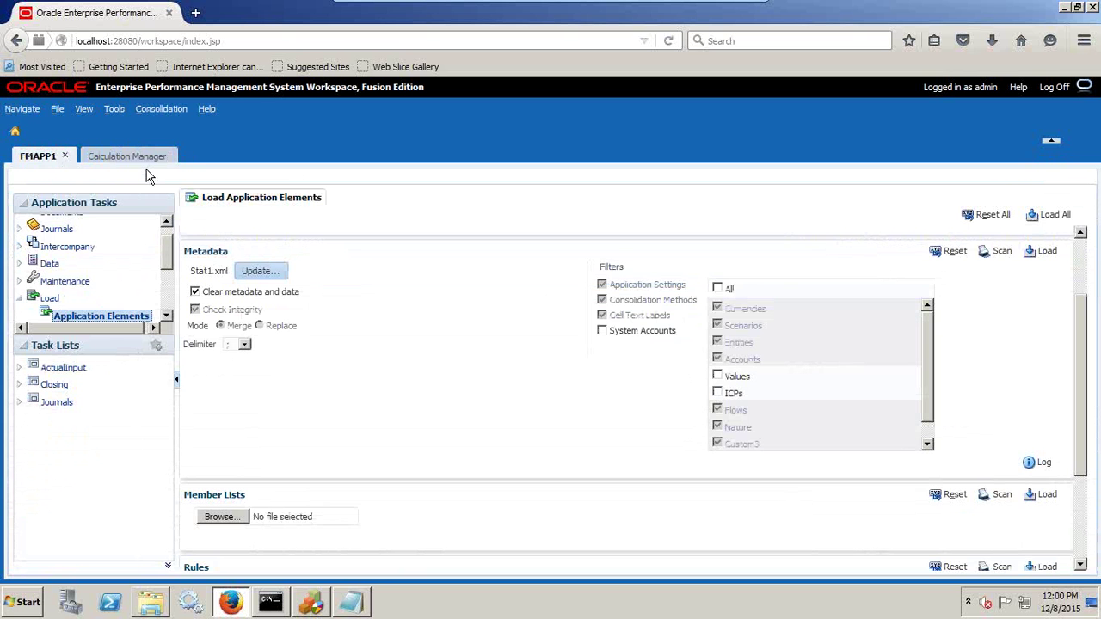
{"action": "left_click", "coordinate": [151, 112]}
{"action": "left_click", "coordinate": [248, 142]}
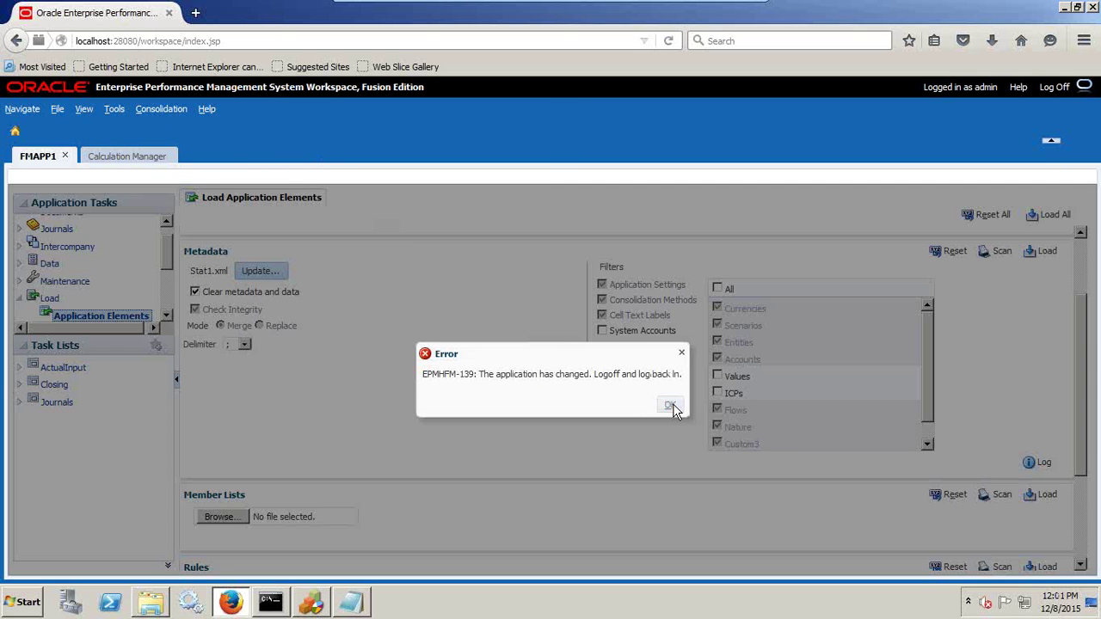
{"action": "left_click", "coordinate": [670, 405]}
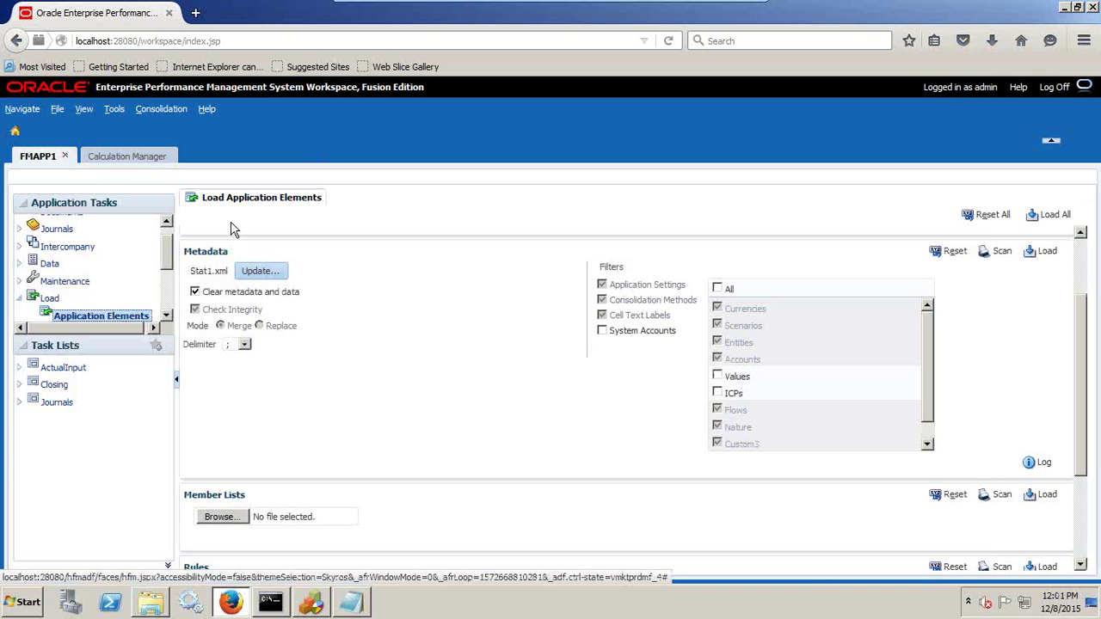
Close the FMAPP1 application and reopen it from the Consolidation applications
{"action": "left_click", "coordinate": [65, 157]}
{"action": "left_click", "coordinate": [57, 109]}
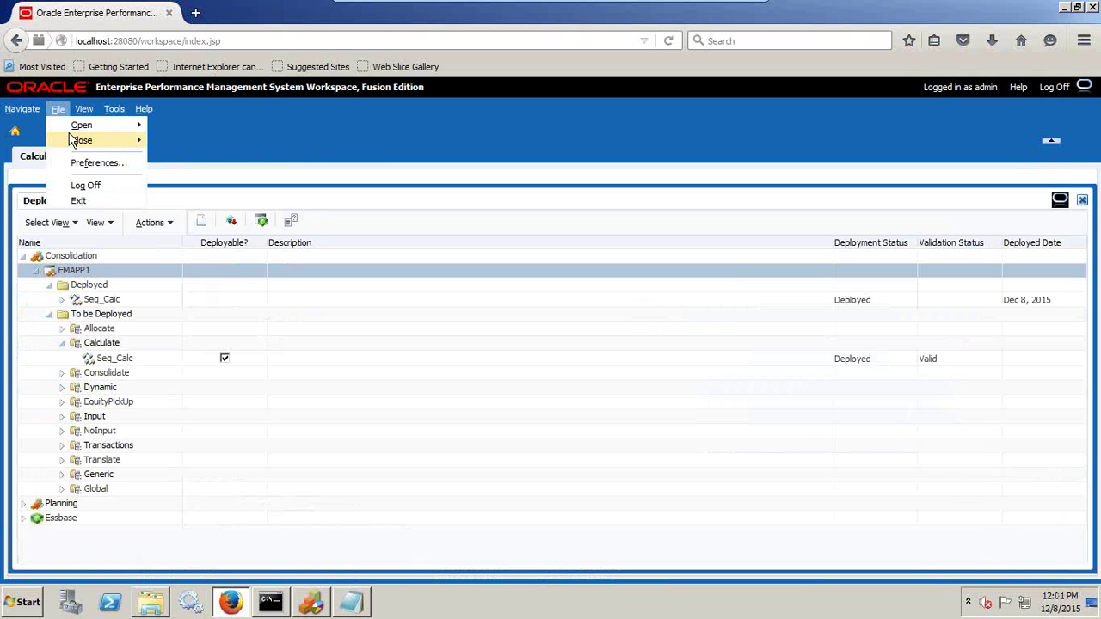
{"action": "mouse_move", "coordinate": [86, 126]}
{"action": "mouse_move", "coordinate": [189, 144]}
{"action": "mouse_move", "coordinate": [269, 147]}
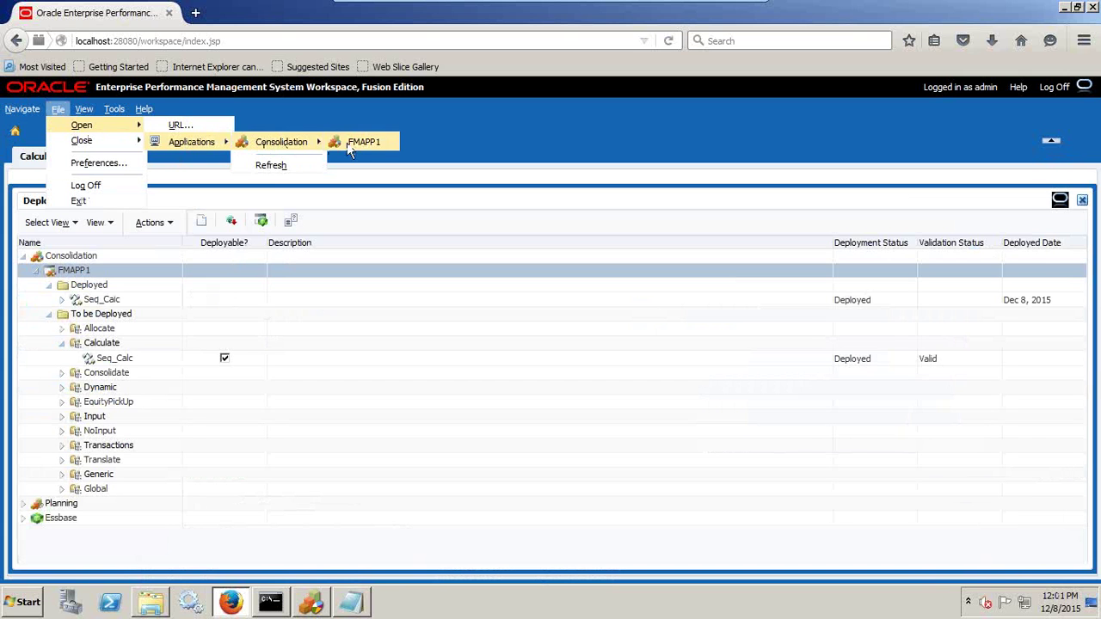
{"action": "left_click", "coordinate": [359, 143]}
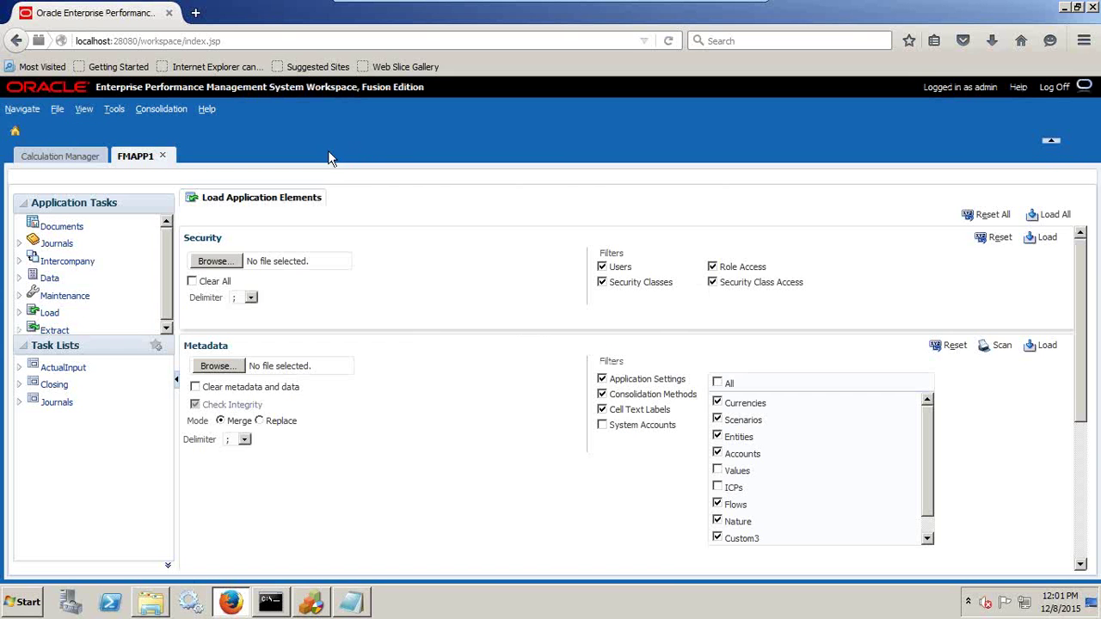
Open the Documents list of the FMAPP1 application
{"action": "left_click", "coordinate": [83, 225]}
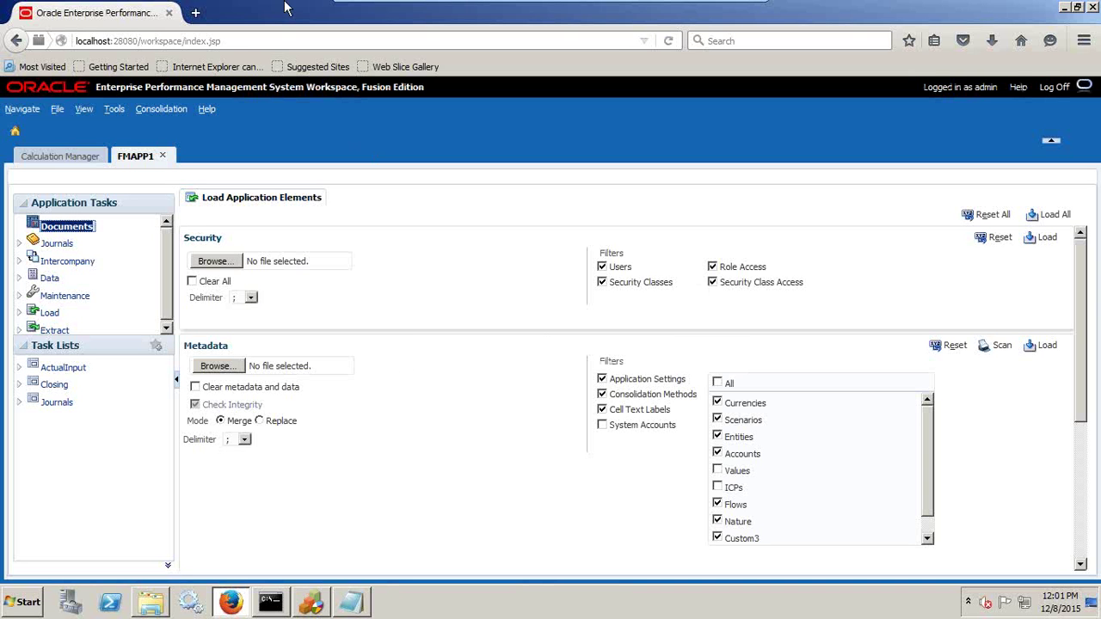
{"action": "right_click", "coordinate": [87, 229]}
{"action": "left_click", "coordinate": [111, 237]}
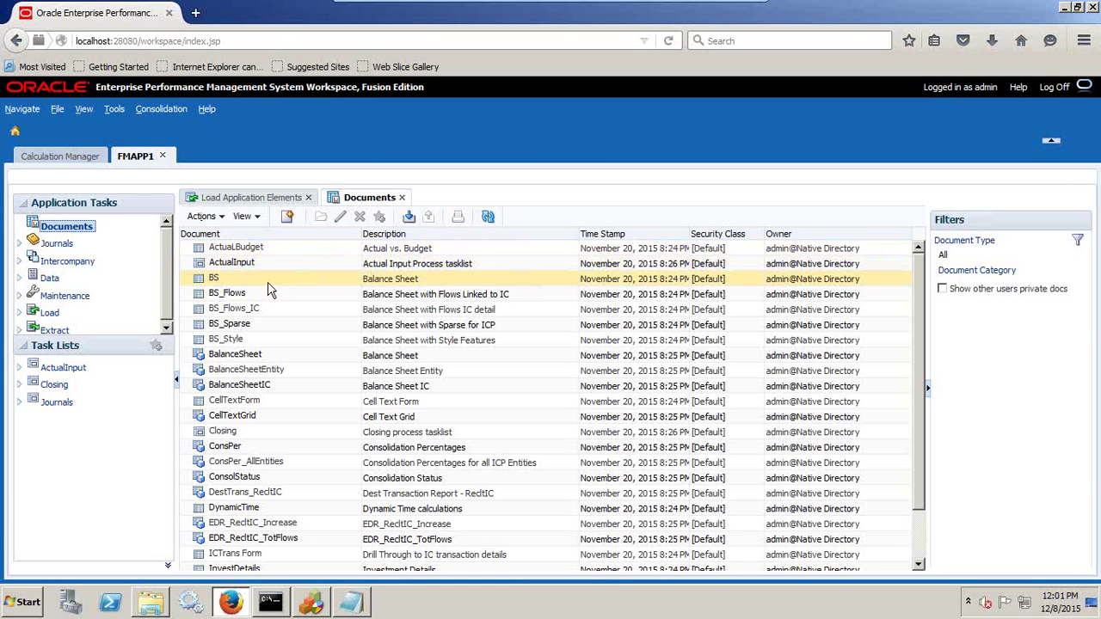
Open the TestGrid document from the FMAPP1 Documents list
{"action": "scroll", "coordinate": [251, 430], "scroll_direction": "down", "scroll_amount": 1}
{"action": "scroll", "coordinate": [258, 438], "scroll_direction": "down", "scroll_amount": 2}
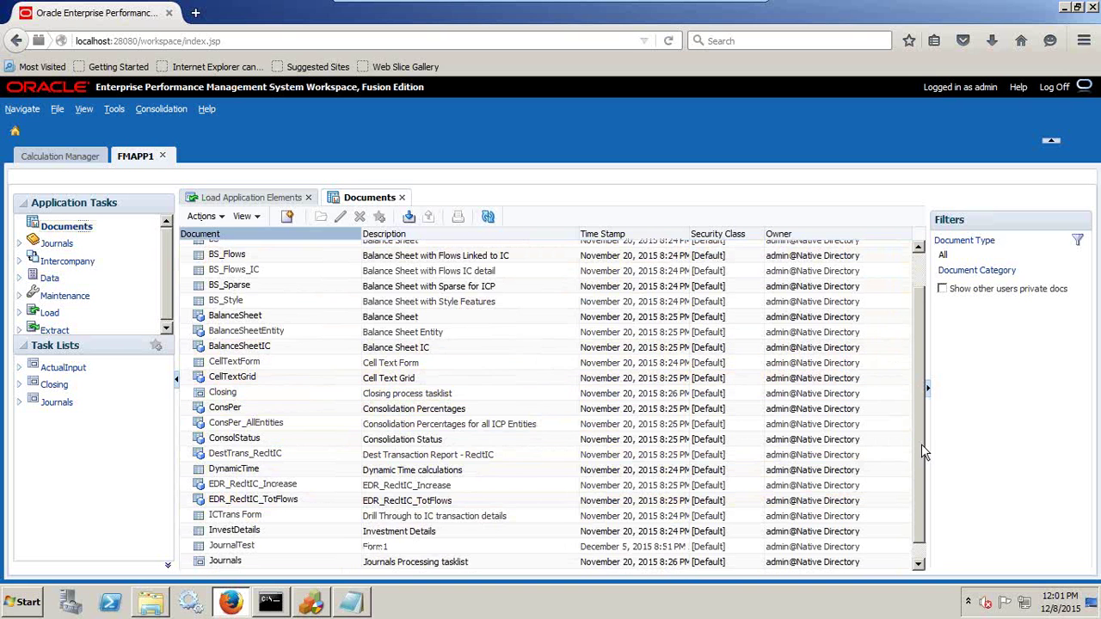
{"action": "scroll", "coordinate": [922, 456], "scroll_direction": "down", "scroll_amount": 1}
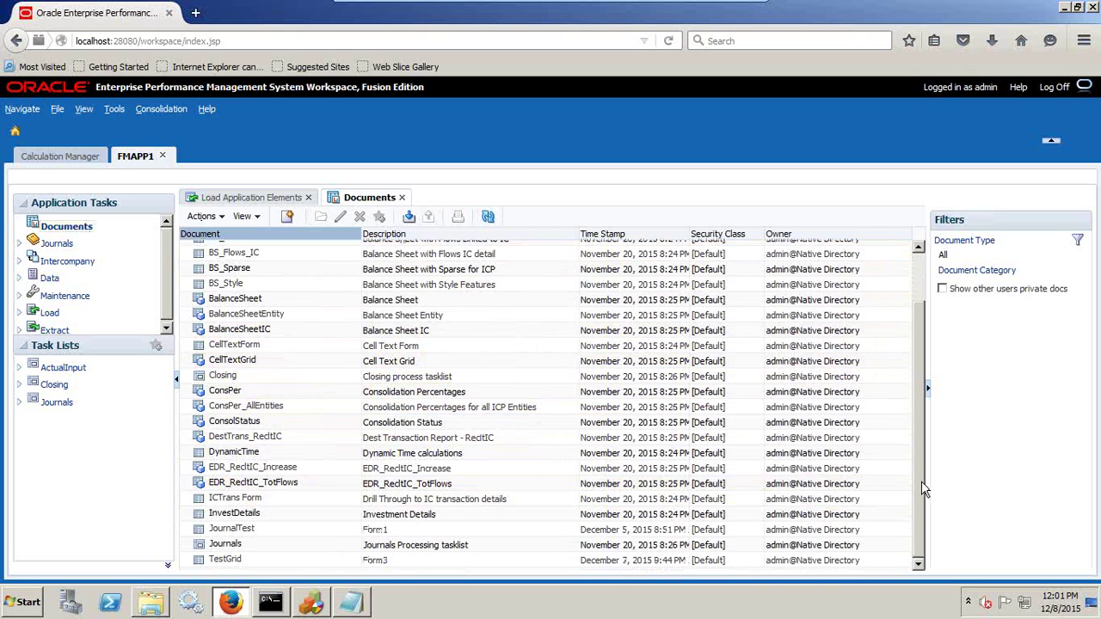
{"action": "left_click", "coordinate": [295, 561]}
{"action": "right_click", "coordinate": [302, 562]}
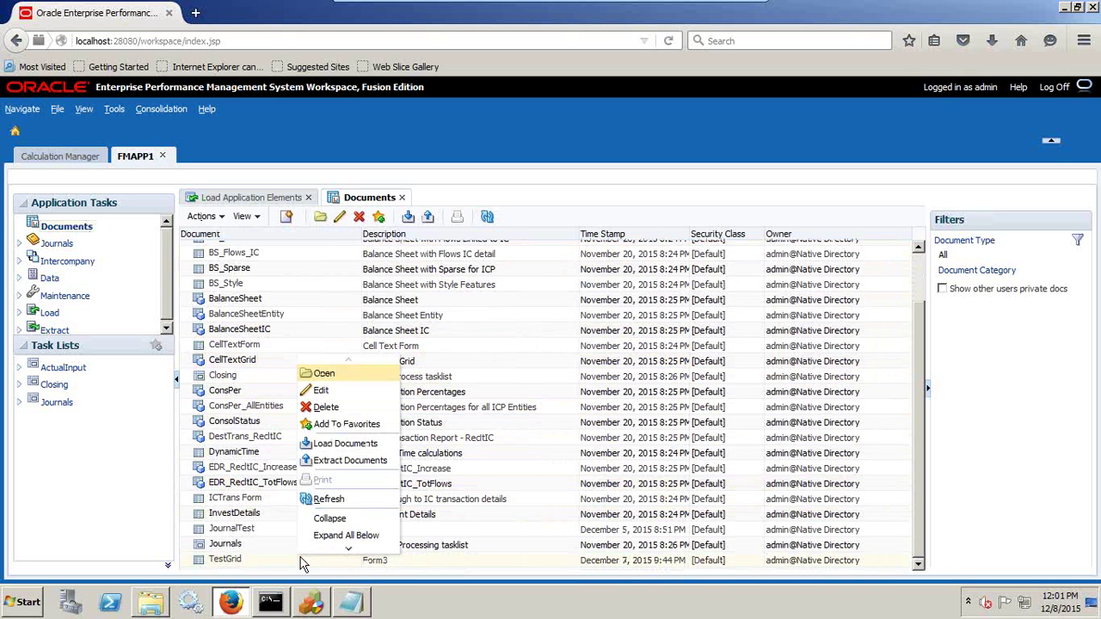
{"action": "left_click", "coordinate": [360, 375]}
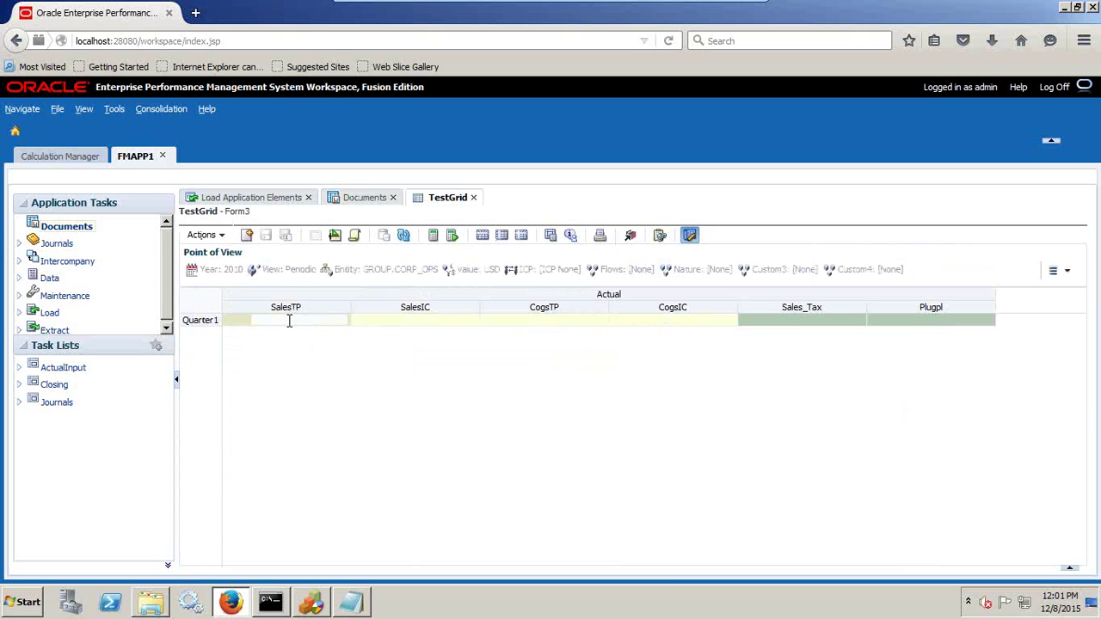
Enter 1000 for SalesTP in Quarter1 of TestGrid and submit the data
{"action": "key", "text": "Return"}
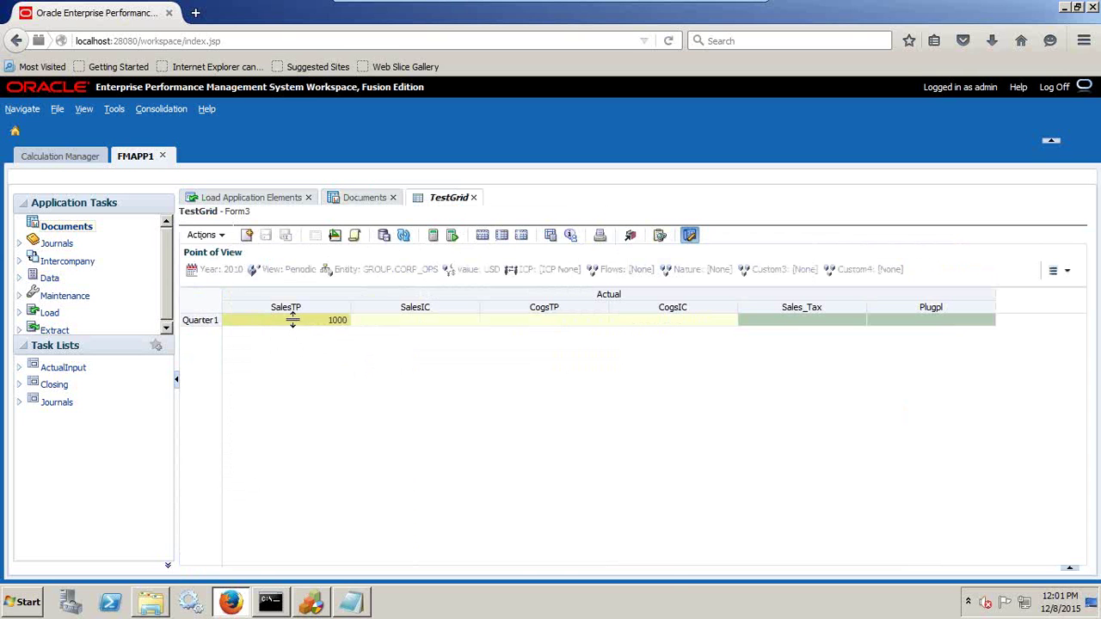
{"action": "left_click", "coordinate": [384, 236]}
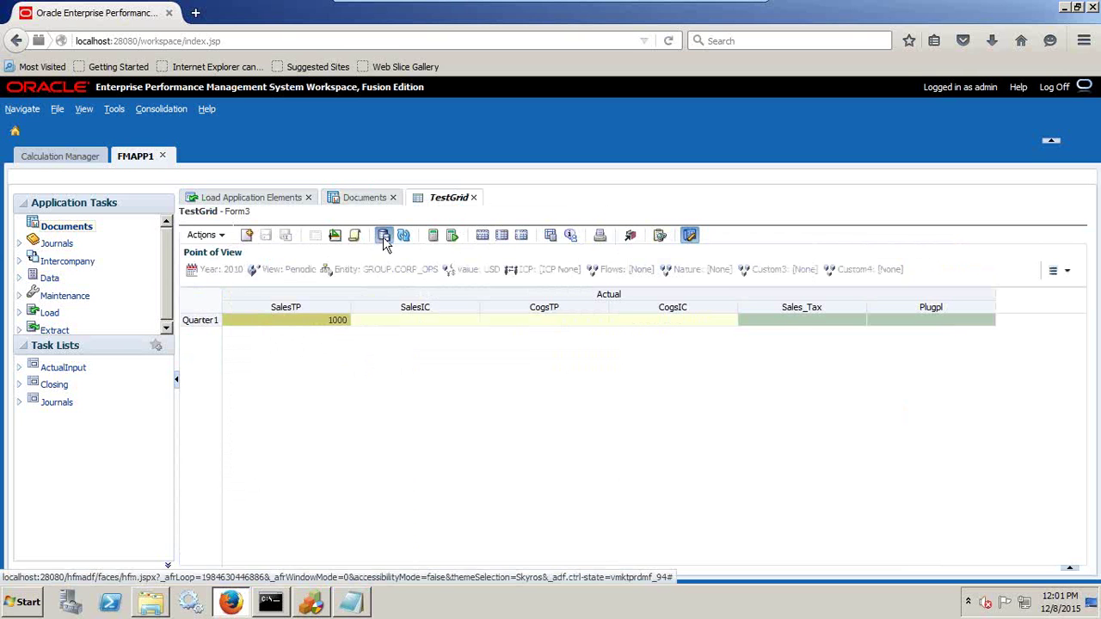
Calculate the Quarter1 Sales_Tax cell in TestGrid
{"action": "right_click", "coordinate": [793, 318]}
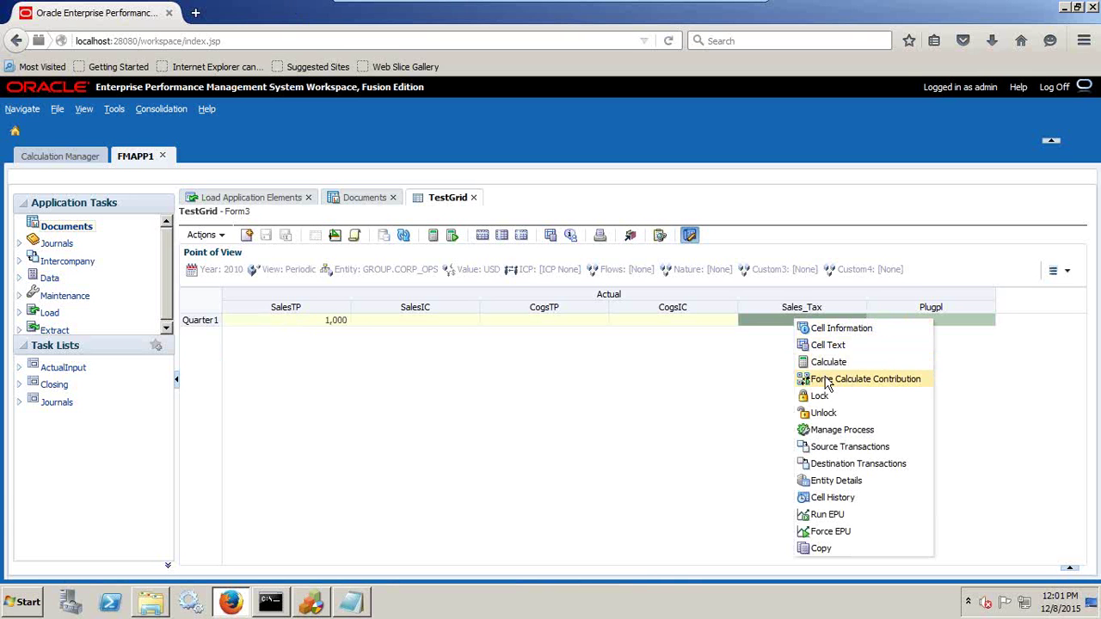
{"action": "left_click", "coordinate": [825, 360]}
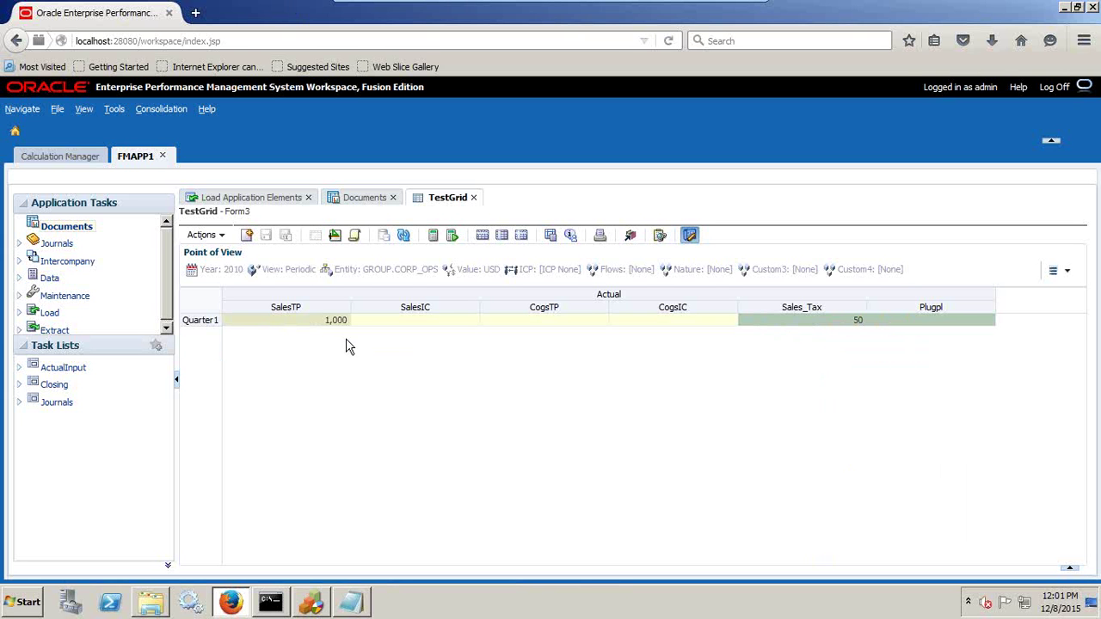
{"action": "right_click", "coordinate": [804, 331]}
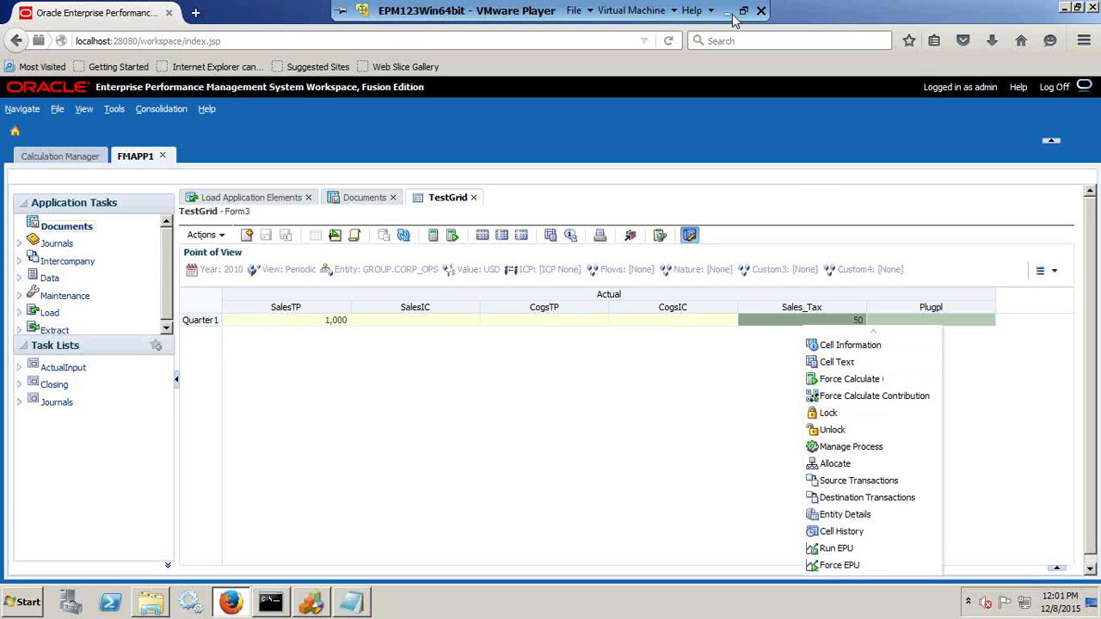
Minimize the virtual machine, switch to the PowerPoint presentation on HFM Calc Manager and show its "Any Question?" slide
{"action": "left_click", "coordinate": [728, 12]}
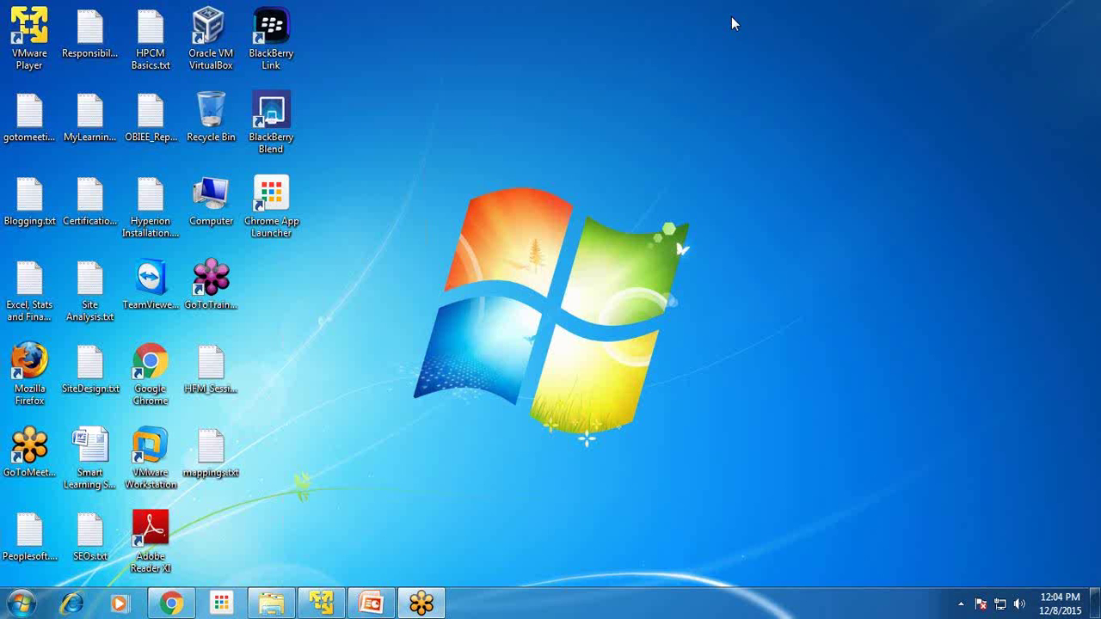
{"action": "left_click", "coordinate": [371, 602]}
{"action": "left_click", "coordinate": [86, 481]}
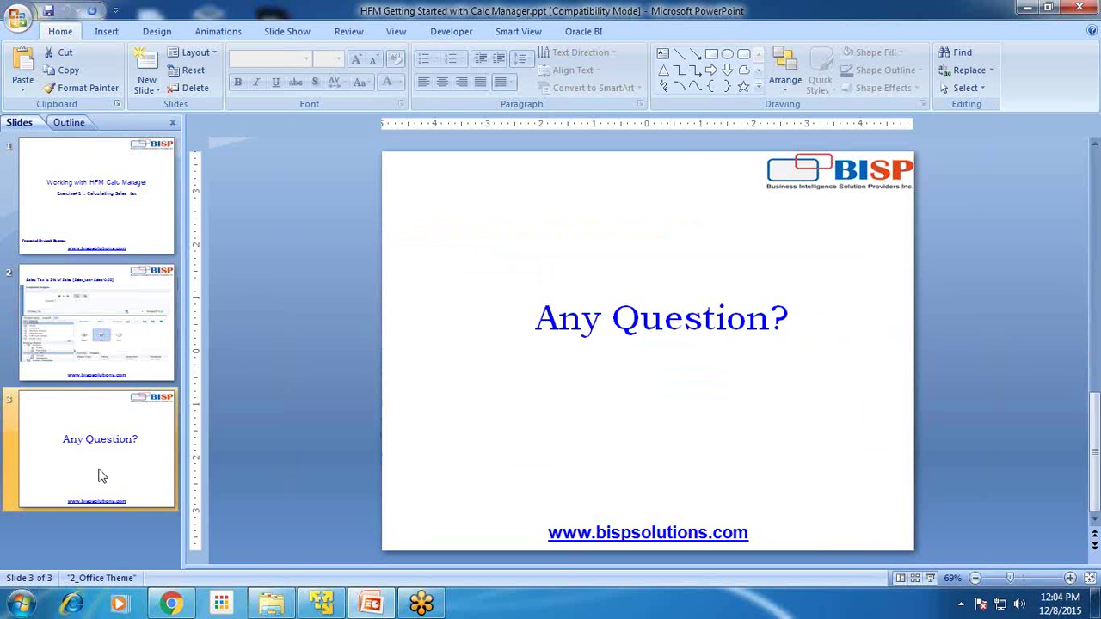